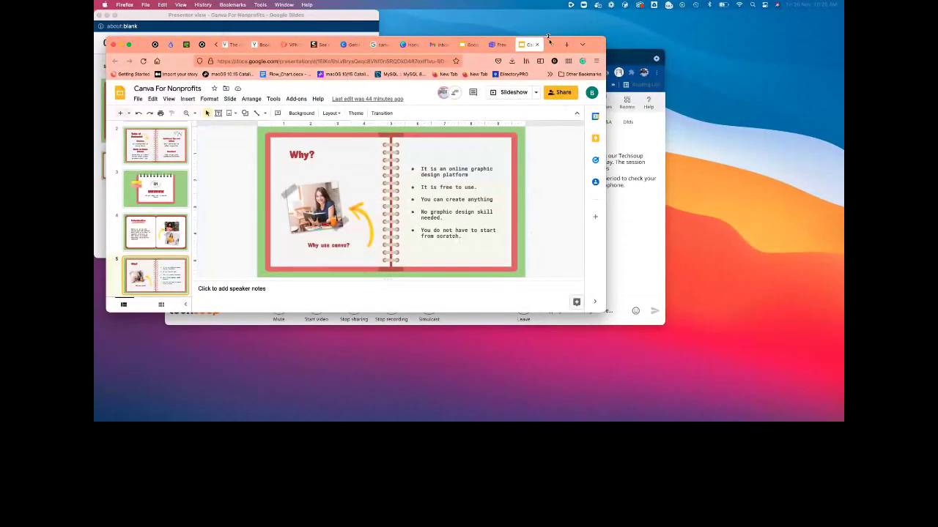
Open canva.com in a new browser tab and enlarge the browser window in width and height
{"action": "left_click", "coordinate": [566, 45]}
{"action": "type", "text": "can"}
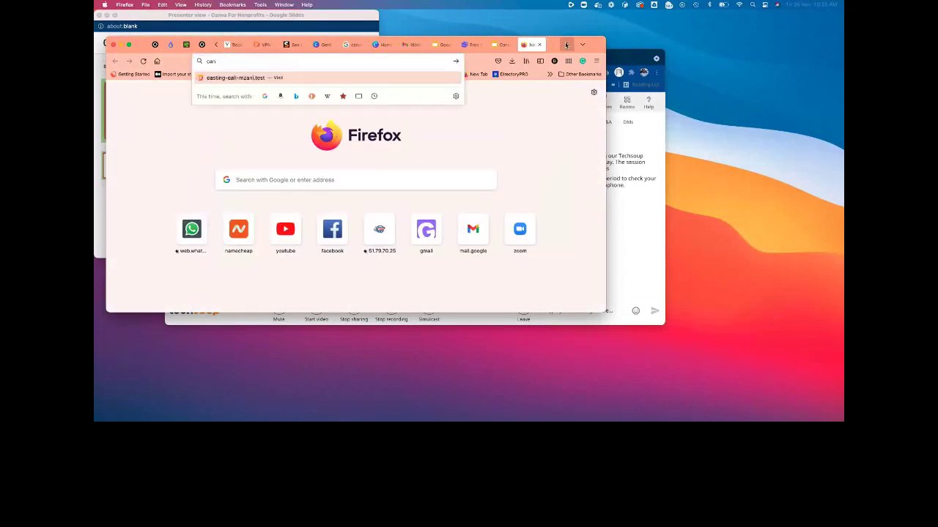
{"action": "type", "text": "va.com/"}
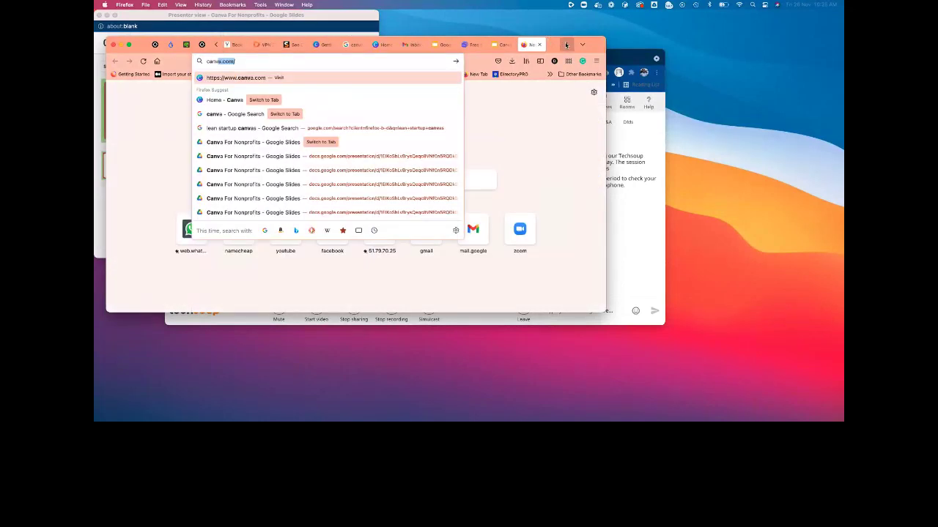
{"action": "key", "text": "Return"}
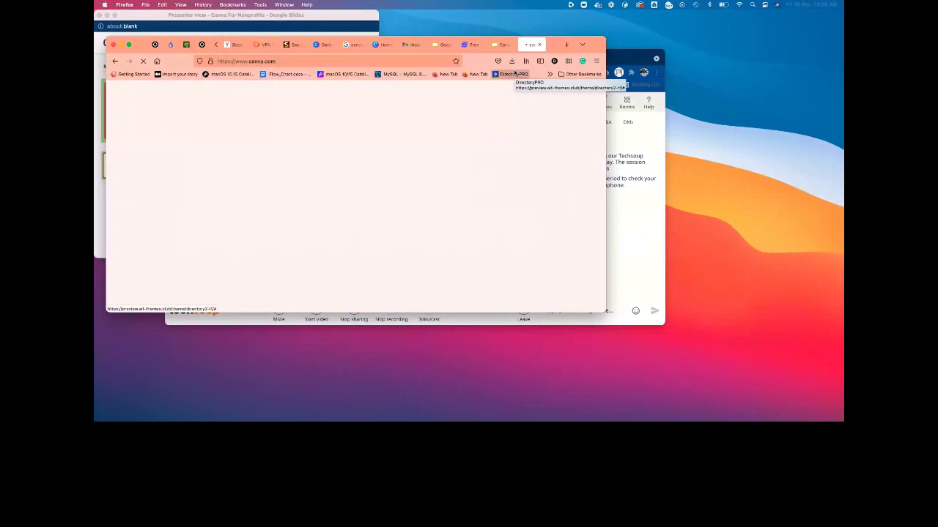
{"action": "left_click_drag", "start_coordinate": [606, 167], "coordinate": [784, 168]}
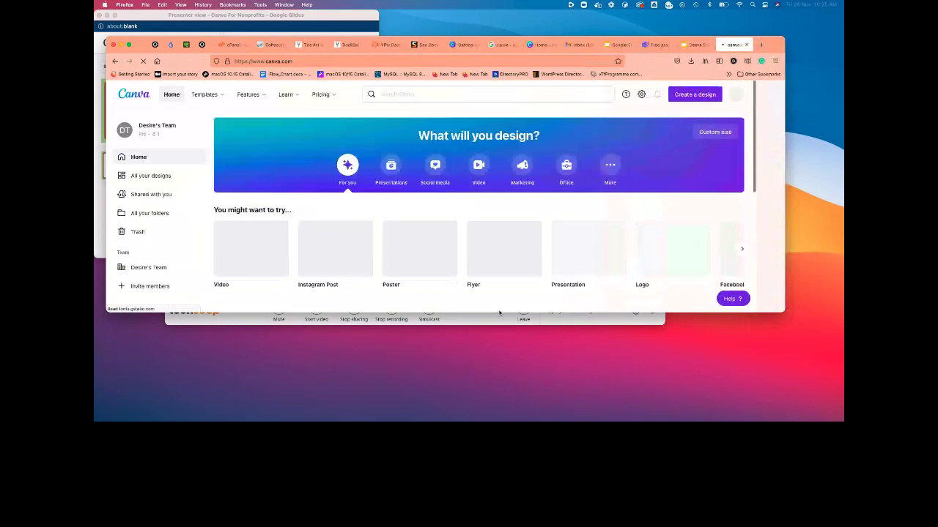
{"action": "left_click_drag", "start_coordinate": [499, 313], "coordinate": [498, 395]}
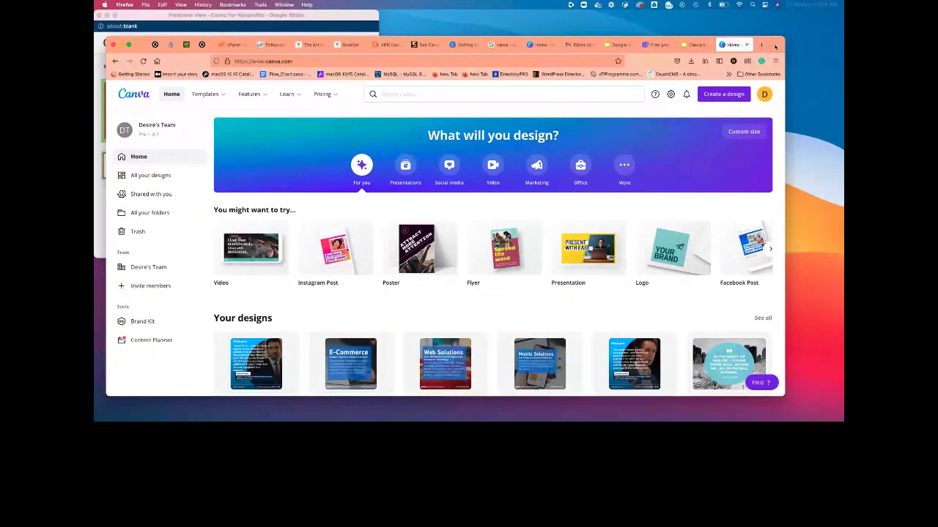
Switch to Chrome, copy the address canva.com and paste it into the TechSoup event's chat message
{"action": "left_click_drag", "start_coordinate": [776, 46], "coordinate": [773, 93]}
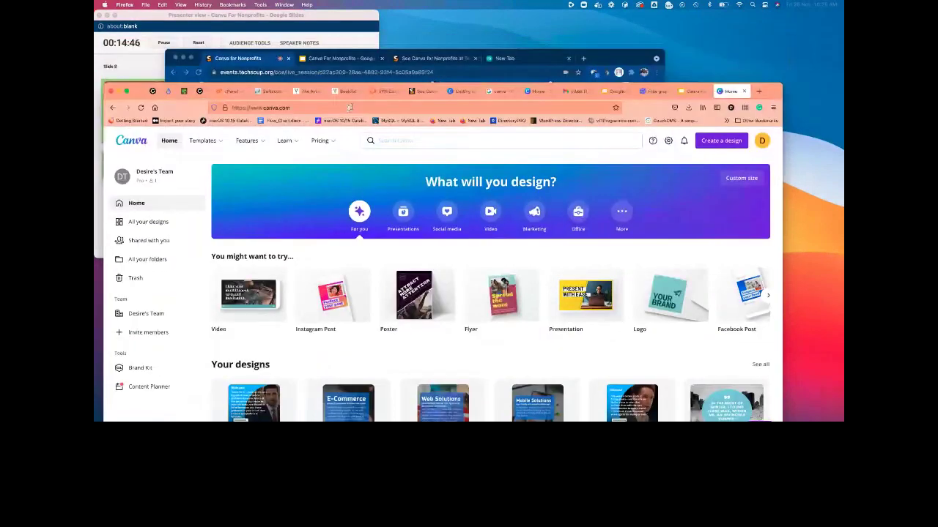
{"action": "left_click", "coordinate": [506, 59]}
{"action": "left_click", "coordinate": [241, 72]}
{"action": "key", "text": "super+c"}
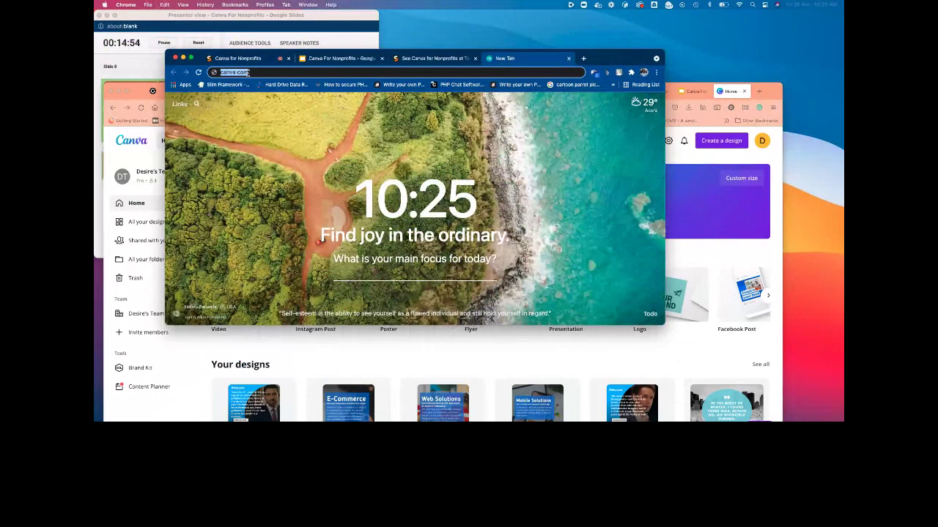
{"action": "left_click", "coordinate": [235, 58]}
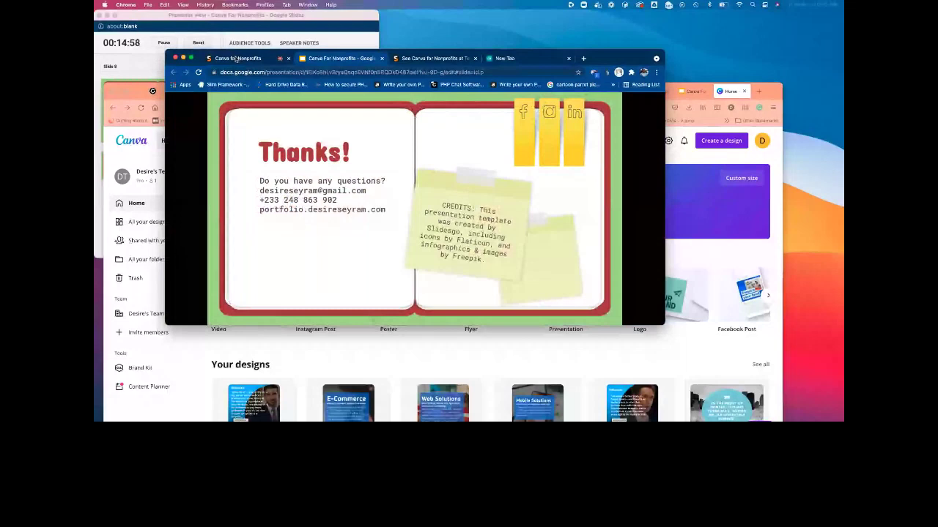
{"action": "left_click", "coordinate": [235, 58]}
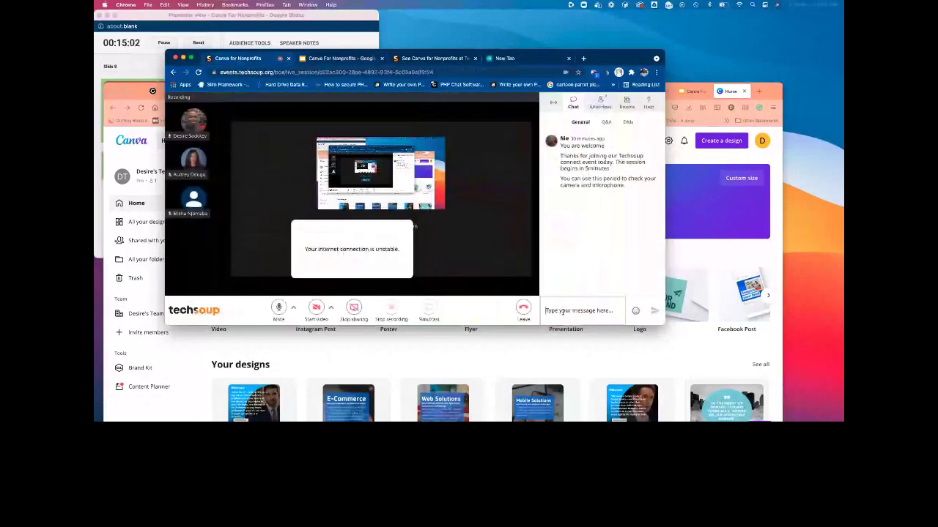
{"action": "key", "text": "super+v"}
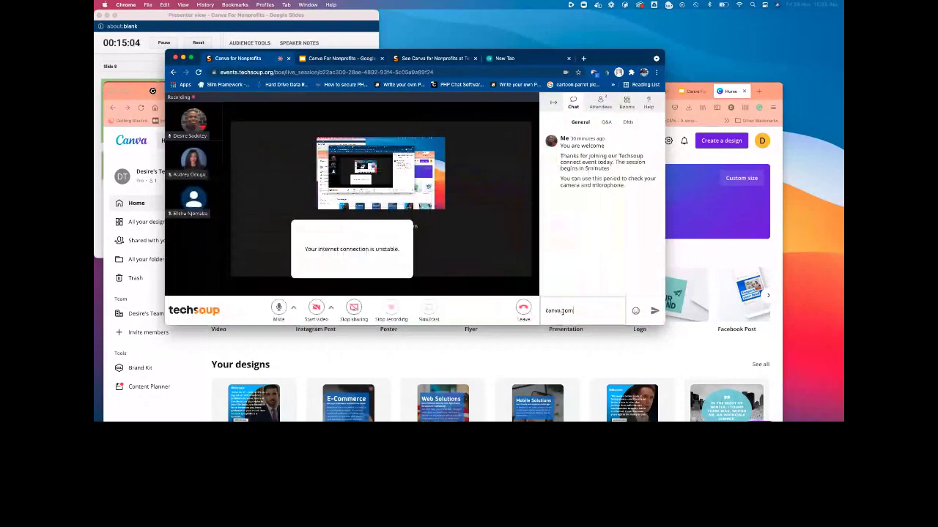
Switch back to Canva in Firefox and view the account options and the template categories
{"action": "left_click", "coordinate": [769, 95]}
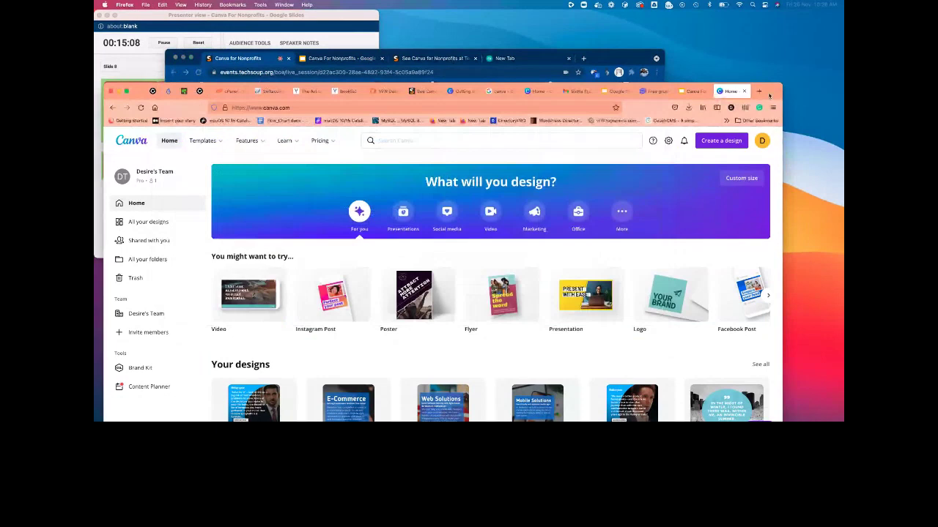
{"action": "double_click", "coordinate": [769, 95]}
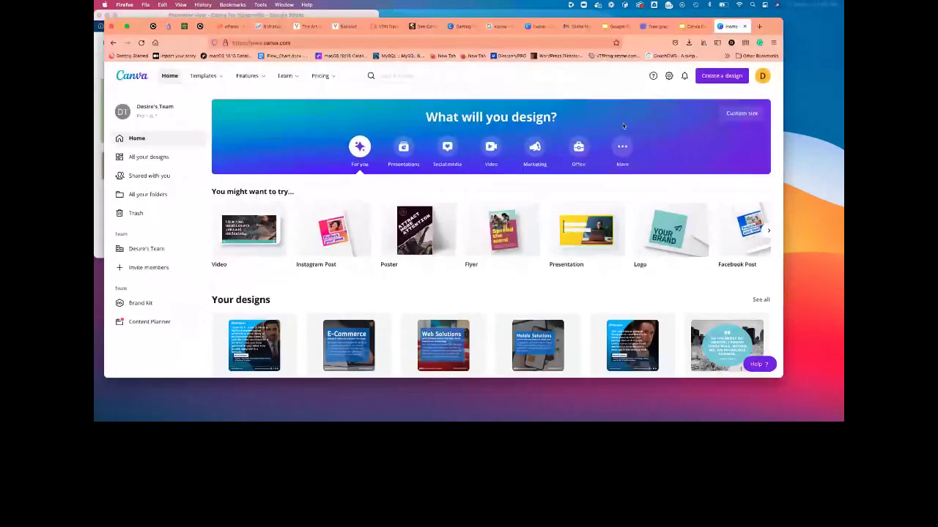
{"action": "left_click", "coordinate": [762, 76]}
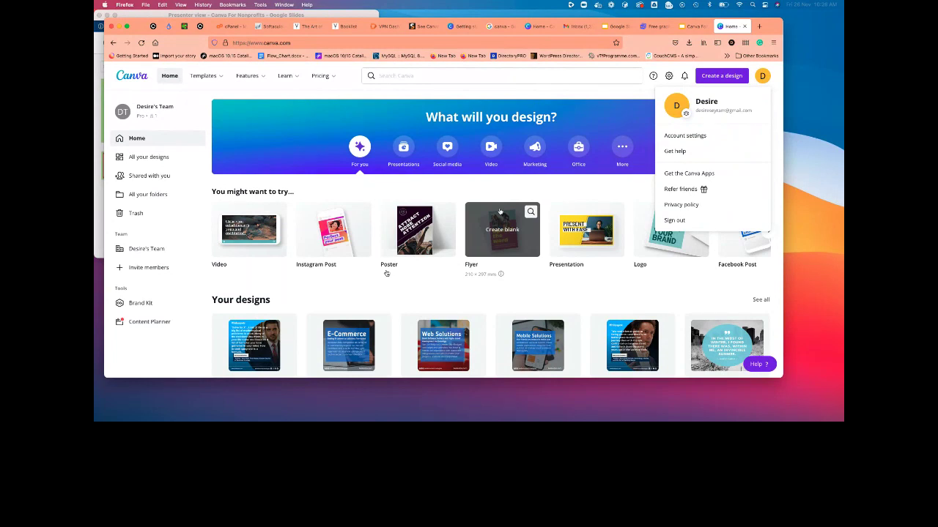
{"action": "mouse_move", "coordinate": [211, 79]}
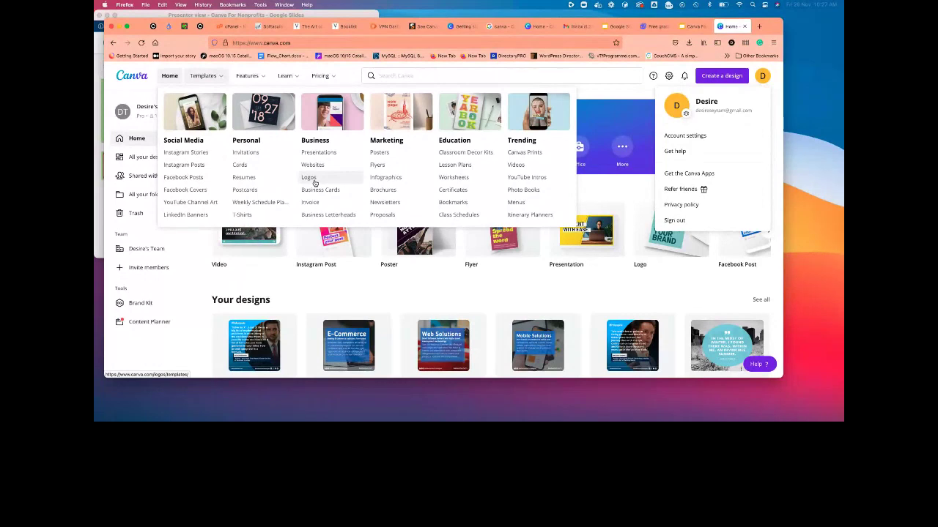
{"action": "left_click", "coordinate": [337, 286]}
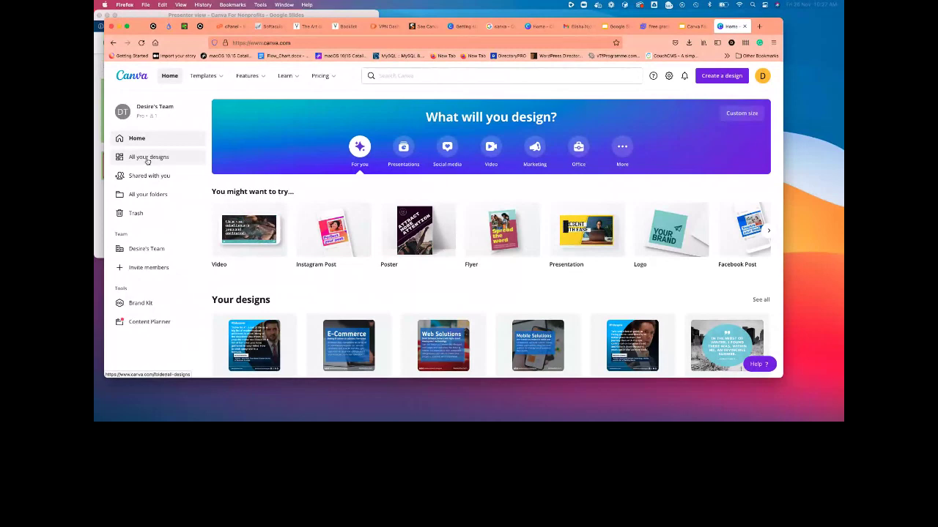
View all designs, the shared designs, the folders and the team page, ending on the home page
{"action": "left_click", "coordinate": [147, 161]}
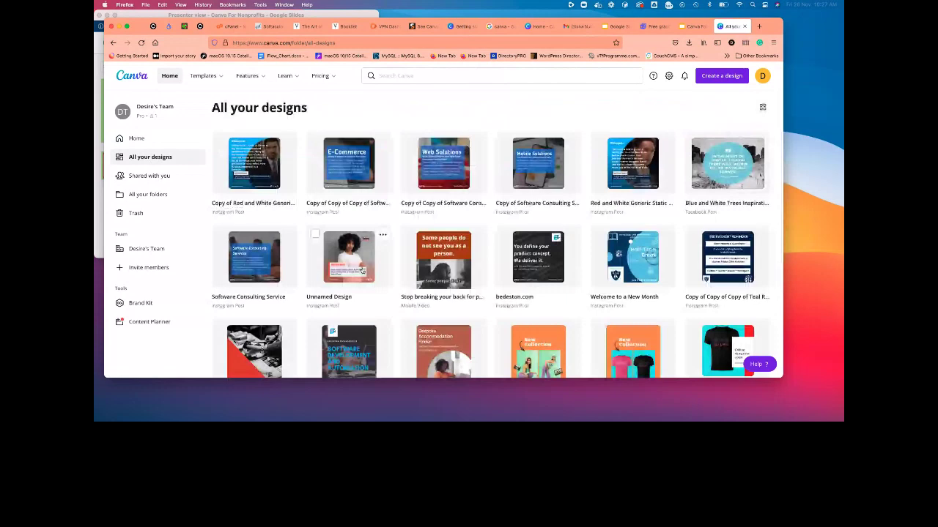
{"action": "left_click", "coordinate": [154, 179]}
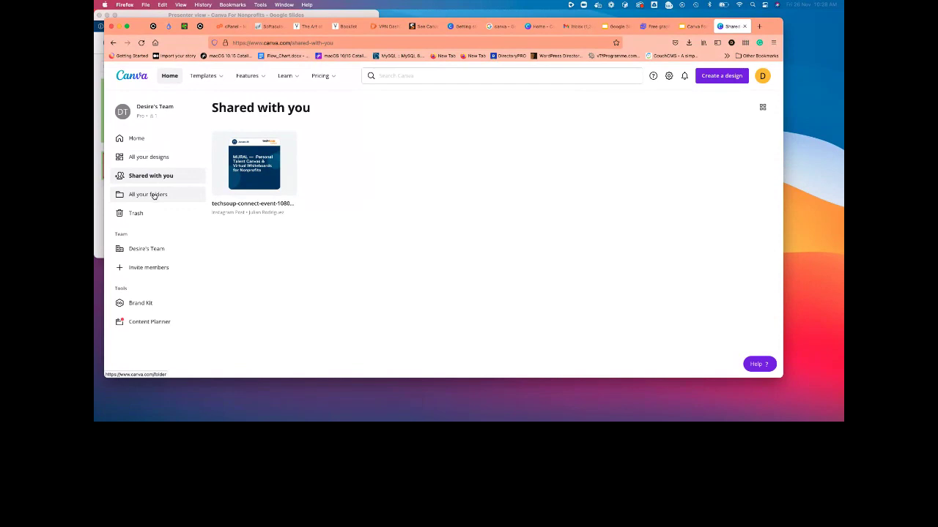
{"action": "left_click", "coordinate": [154, 195]}
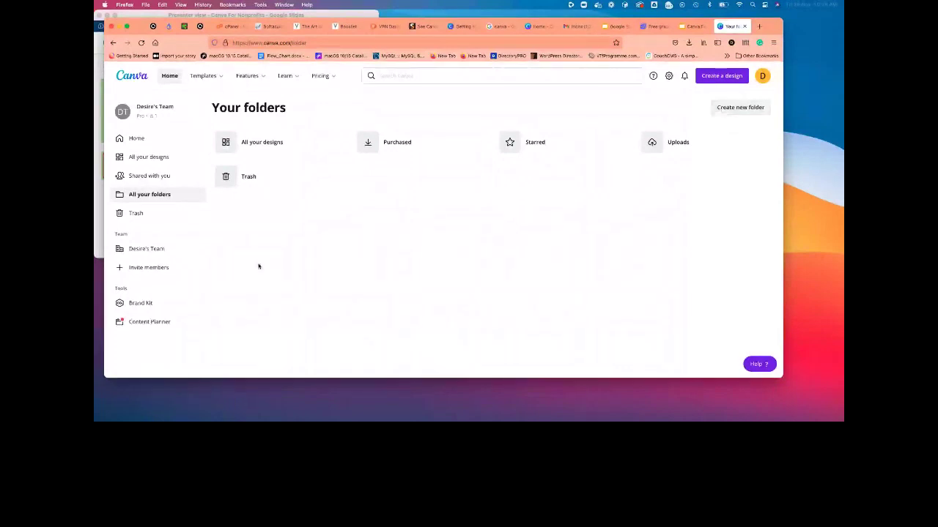
{"action": "left_click", "coordinate": [141, 251]}
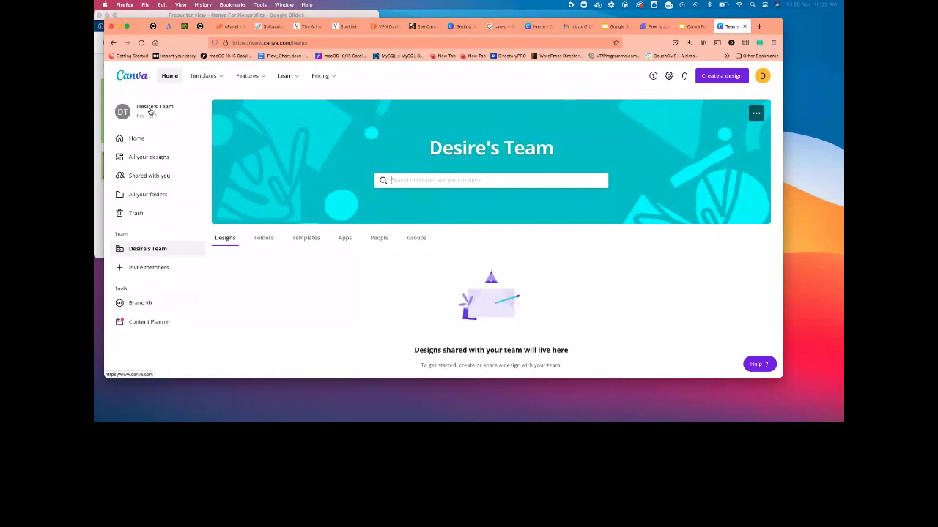
{"action": "left_click", "coordinate": [138, 146]}
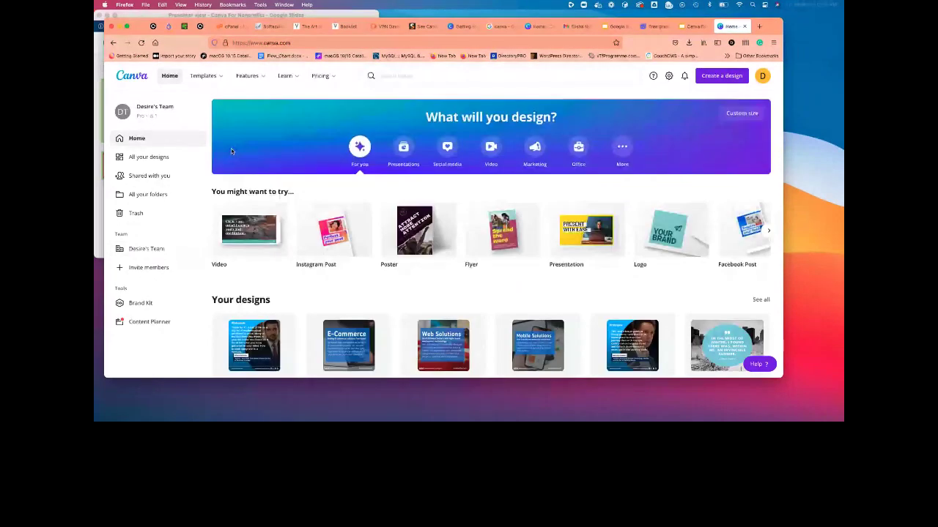
Open the Instagram Posts template collection and look over its first rows
{"action": "mouse_move", "coordinate": [210, 81]}
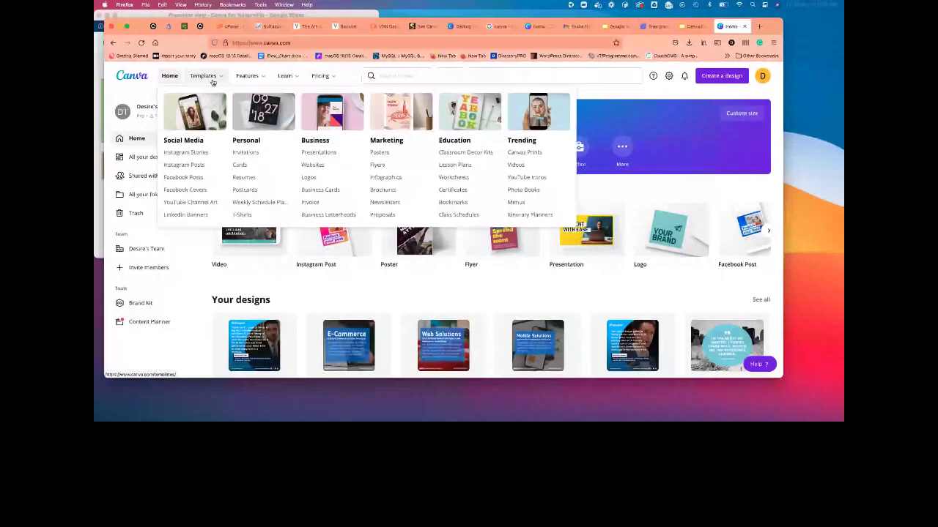
{"action": "left_click", "coordinate": [194, 168]}
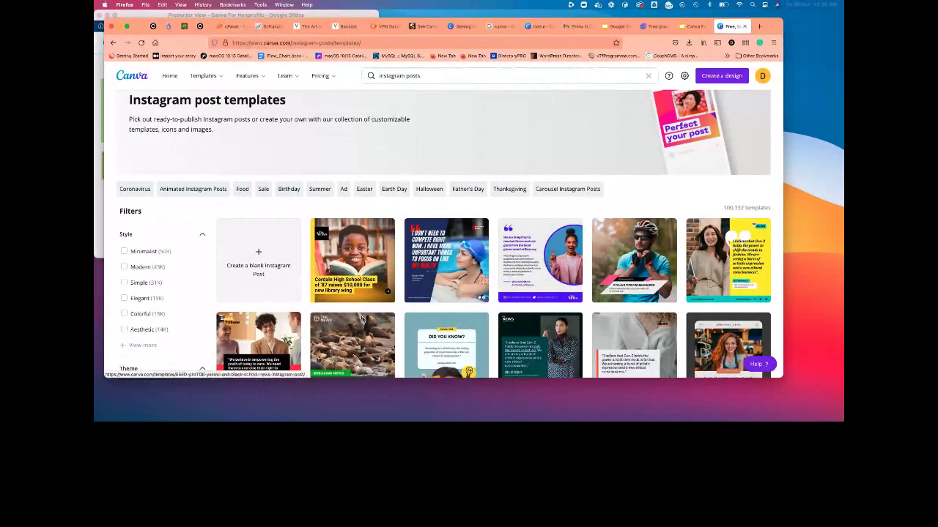
{"action": "scroll", "coordinate": [363, 320], "scroll_direction": "down", "scroll_amount": 1}
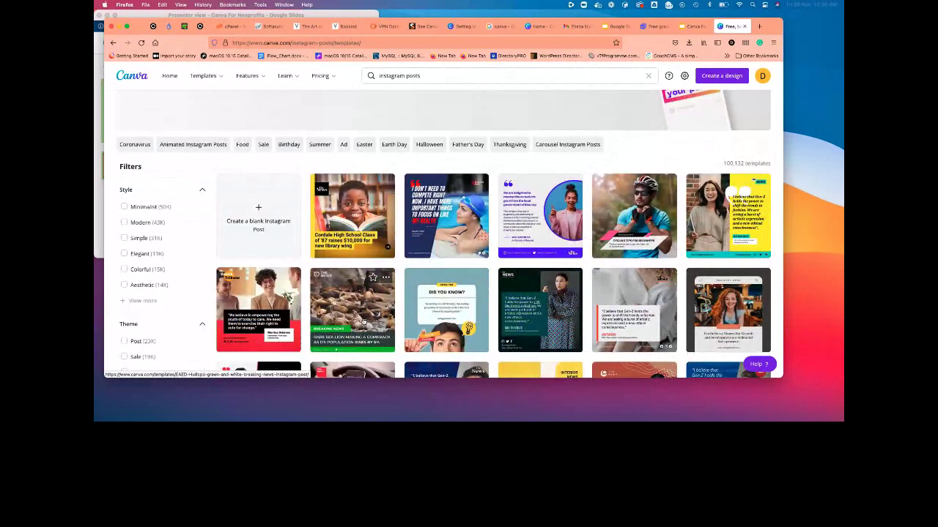
{"action": "scroll", "coordinate": [363, 320], "scroll_direction": "down", "scroll_amount": 1}
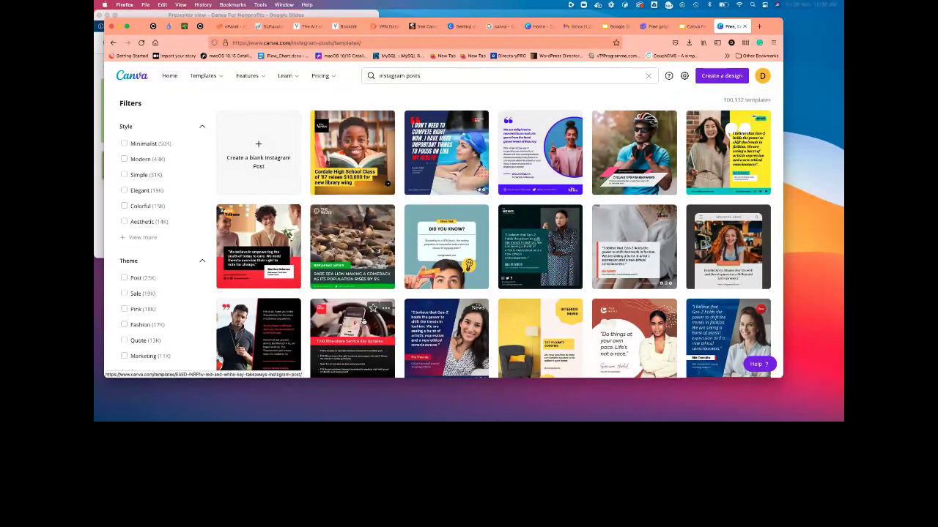
{"action": "scroll", "coordinate": [362, 321], "scroll_direction": "up", "scroll_amount": 5}
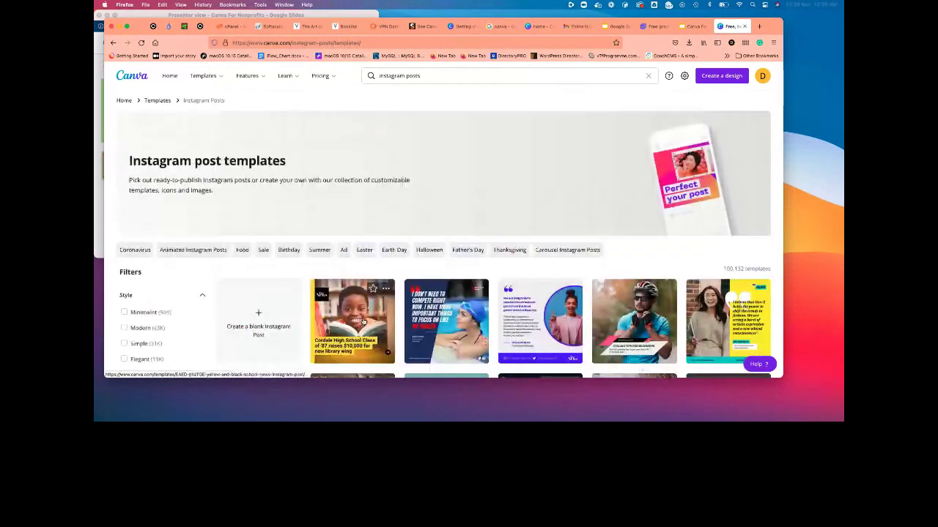
{"action": "scroll", "coordinate": [362, 321], "scroll_direction": "down", "scroll_amount": 1}
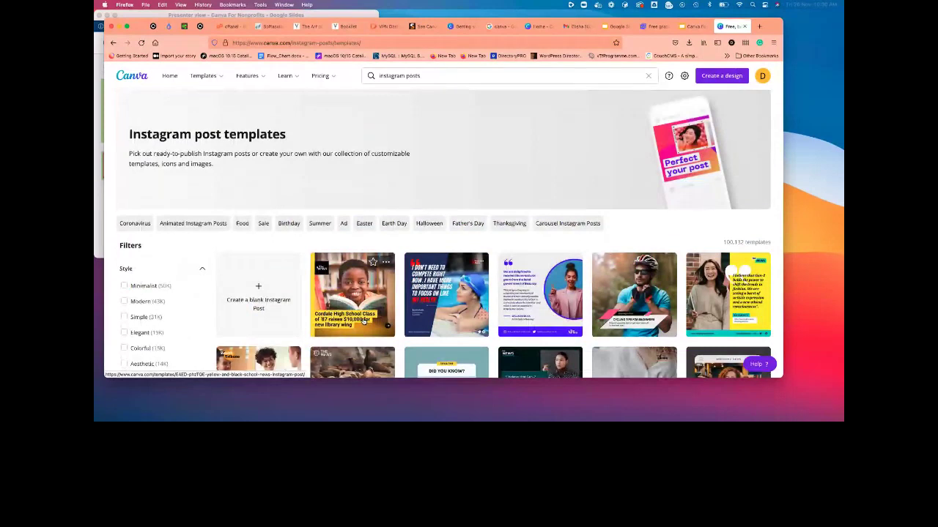
{"action": "scroll", "coordinate": [363, 320], "scroll_direction": "up", "scroll_amount": 1}
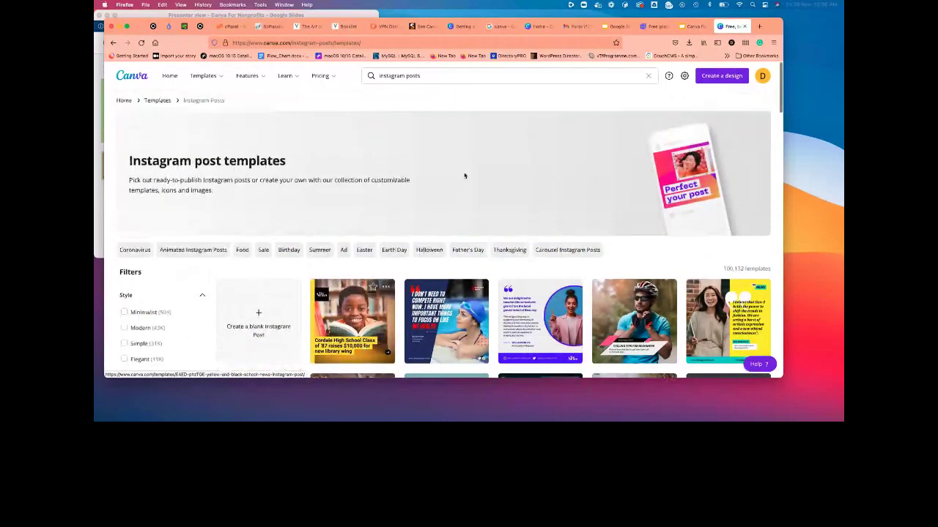
Examine the search suggestions for Instagram posts and browse the template designs further down the collection
{"action": "left_click", "coordinate": [430, 75]}
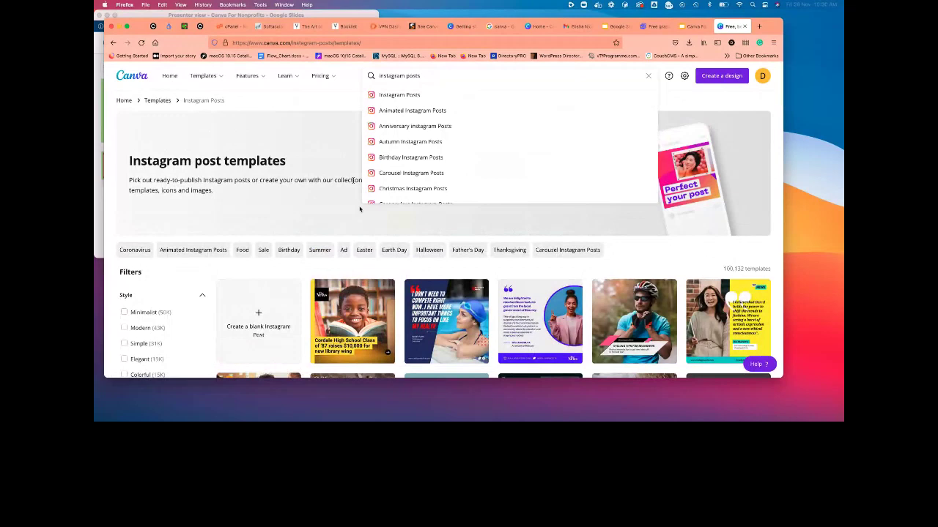
{"action": "scroll", "coordinate": [359, 210], "scroll_direction": "down", "scroll_amount": 5}
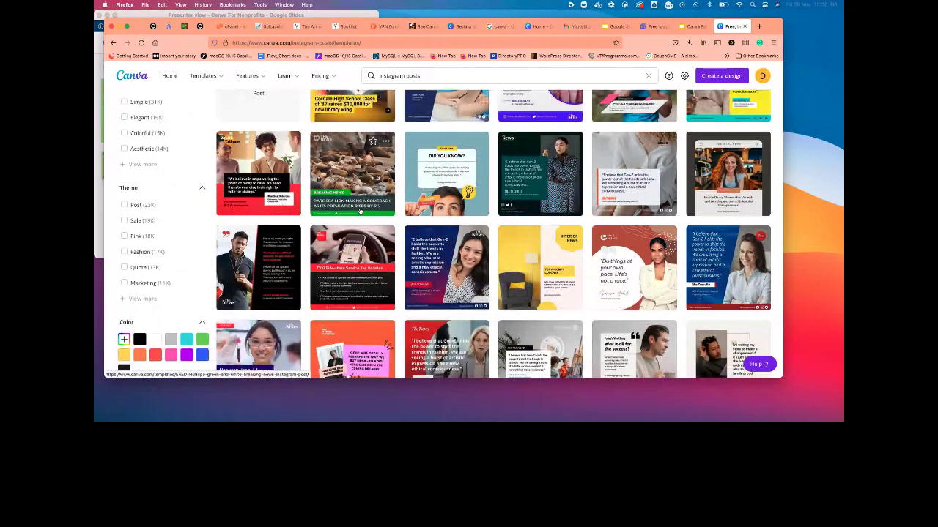
{"action": "scroll", "coordinate": [360, 211], "scroll_direction": "down", "scroll_amount": 1}
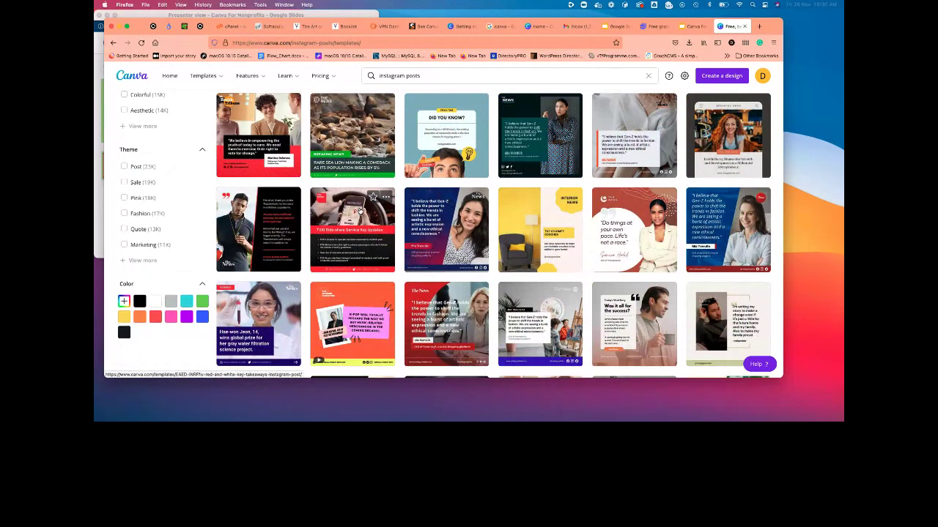
{"action": "scroll", "coordinate": [360, 211], "scroll_direction": "down", "scroll_amount": 4}
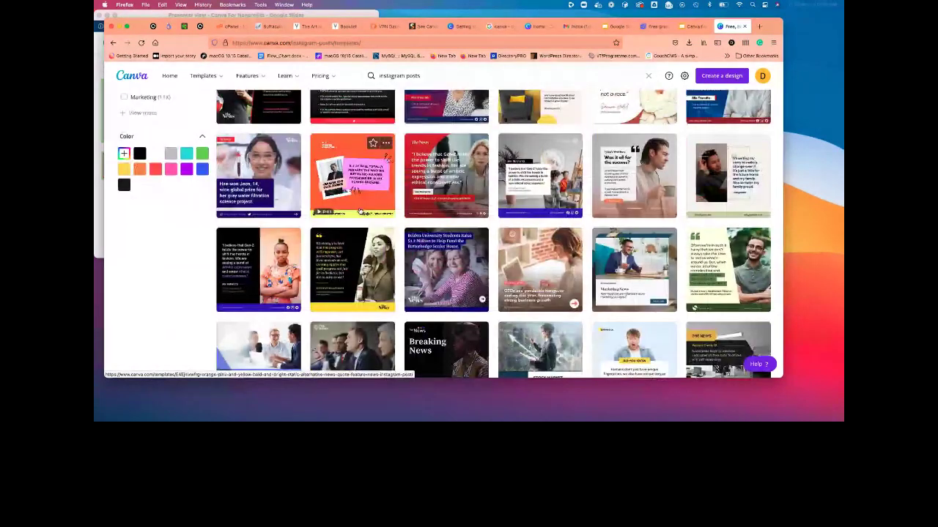
{"action": "scroll", "coordinate": [360, 211], "scroll_direction": "down", "scroll_amount": 1}
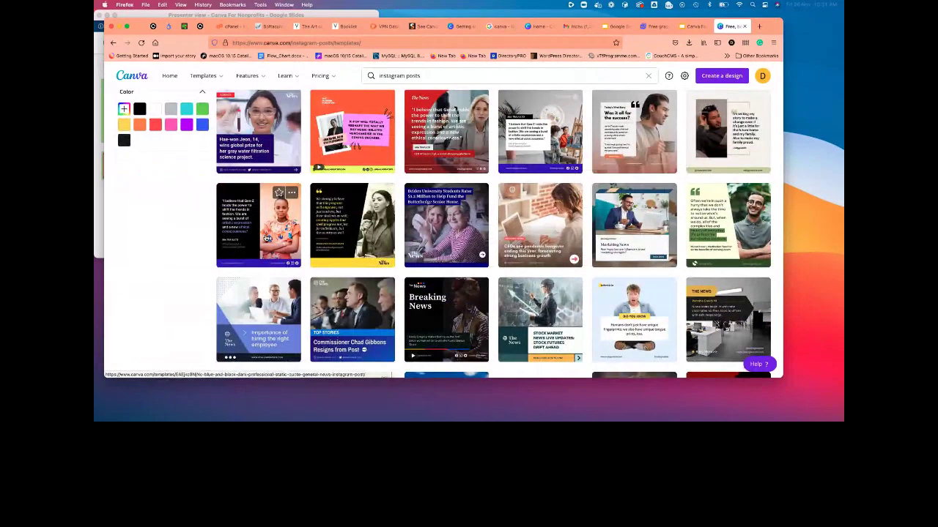
{"action": "scroll", "coordinate": [266, 239], "scroll_direction": "down", "scroll_amount": 1}
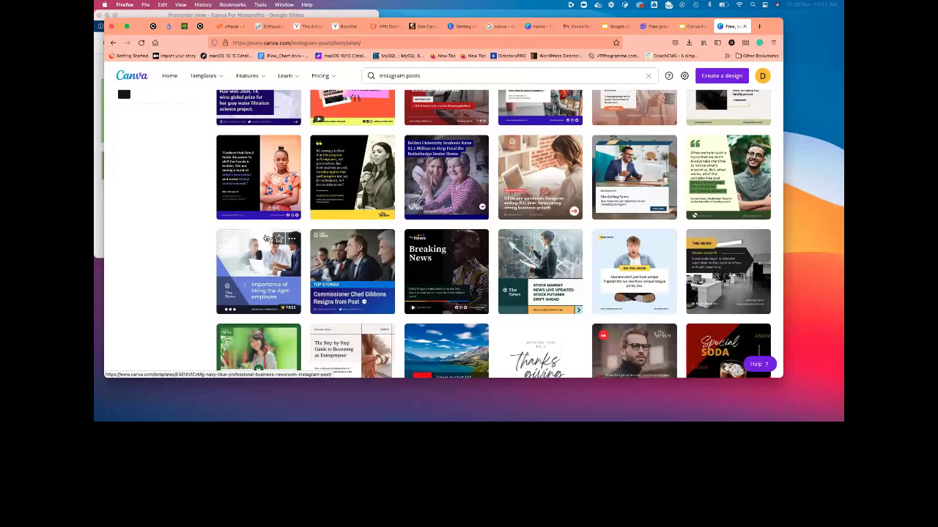
{"action": "scroll", "coordinate": [266, 239], "scroll_direction": "down", "scroll_amount": 1}
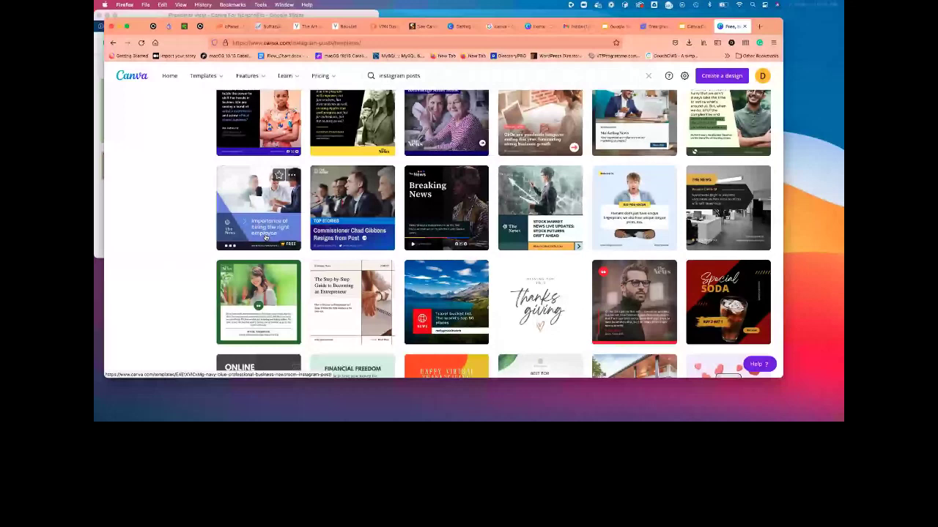
{"action": "scroll", "coordinate": [266, 236], "scroll_direction": "down", "scroll_amount": 5}
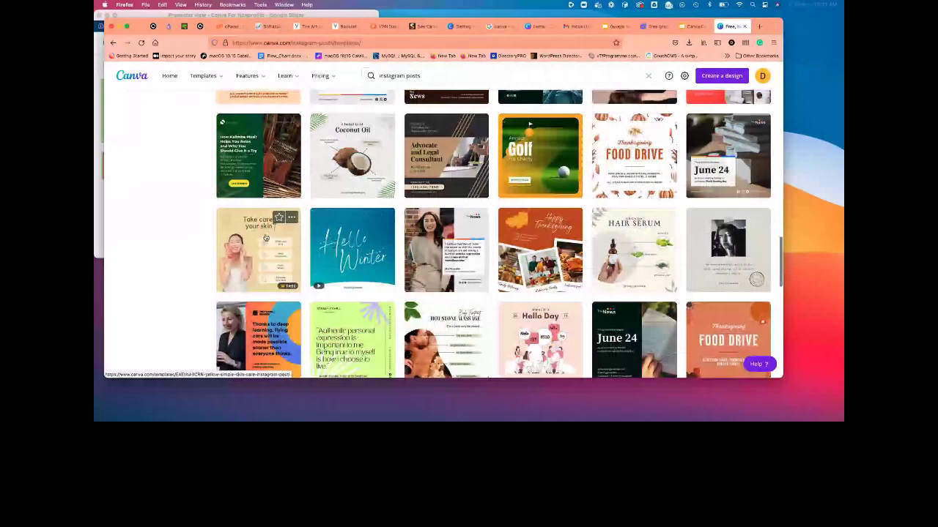
Browse many more rows of the Instagram post templates and return to the rows with the gray news quote design
{"action": "scroll", "coordinate": [266, 237], "scroll_direction": "down", "scroll_amount": 3}
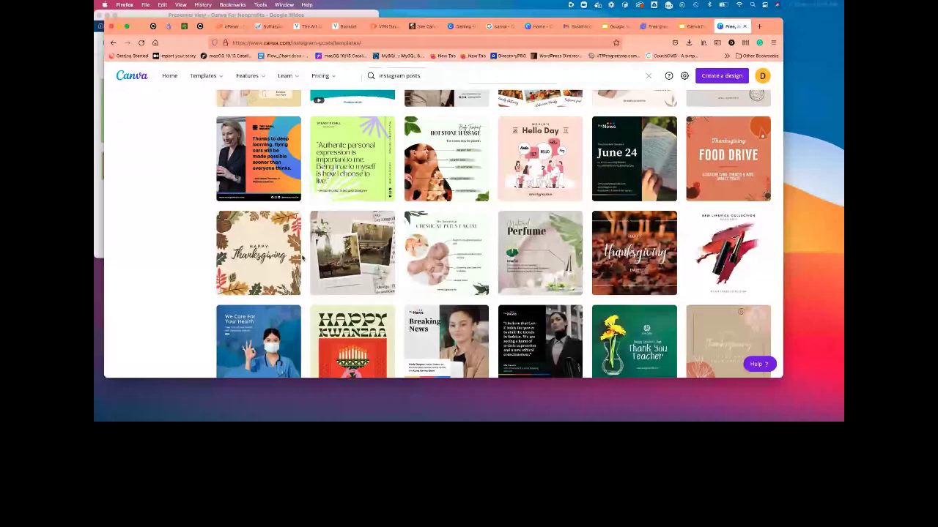
{"action": "scroll", "coordinate": [622, 259], "scroll_direction": "down", "scroll_amount": 4}
{"action": "scroll", "coordinate": [622, 259], "scroll_direction": "up", "scroll_amount": 1}
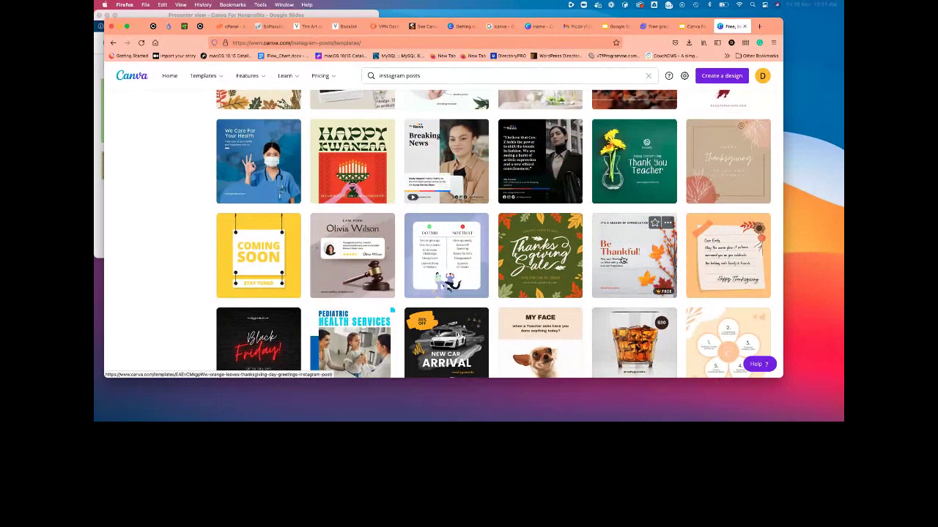
{"action": "scroll", "coordinate": [622, 262], "scroll_direction": "down", "scroll_amount": 2}
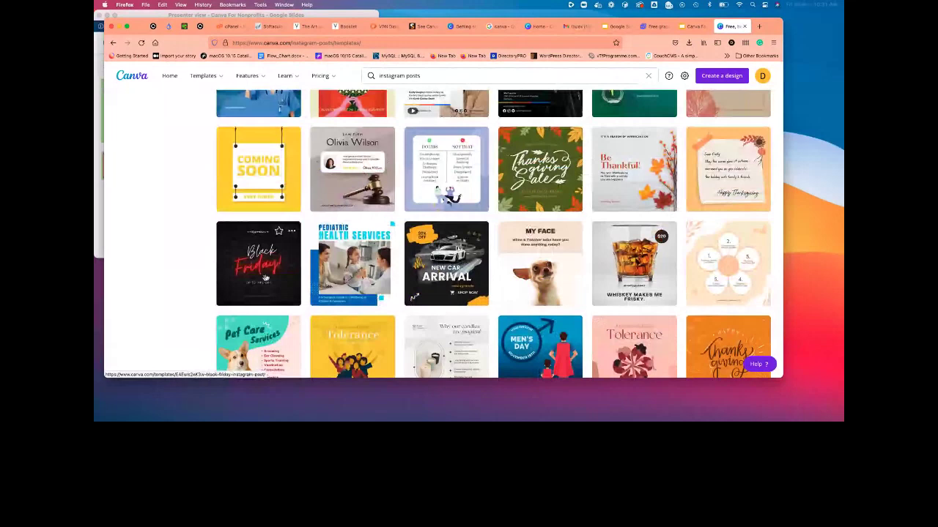
{"action": "scroll", "coordinate": [266, 277], "scroll_direction": "down", "scroll_amount": 10}
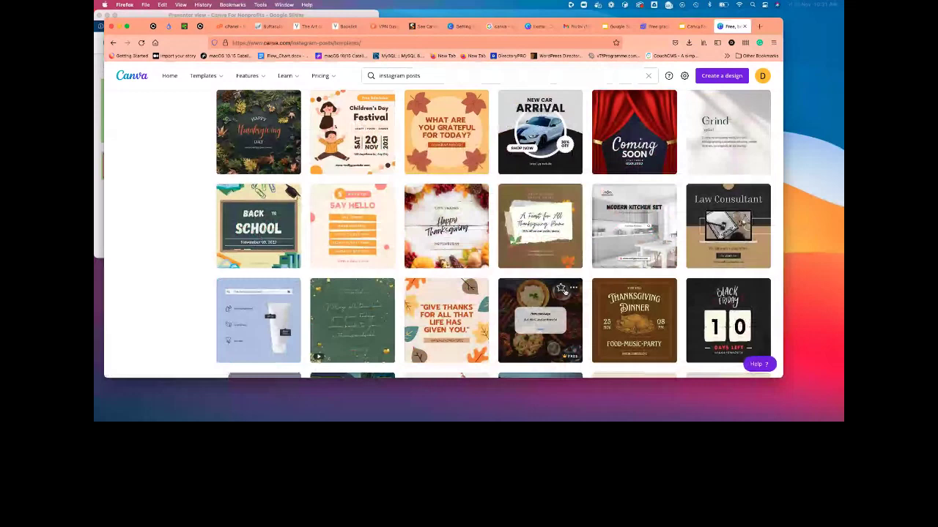
{"action": "scroll", "coordinate": [561, 289], "scroll_direction": "down", "scroll_amount": 5}
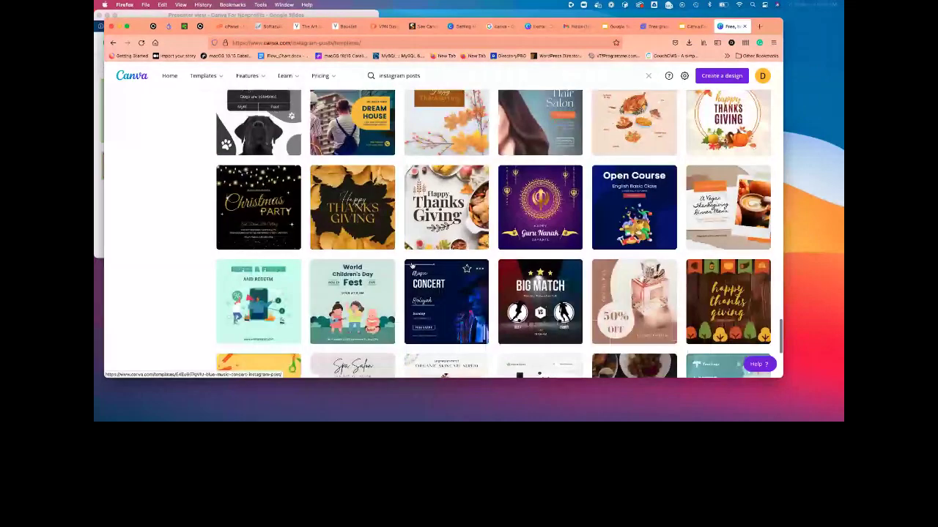
{"action": "scroll", "coordinate": [412, 266], "scroll_direction": "down", "scroll_amount": 2}
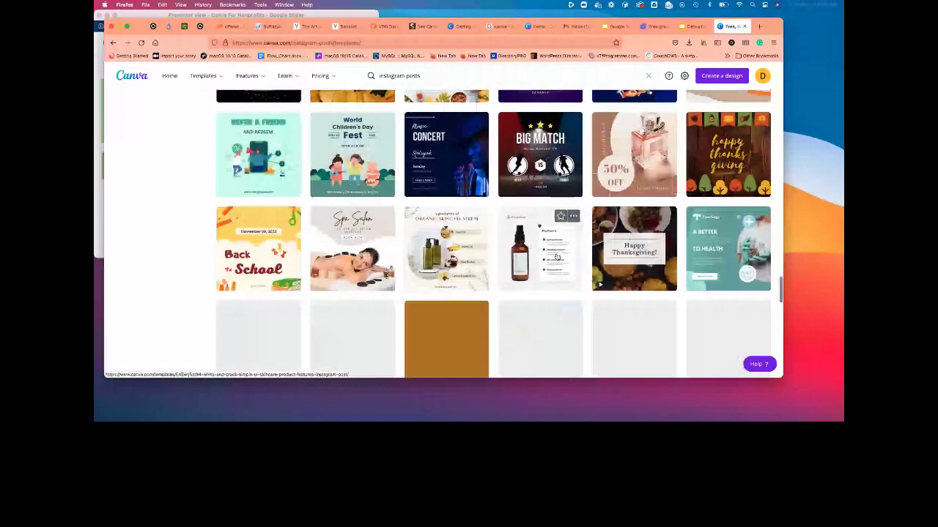
{"action": "scroll", "coordinate": [556, 256], "scroll_direction": "down", "scroll_amount": 2}
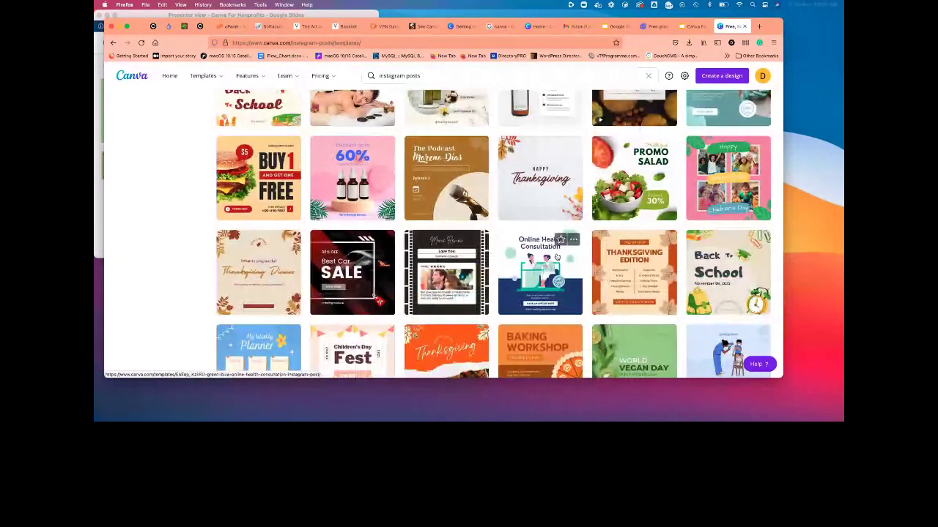
{"action": "scroll", "coordinate": [557, 257], "scroll_direction": "down", "scroll_amount": 1}
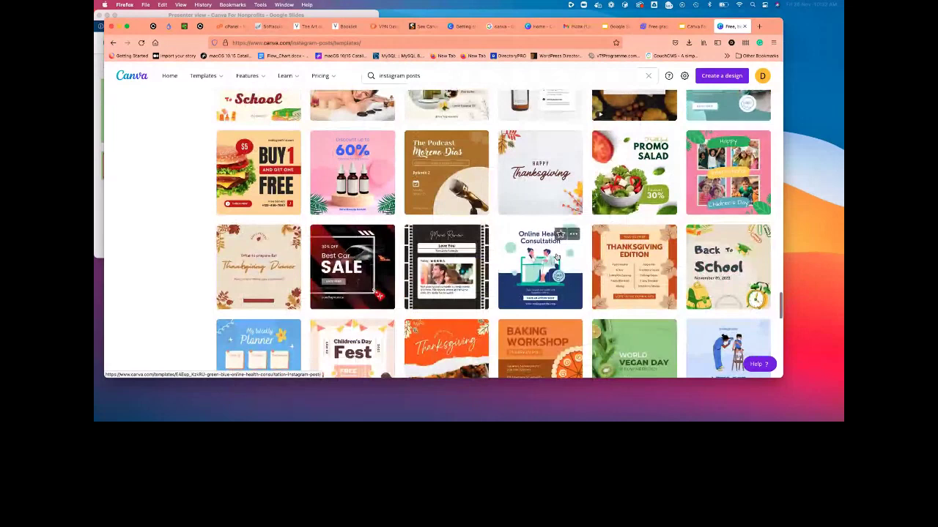
{"action": "scroll", "coordinate": [556, 257], "scroll_direction": "up", "scroll_amount": 15}
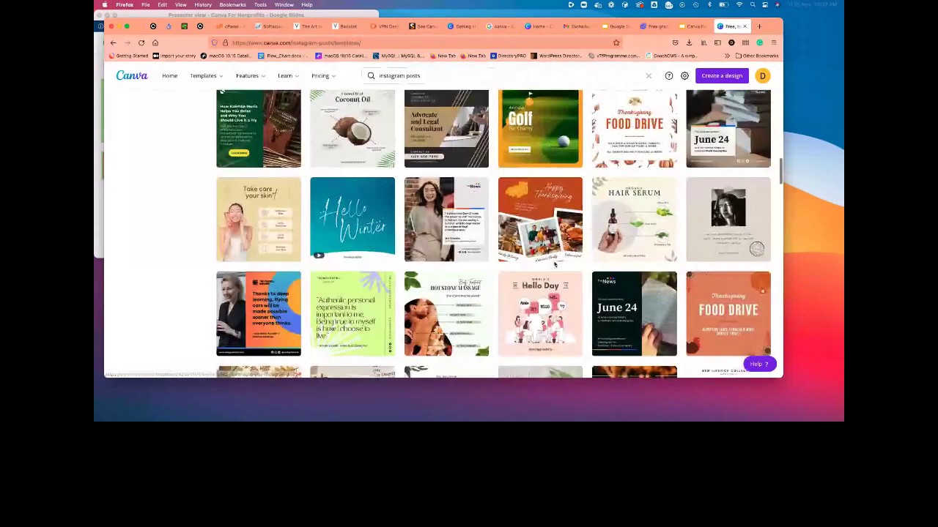
{"action": "scroll", "coordinate": [554, 265], "scroll_direction": "up", "scroll_amount": 2}
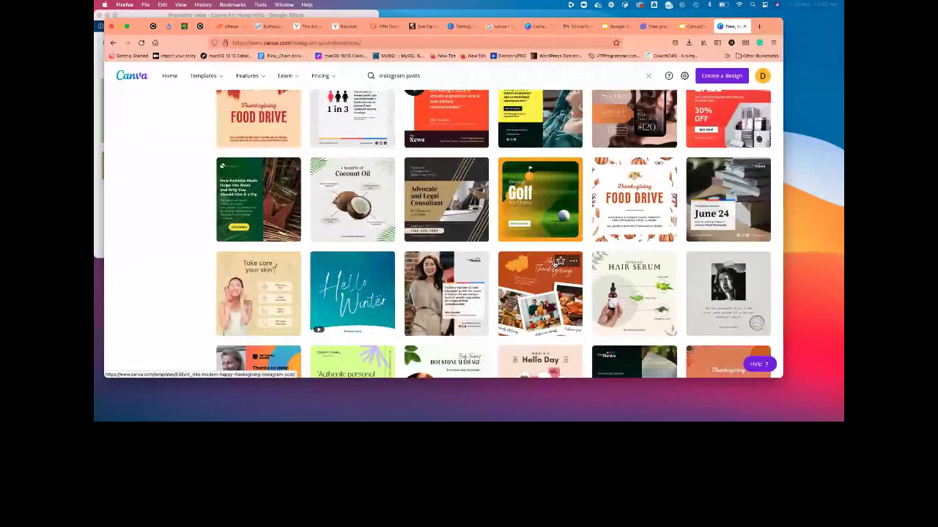
Create a design from the Gray Light Professional Static Quote General News Instagram Post template and select its "News" text for editing
{"action": "left_click", "coordinate": [449, 291]}
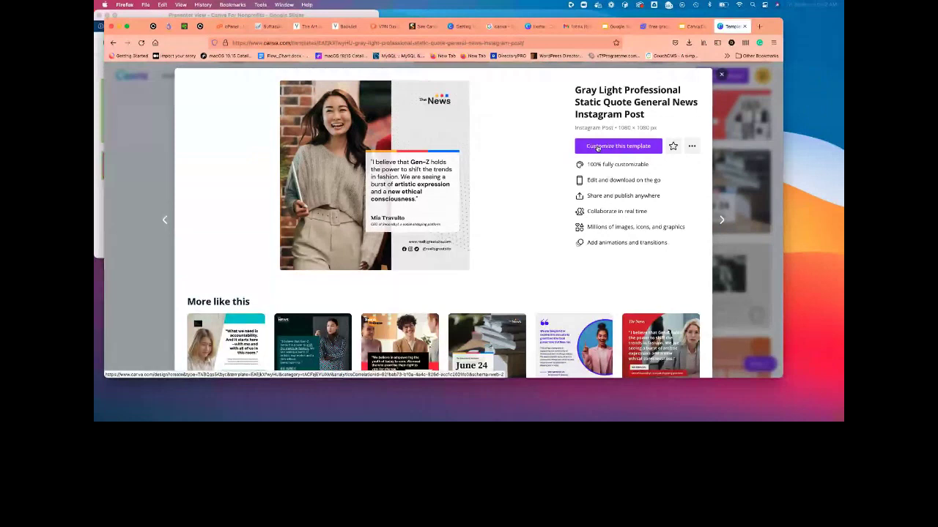
{"action": "left_click", "coordinate": [598, 146]}
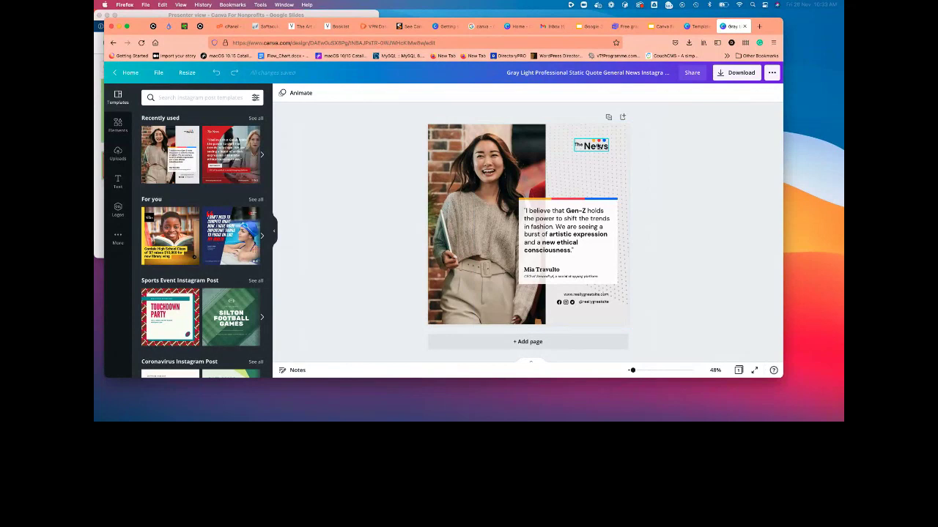
{"action": "left_click", "coordinate": [598, 146]}
{"action": "double_click", "coordinate": [598, 146]}
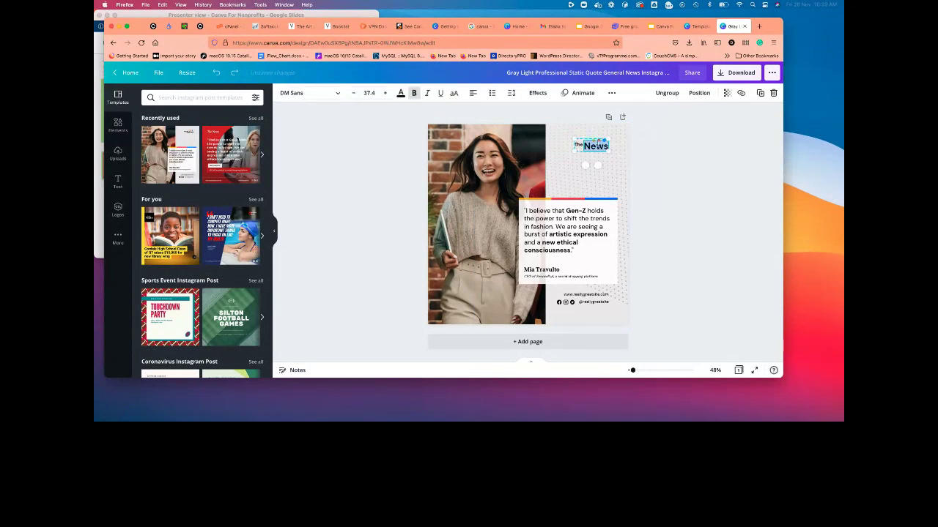
View the uploaded images in the editor and open the Pexels website in a new browser tab
{"action": "left_click", "coordinate": [111, 157]}
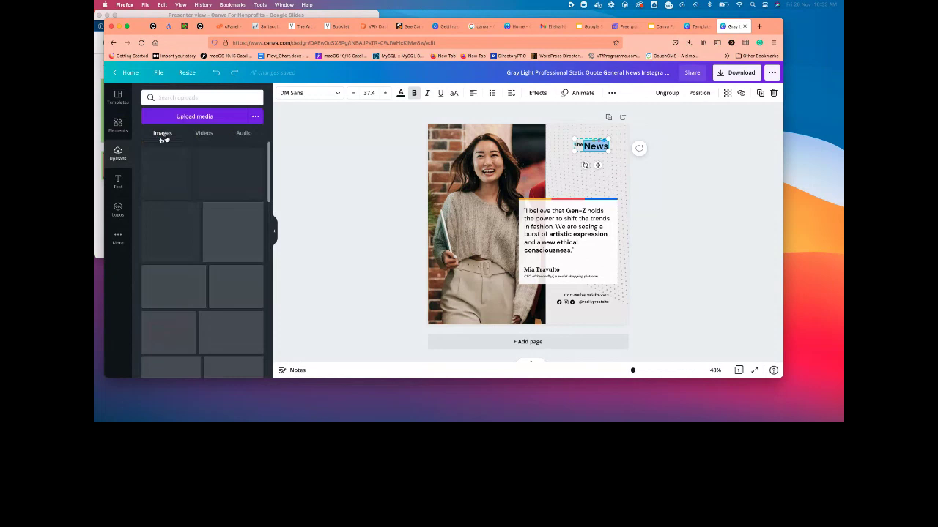
{"action": "left_click", "coordinate": [118, 157]}
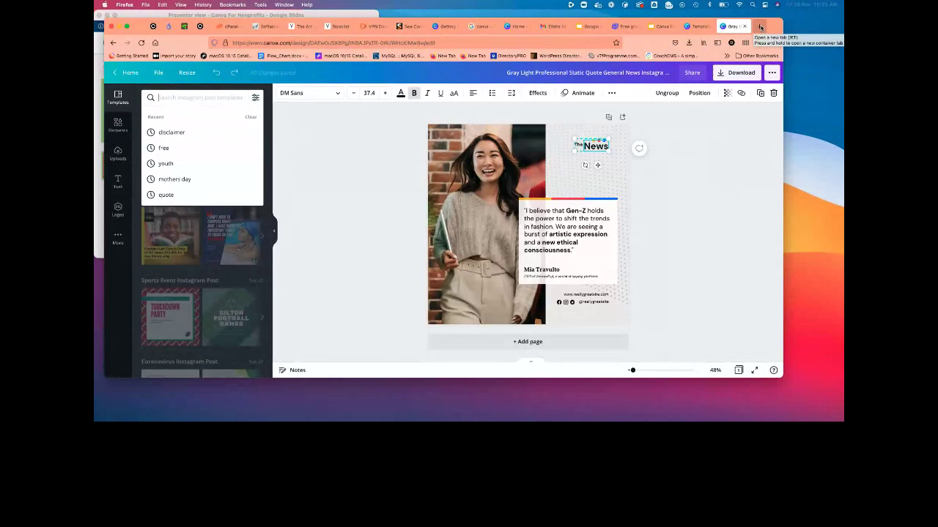
{"action": "left_click", "coordinate": [760, 28]}
{"action": "type", "text": "pexels"}
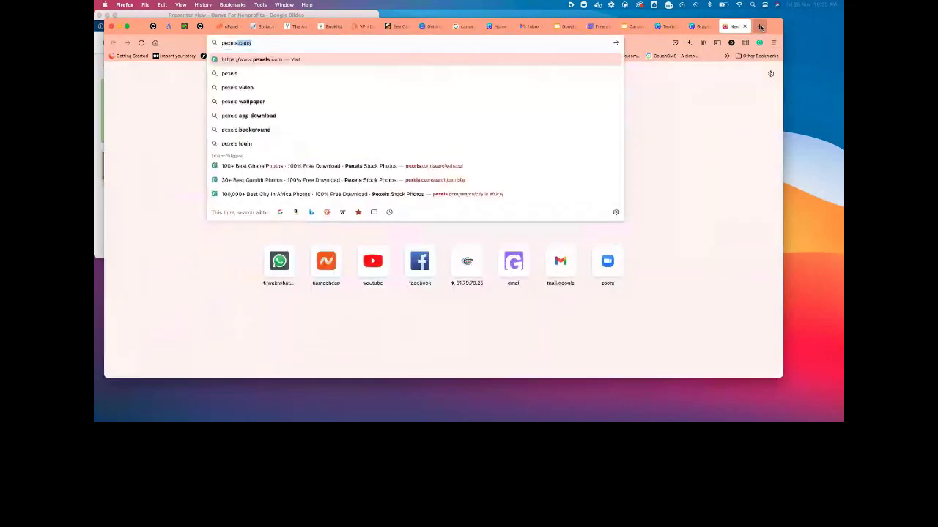
{"action": "key", "text": "Return"}
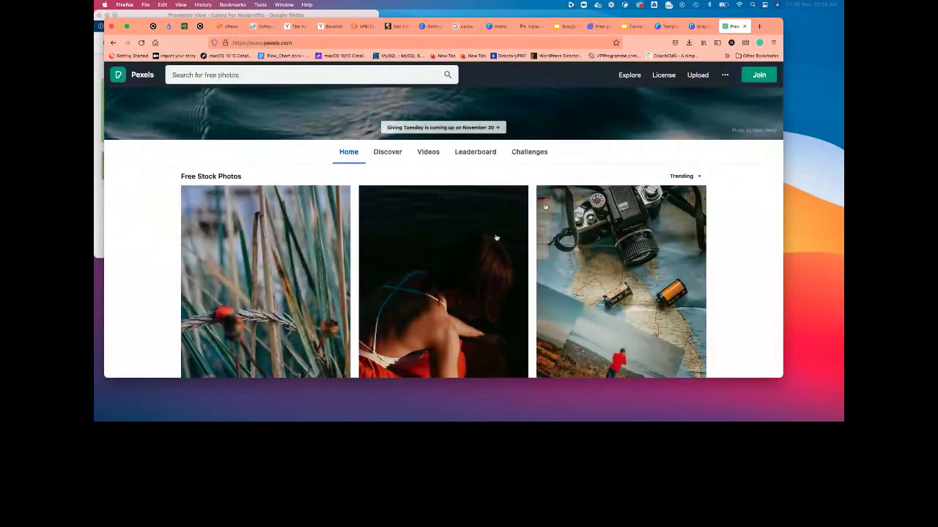
Search Pexels for "non profit organization" photos using the suggested search term
{"action": "scroll", "coordinate": [496, 238], "scroll_direction": "up", "scroll_amount": 2}
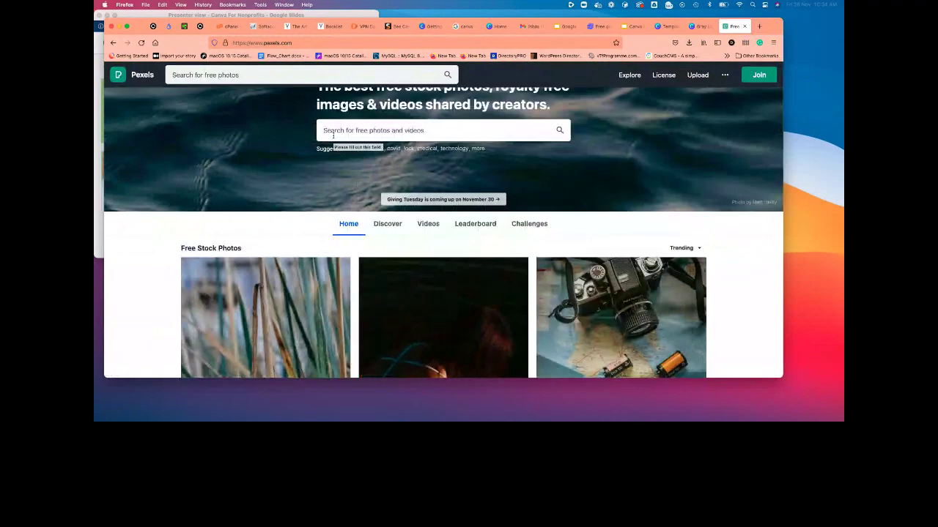
{"action": "left_click", "coordinate": [333, 134]}
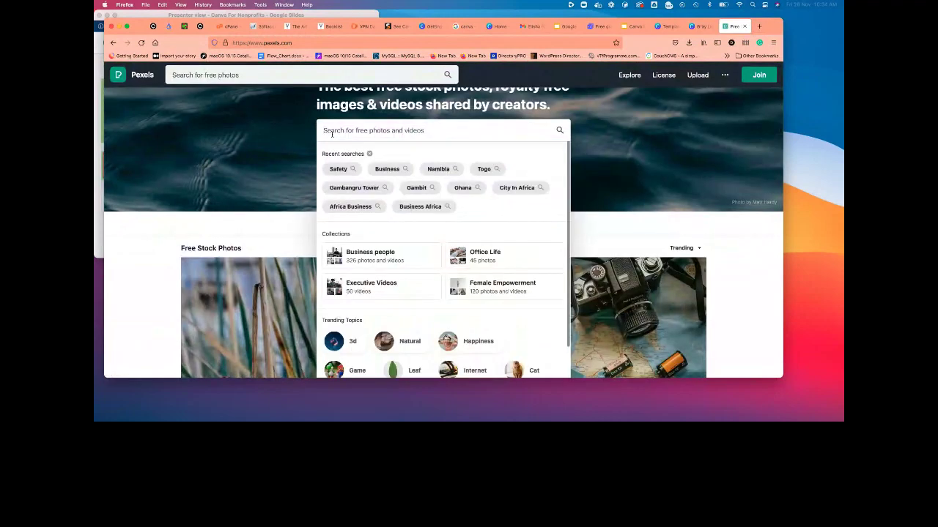
{"action": "type", "text": "non"}
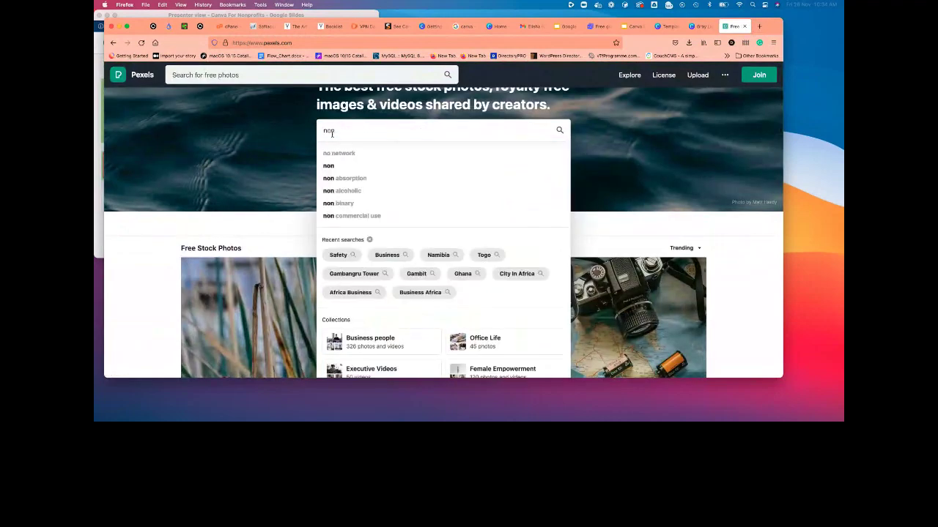
{"action": "type", "text": "pro"}
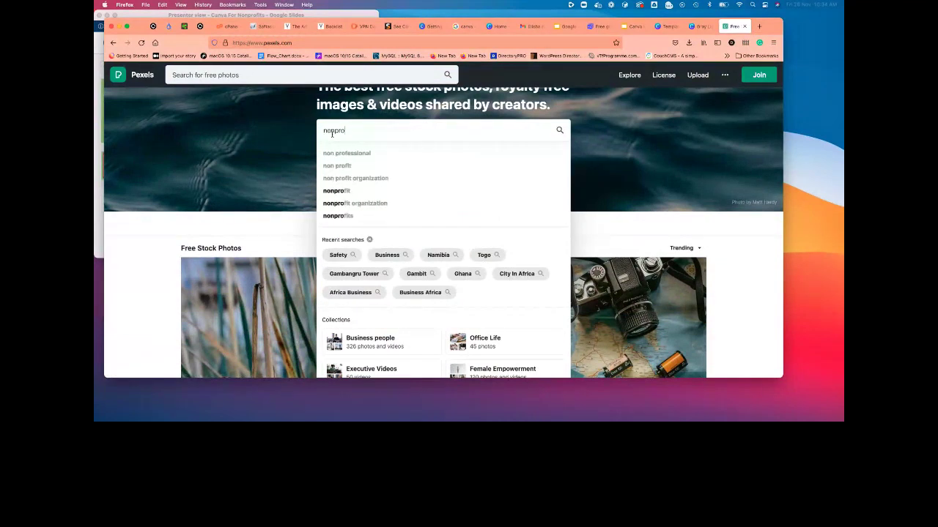
{"action": "left_click", "coordinate": [340, 178]}
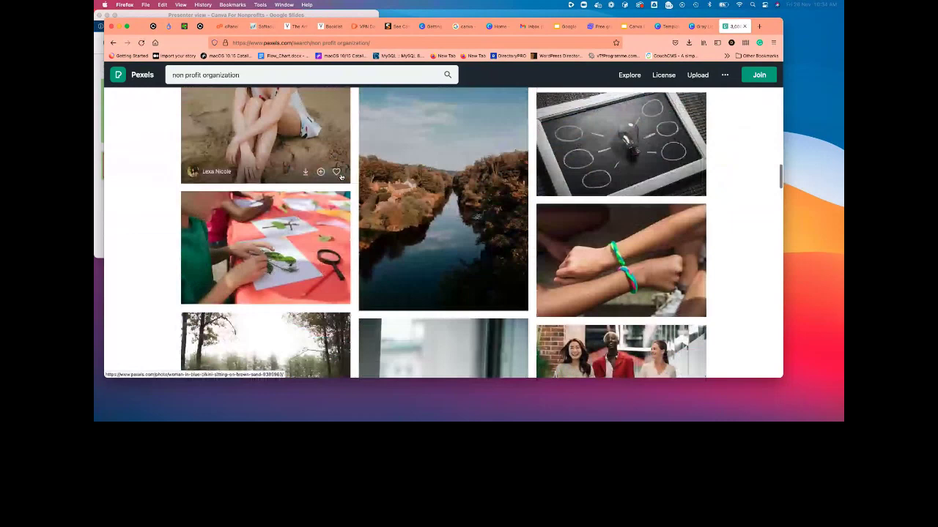
Open the photo of a man making face masks with a sewing machine and look through its similar photos
{"action": "scroll", "coordinate": [341, 176], "scroll_direction": "up", "scroll_amount": 10}
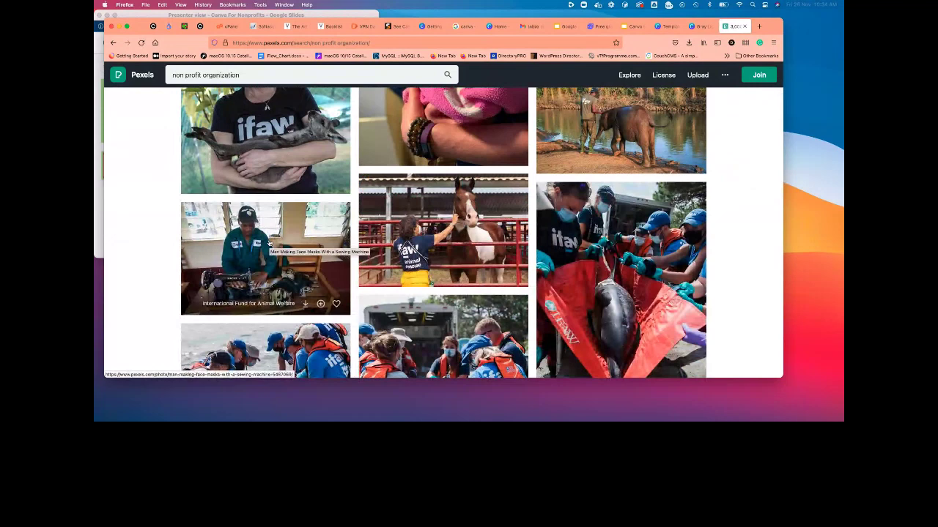
{"action": "left_click", "coordinate": [269, 244]}
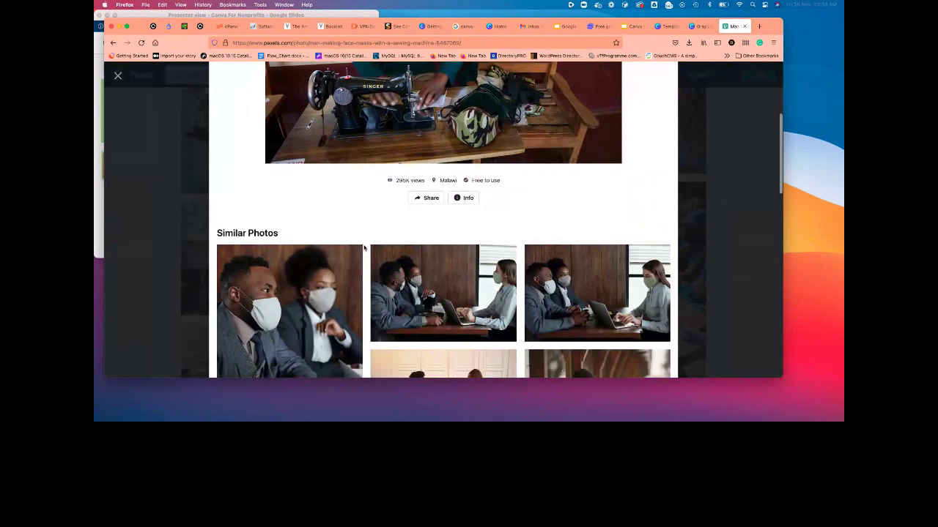
{"action": "scroll", "coordinate": [365, 248], "scroll_direction": "down", "scroll_amount": 10}
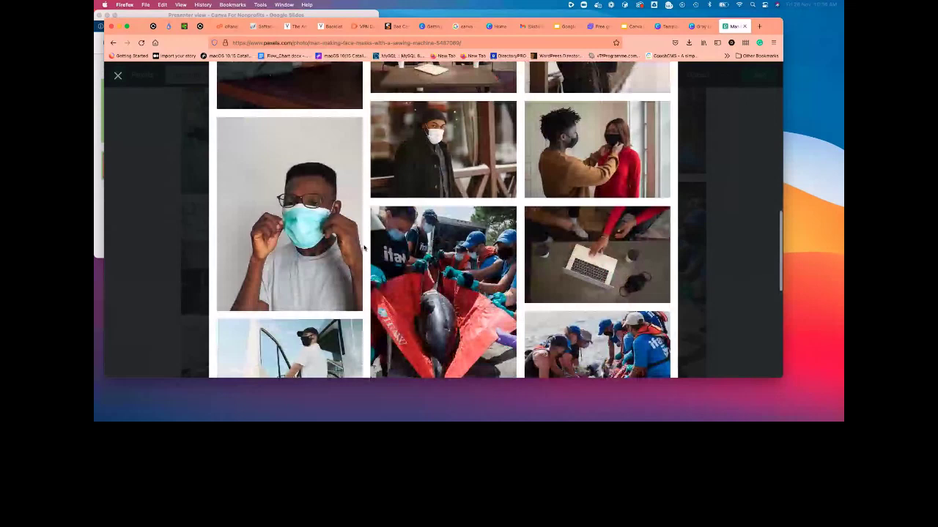
{"action": "scroll", "coordinate": [364, 248], "scroll_direction": "up", "scroll_amount": 15}
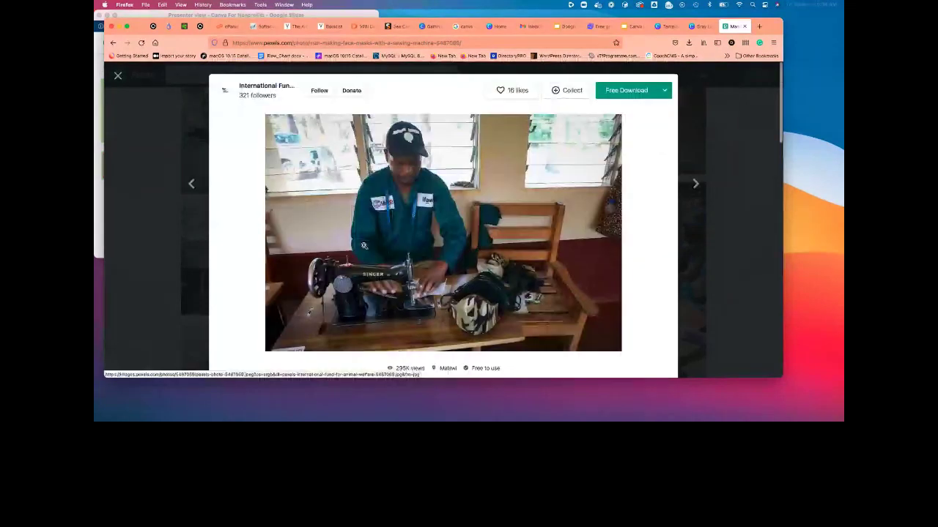
{"action": "scroll", "coordinate": [363, 246], "scroll_direction": "down", "scroll_amount": 1}
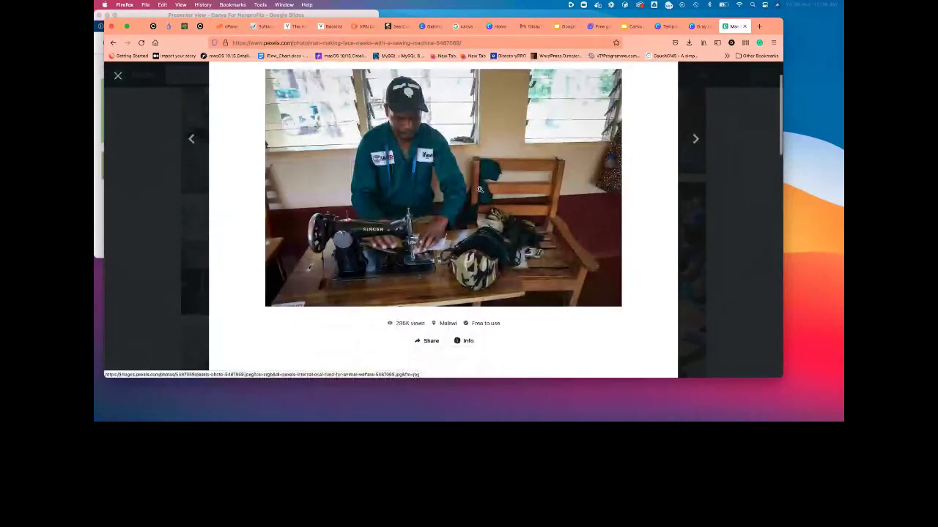
{"action": "scroll", "coordinate": [479, 189], "scroll_direction": "up", "scroll_amount": 1}
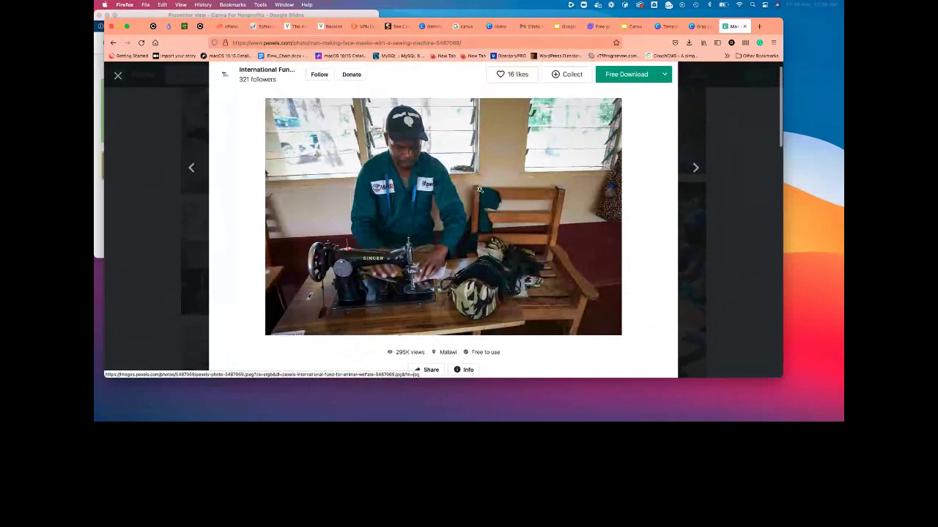
{"action": "scroll", "coordinate": [479, 190], "scroll_direction": "down", "scroll_amount": 15}
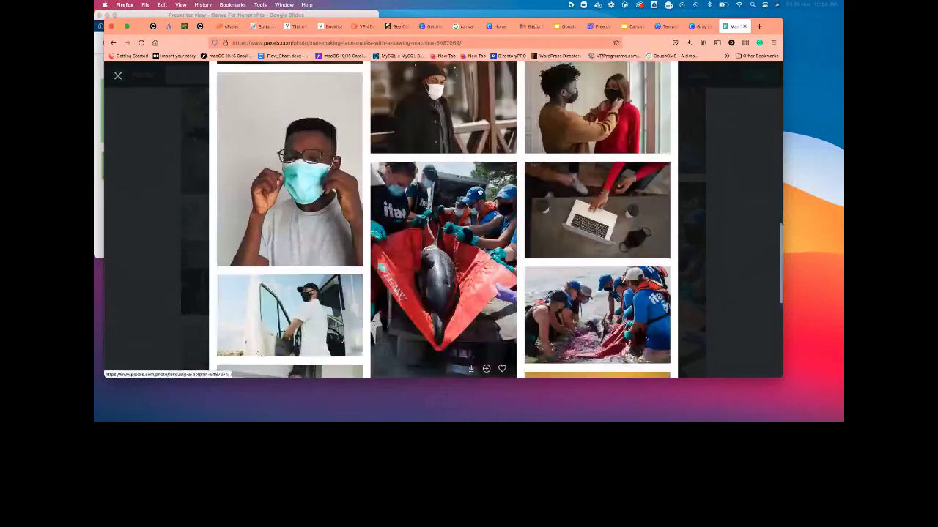
{"action": "scroll", "coordinate": [454, 319], "scroll_direction": "down", "scroll_amount": 5}
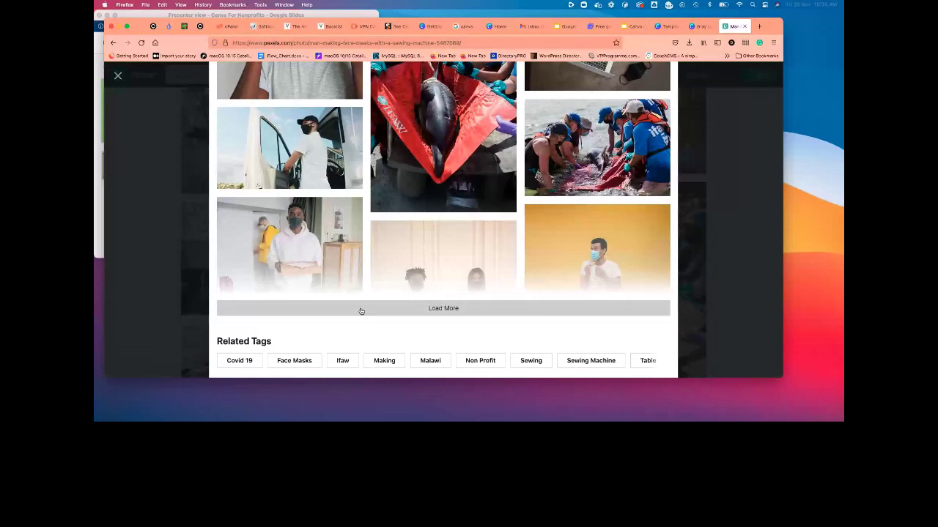
Download the free photo of the man in a zip-up hoodie wearing a blue mask, saving it as a JPEG image in Downloads
{"action": "left_click", "coordinate": [618, 93]}
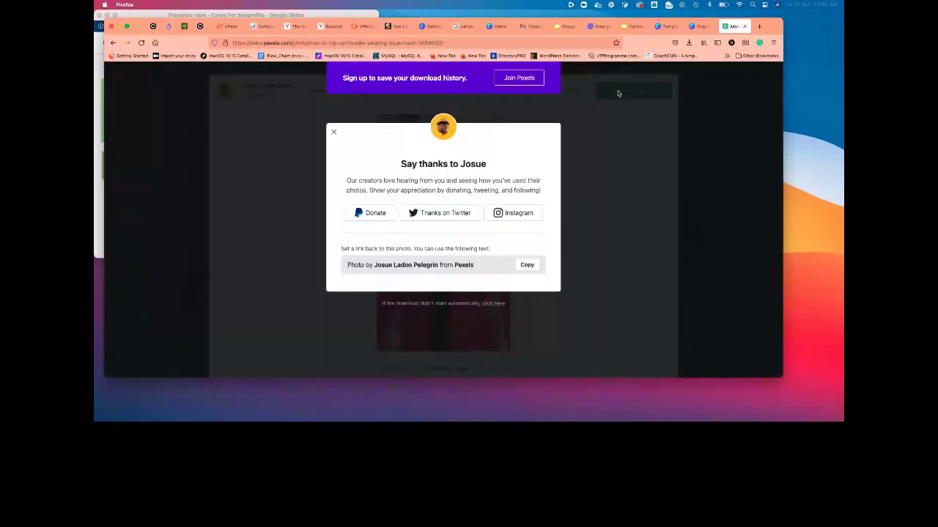
{"action": "left_click", "coordinate": [415, 149]}
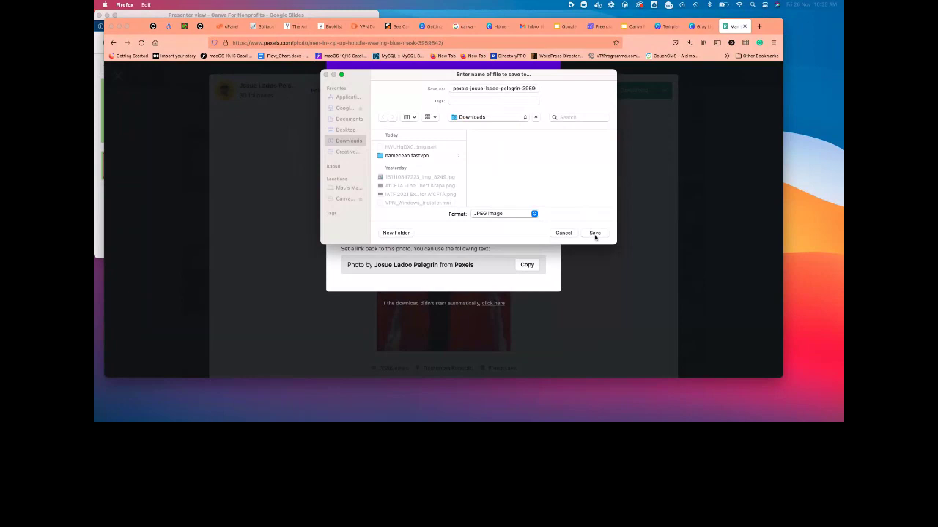
{"action": "left_click", "coordinate": [595, 233]}
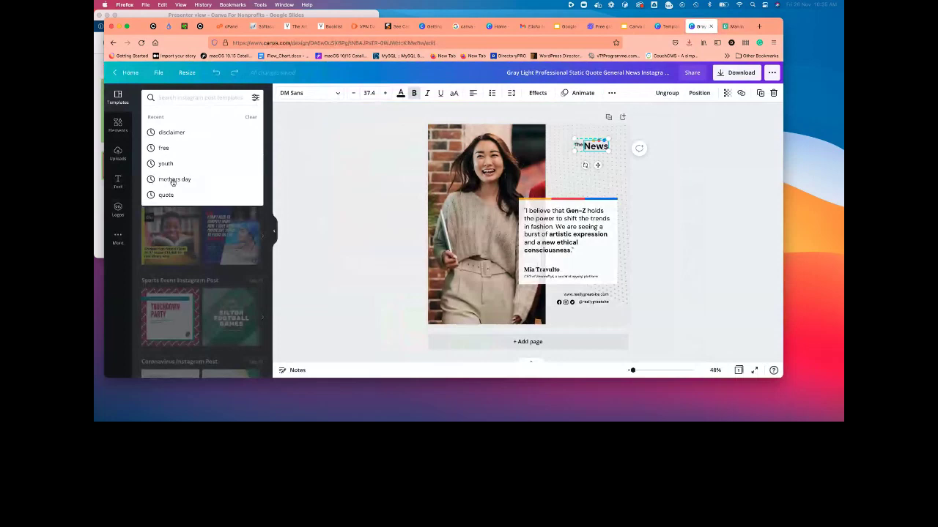
Locate the downloaded JPEG of the masked man in the red jacket and add it to the uploaded images
{"action": "key", "text": "Escape"}
{"action": "left_click", "coordinate": [118, 152]}
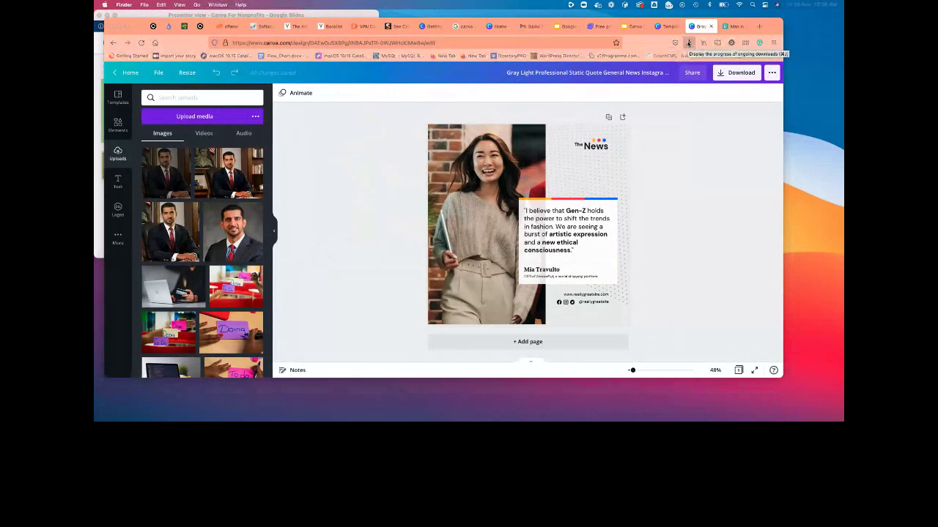
{"action": "left_click", "coordinate": [688, 44]}
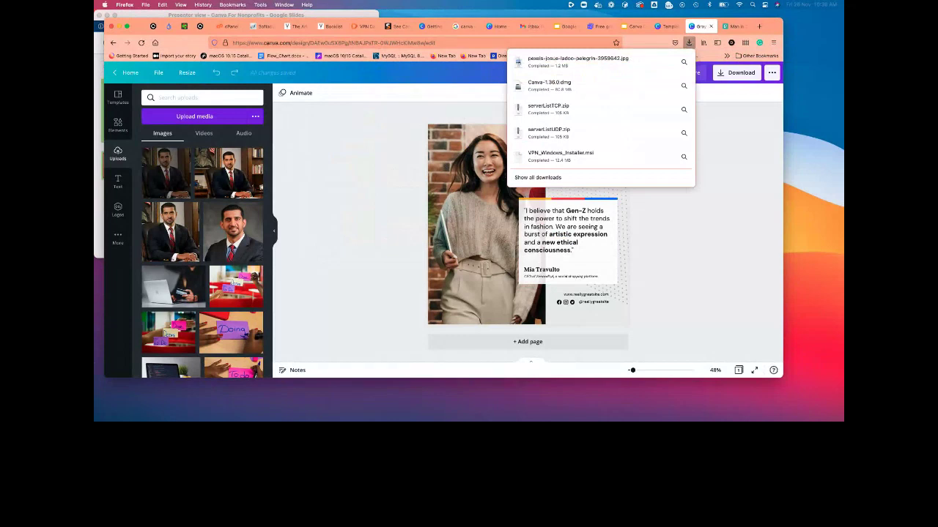
{"action": "left_click", "coordinate": [683, 61]}
{"action": "left_click_drag", "start_coordinate": [443, 177], "coordinate": [198, 182]}
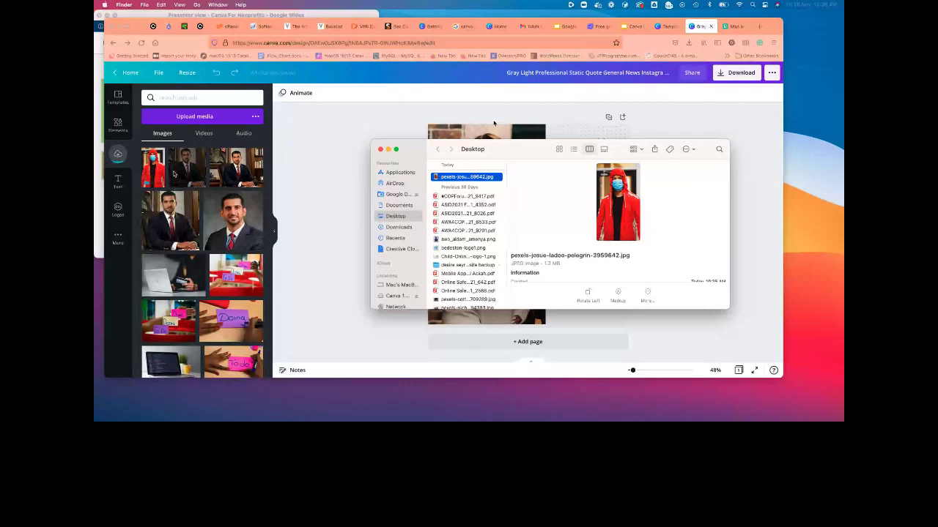
Replace the woman's photo in the post with the uploaded photo of the masked man in the red jacket
{"action": "left_click", "coordinate": [443, 193]}
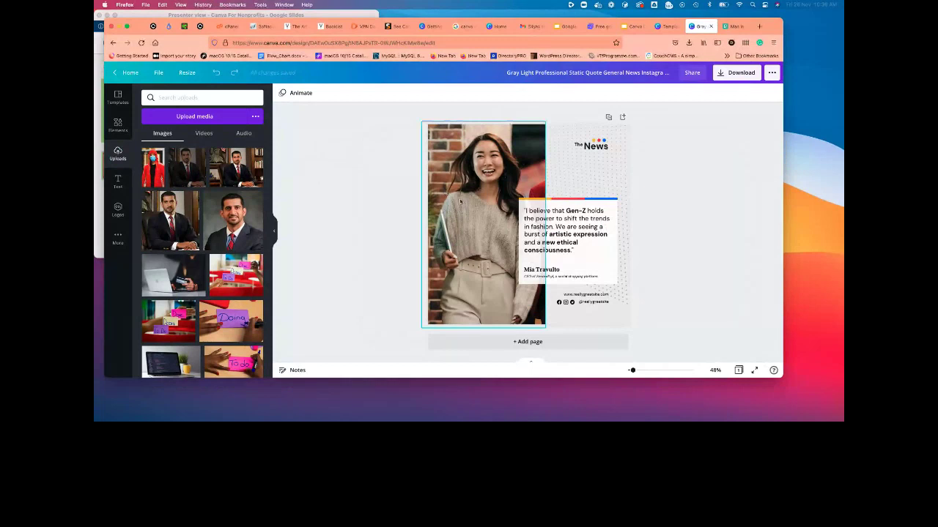
{"action": "left_click", "coordinate": [314, 184]}
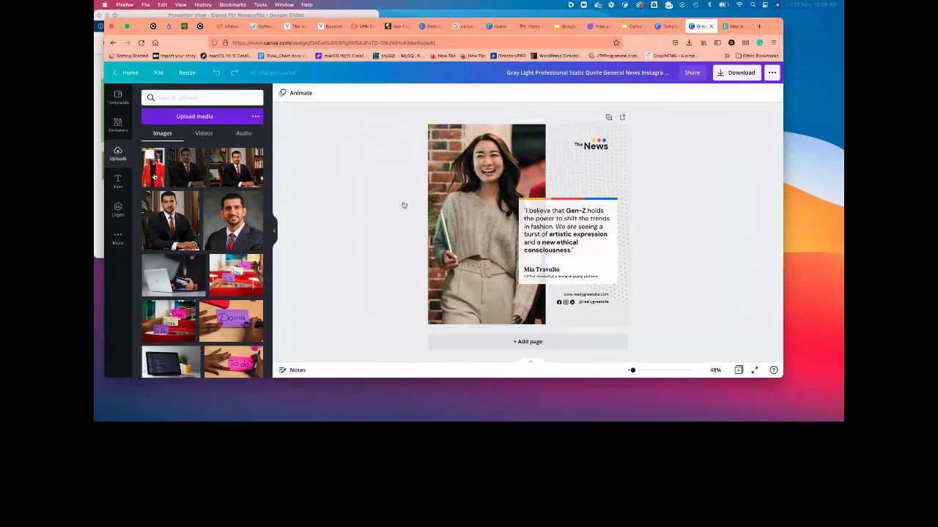
{"action": "left_click_drag", "start_coordinate": [404, 206], "coordinate": [481, 230]}
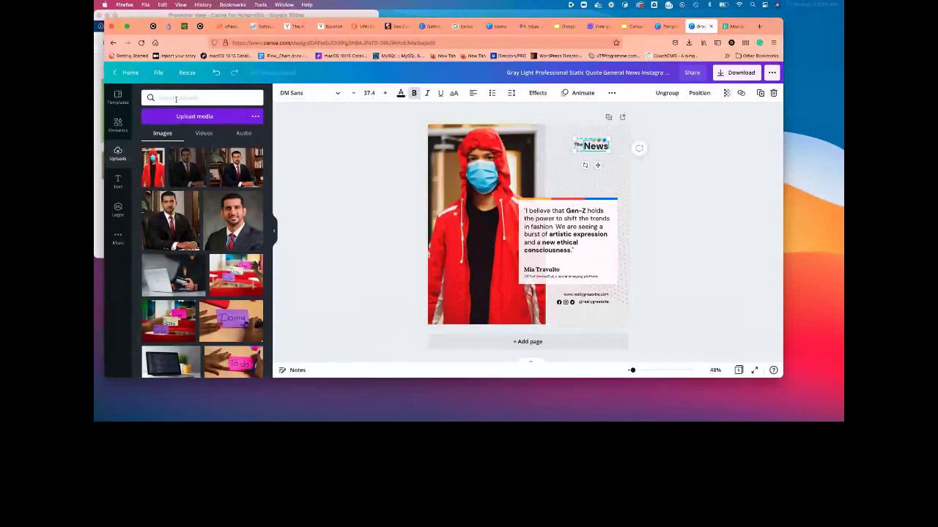
Find the Kampuskribs logo among the uploaded images and add it to the middle of the design
{"action": "scroll", "coordinate": [205, 220], "scroll_direction": "down", "scroll_amount": 5}
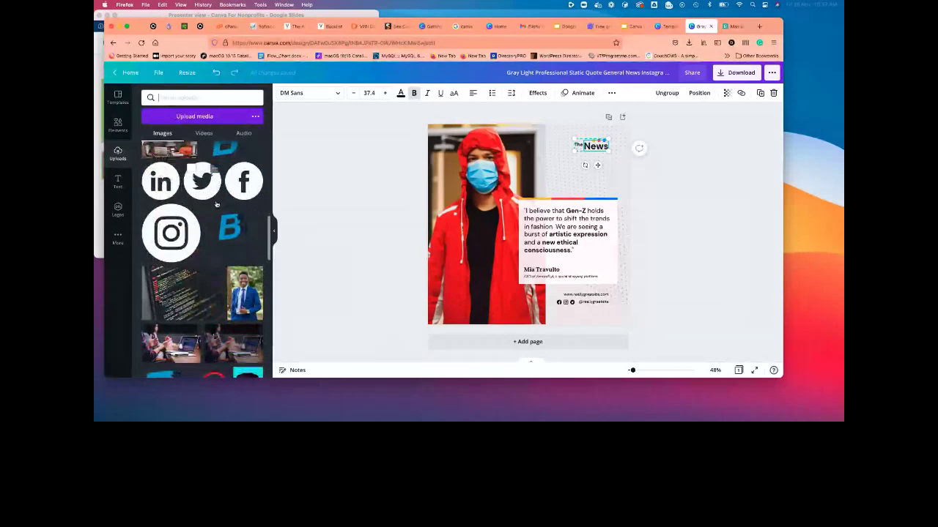
{"action": "scroll", "coordinate": [216, 204], "scroll_direction": "down", "scroll_amount": 5}
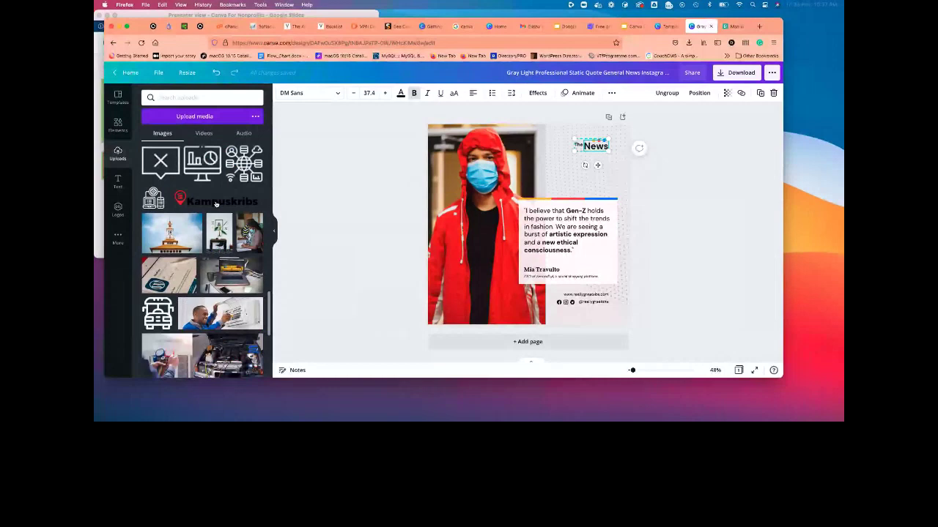
{"action": "mouse_move", "coordinate": [216, 204]}
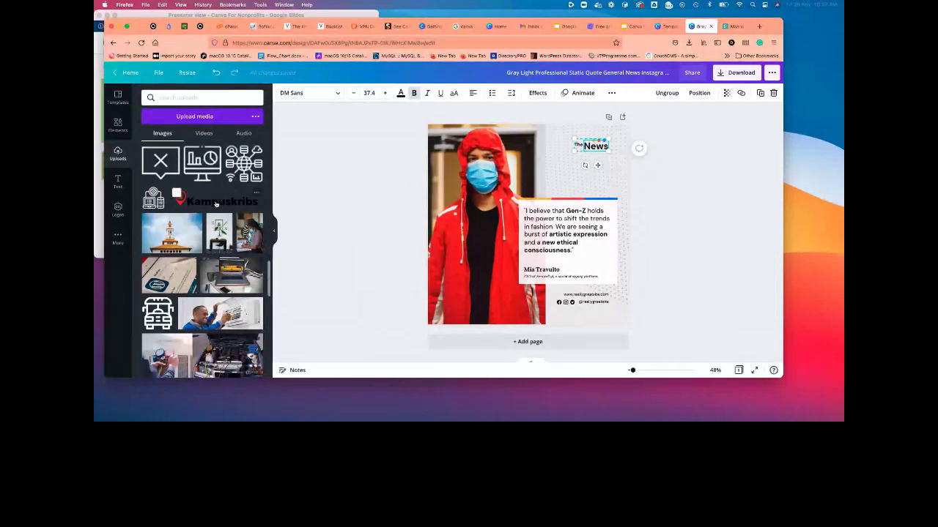
{"action": "left_click_drag", "start_coordinate": [216, 204], "coordinate": [526, 224]}
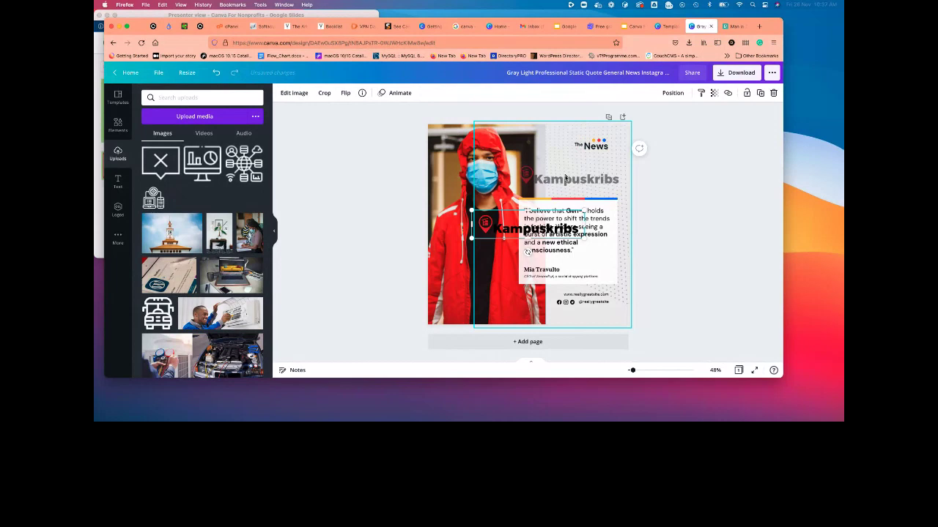
Place a second copy of the Kampuskribs logo over the dotted background above the quote box, without replacing any image
{"action": "left_click_drag", "start_coordinate": [565, 178], "coordinate": [564, 180]}
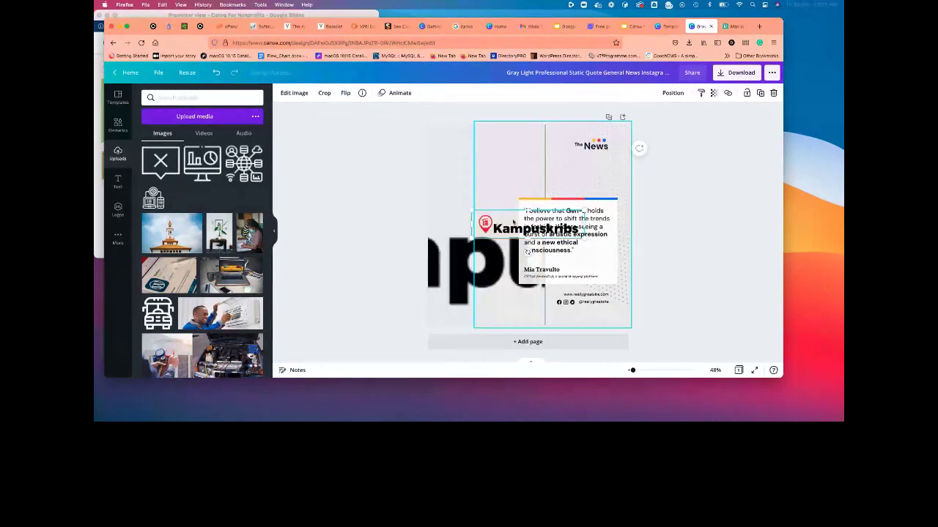
{"action": "key", "text": "super+z"}
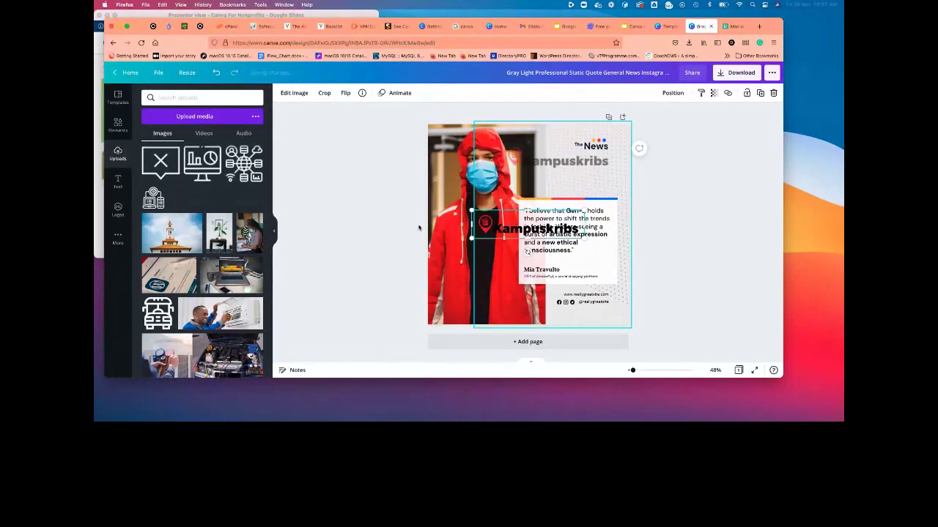
{"action": "key", "text": "super+z"}
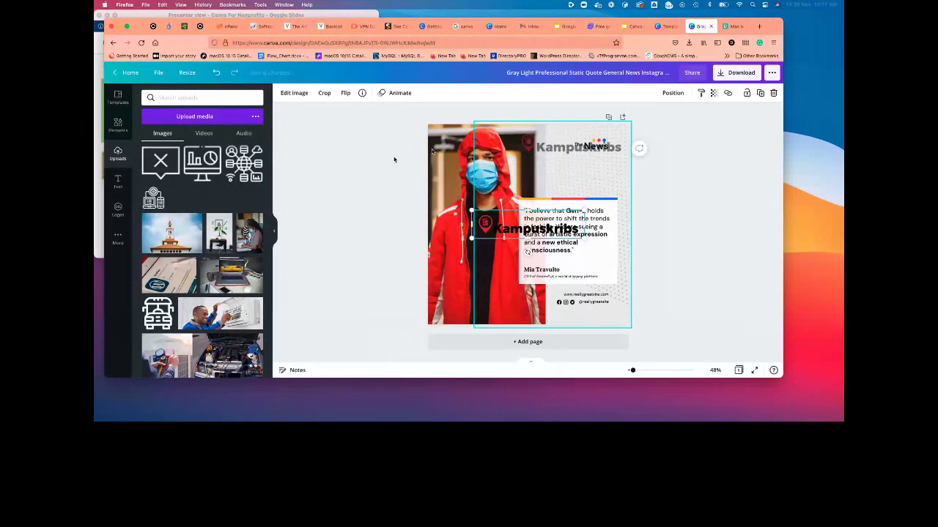
{"action": "key", "text": "super+z"}
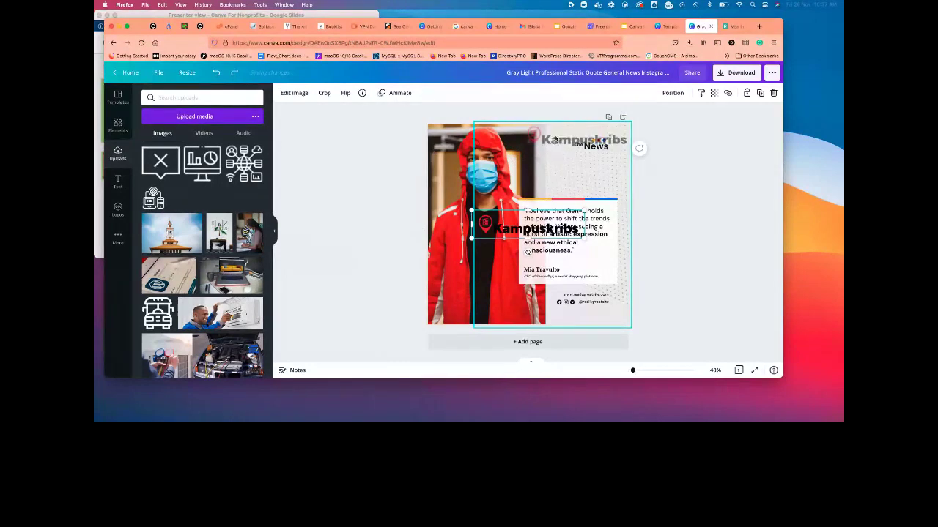
{"action": "key", "text": "super+z"}
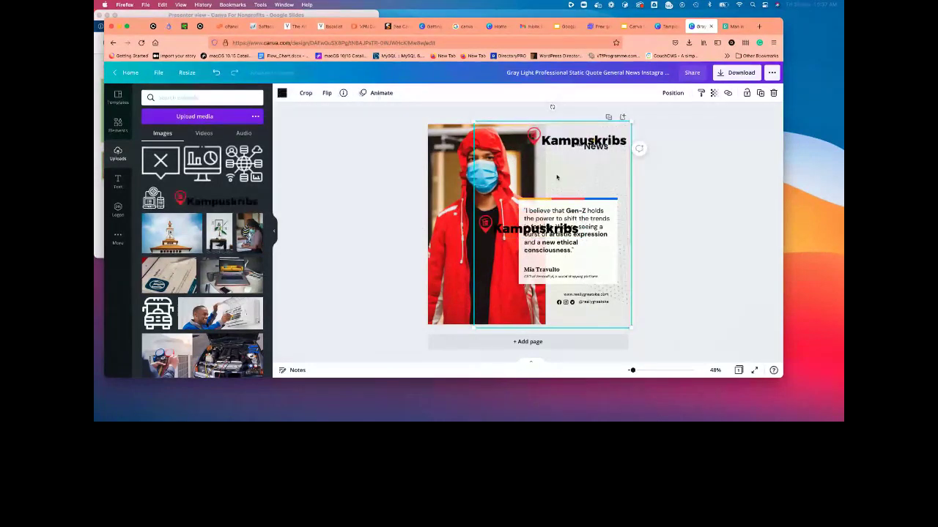
{"action": "double_click", "coordinate": [556, 177]}
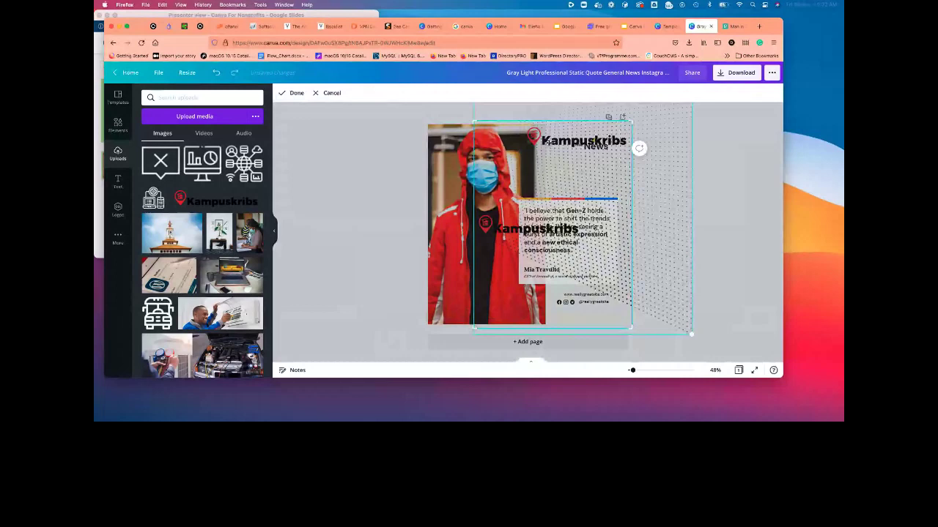
Delete "The News" heading and its coloured dots from the design
{"action": "left_click", "coordinate": [585, 146]}
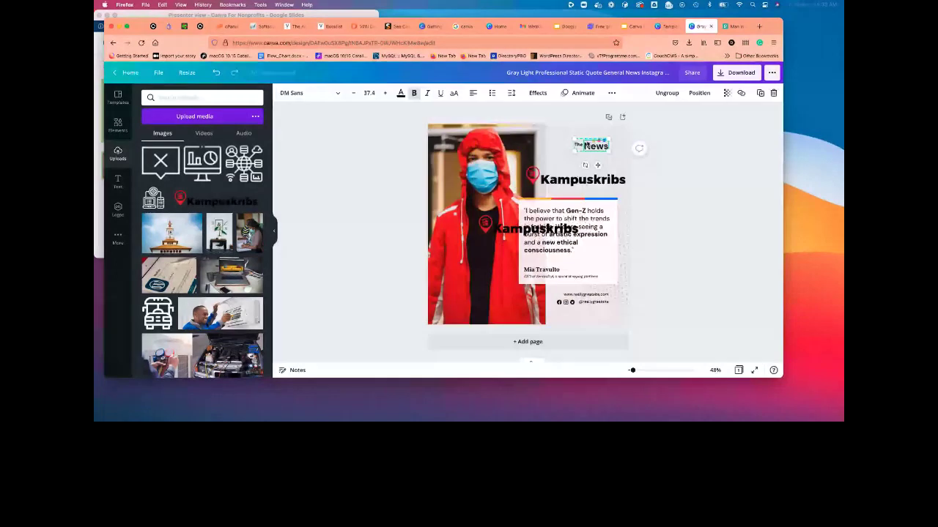
{"action": "key", "text": "BackSpace"}
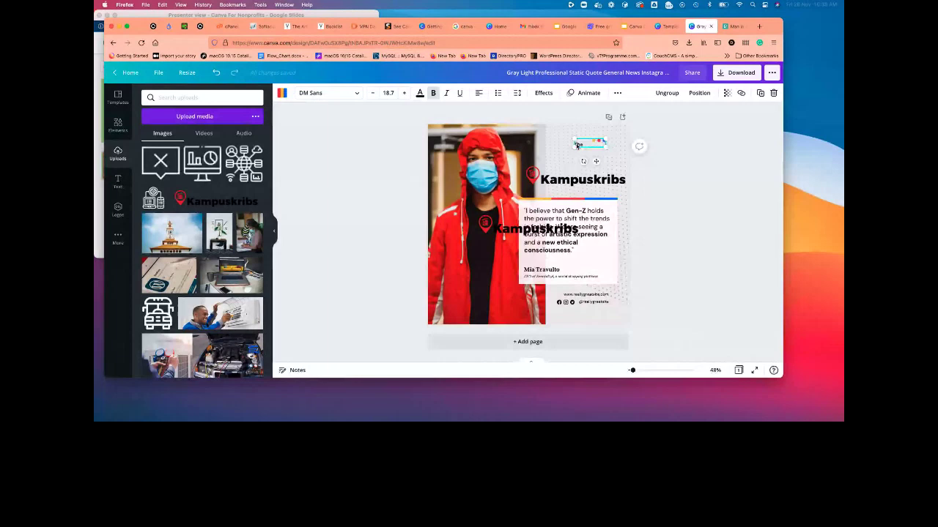
{"action": "key", "text": "BackSpace"}
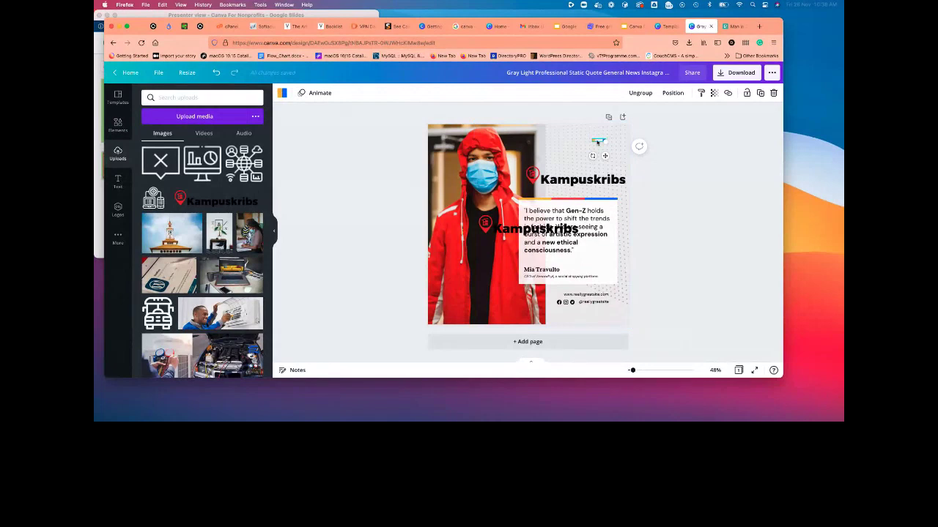
{"action": "key", "text": "Delete"}
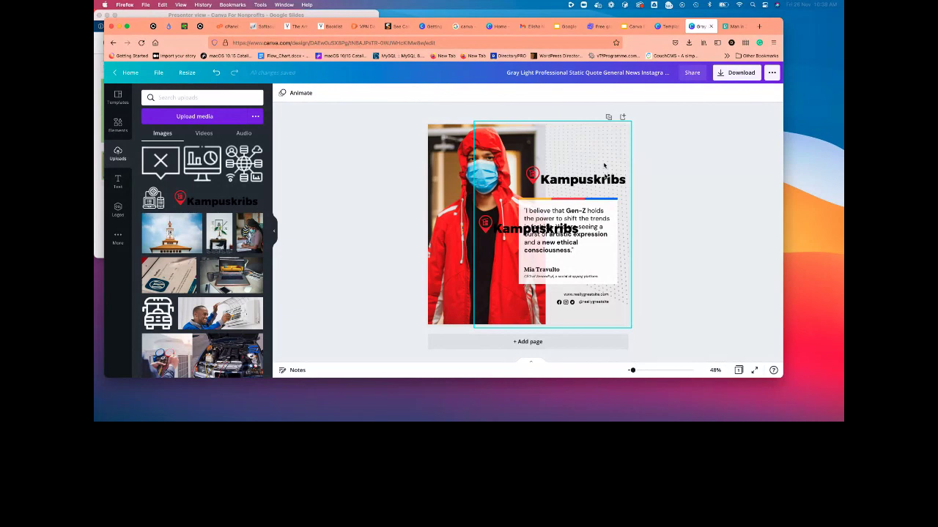
Shrink the upper Kampuskribs logo into the space of the former heading and delete the large copy covering the quote
{"action": "left_click_drag", "start_coordinate": [604, 165], "coordinate": [601, 142]}
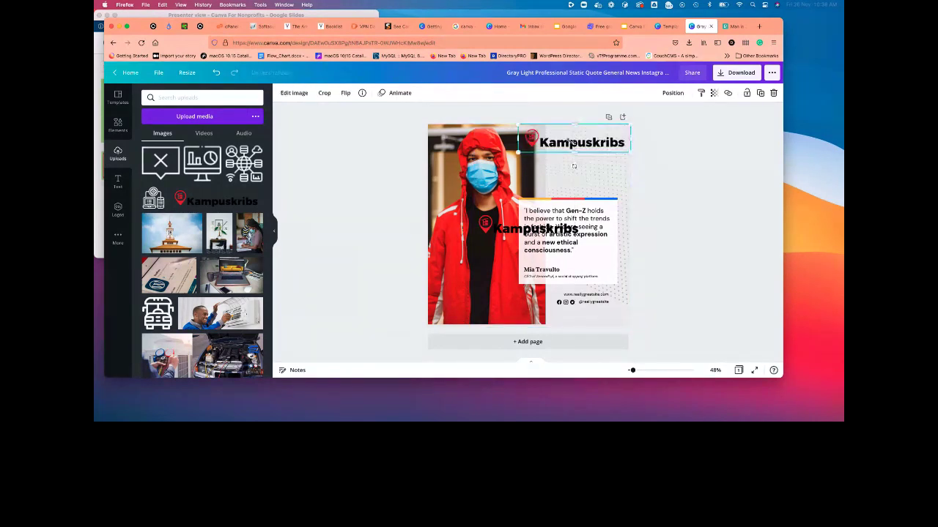
{"action": "left_click_drag", "start_coordinate": [628, 150], "coordinate": [592, 141]}
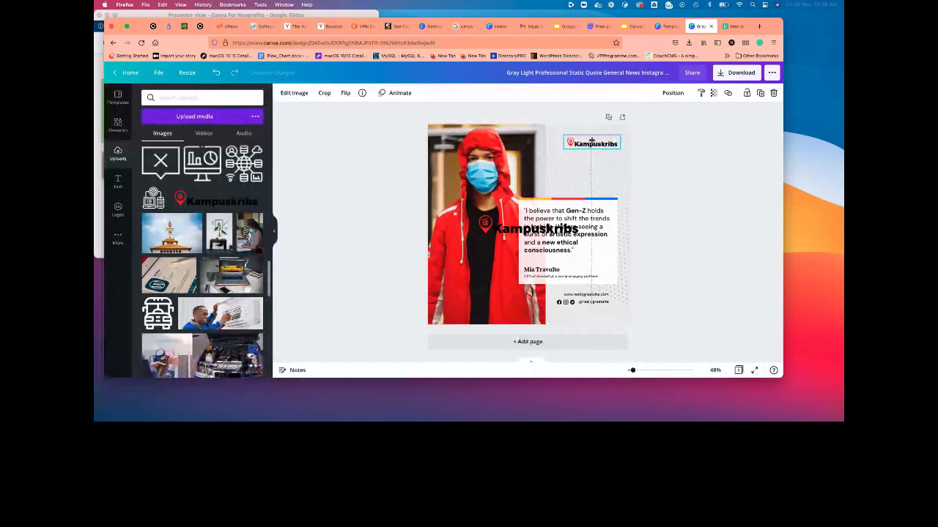
{"action": "left_click_drag", "start_coordinate": [591, 141], "coordinate": [578, 140]}
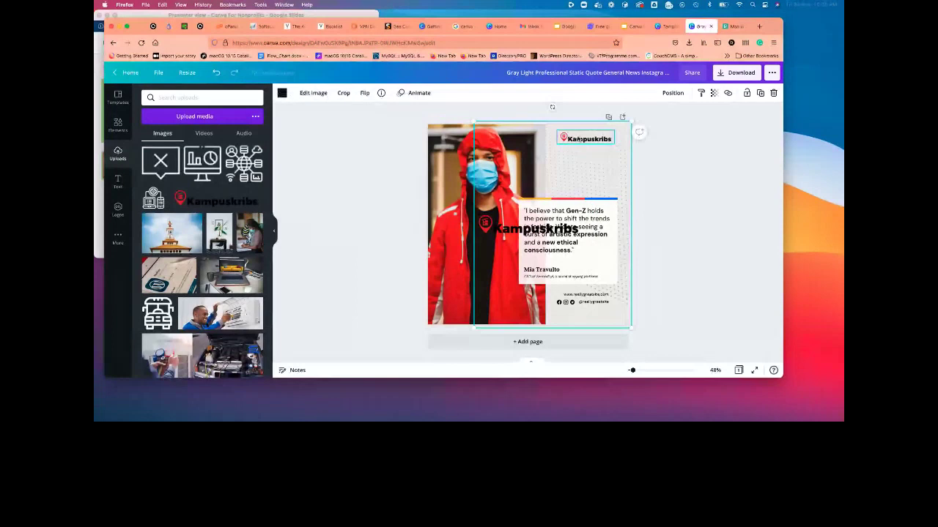
{"action": "left_click_drag", "start_coordinate": [578, 140], "coordinate": [586, 137]}
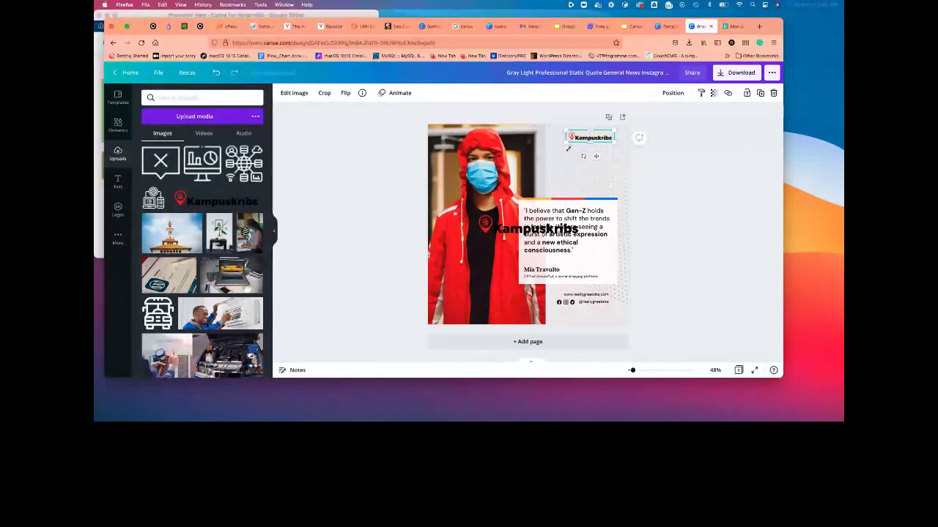
{"action": "left_click", "coordinate": [570, 155]}
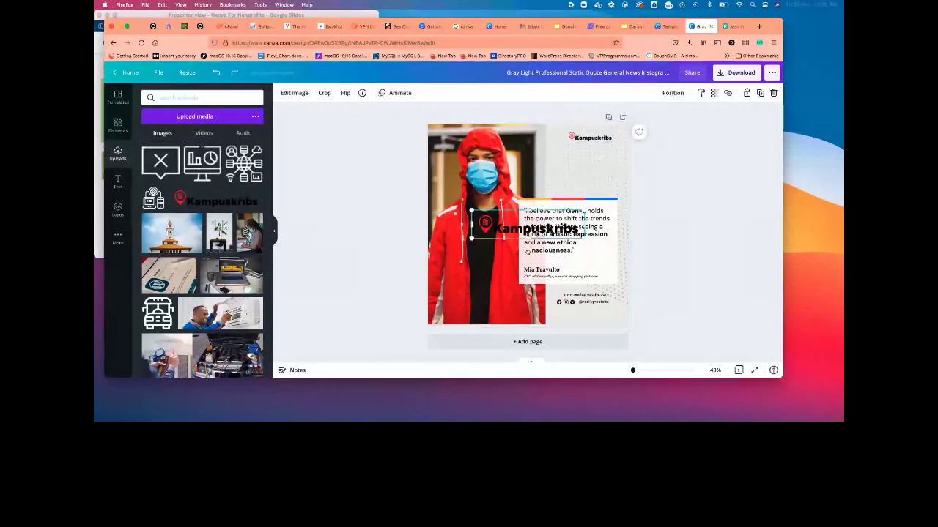
{"action": "left_click", "coordinate": [561, 246]}
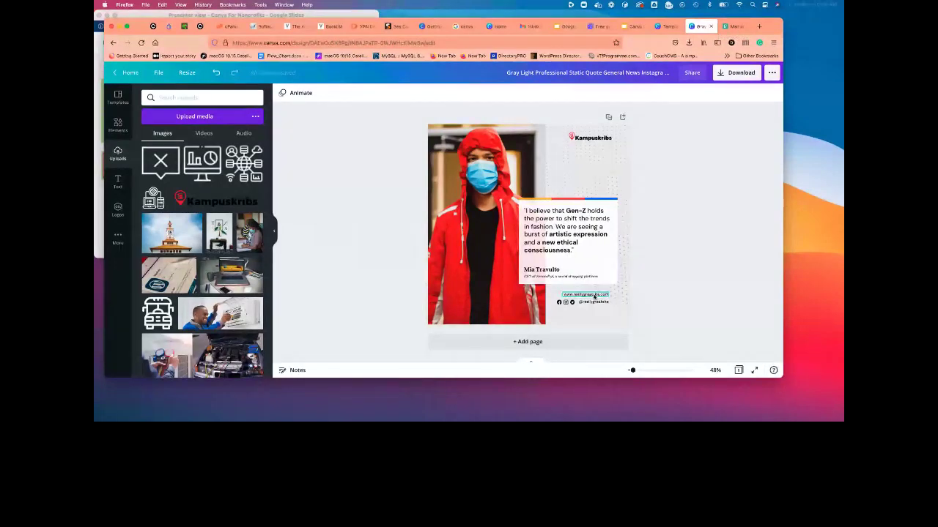
{"action": "left_click", "coordinate": [594, 296]}
{"action": "left_click", "coordinate": [598, 294]}
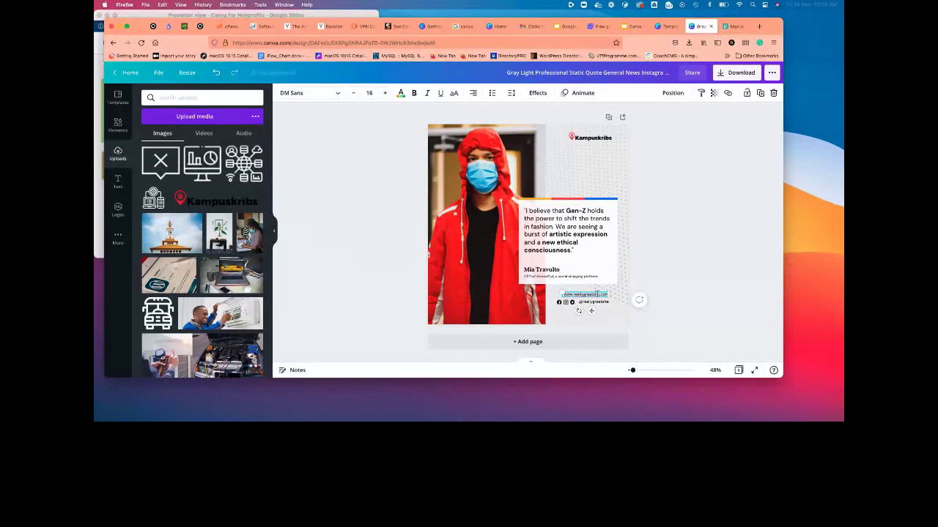
{"action": "key", "text": "super+a"}
{"action": "key", "text": "BackSpace"}
{"action": "type", "text": "www.kampusk"}
{"action": "left_click_drag", "start_coordinate": [590, 293], "coordinate": [617, 292]}
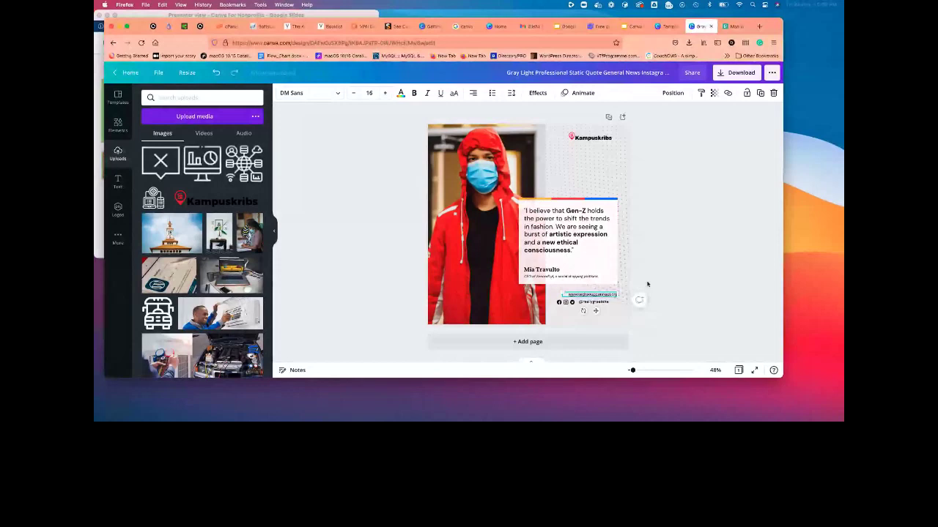
{"action": "left_click", "coordinate": [571, 294]}
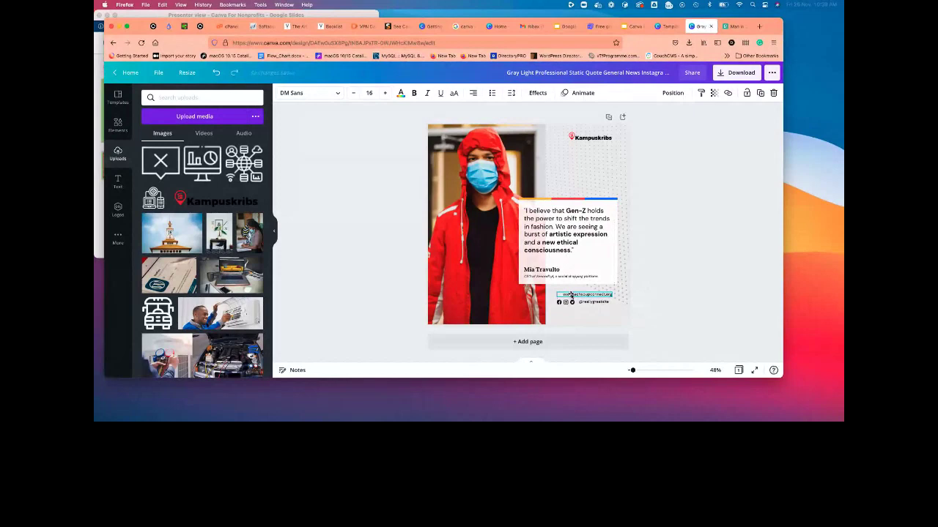
{"action": "left_click", "coordinate": [593, 302]}
{"action": "left_click", "coordinate": [593, 302]}
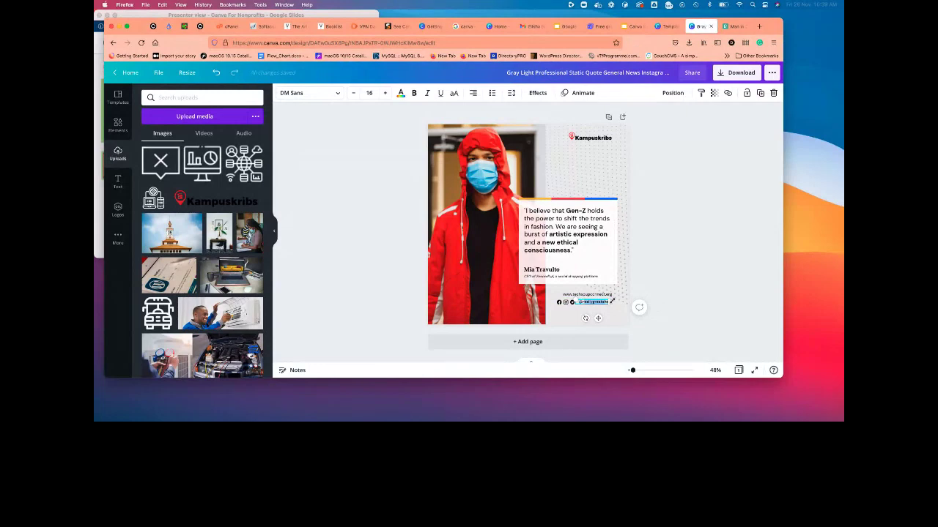
{"action": "key", "text": "ctrl+v"}
{"action": "type", "text": "@tec"}
{"action": "left_click_drag", "start_coordinate": [612, 301], "coordinate": [617, 301]}
{"action": "left_click", "coordinate": [659, 292]}
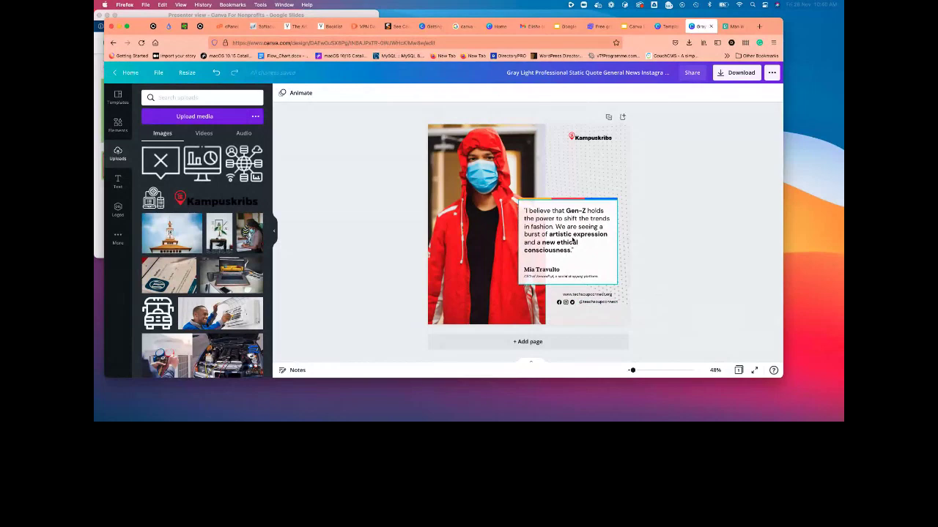
Close the Pexels page and search Google for "margaret thatcher" in a new browser tab
{"action": "left_click", "coordinate": [733, 27]}
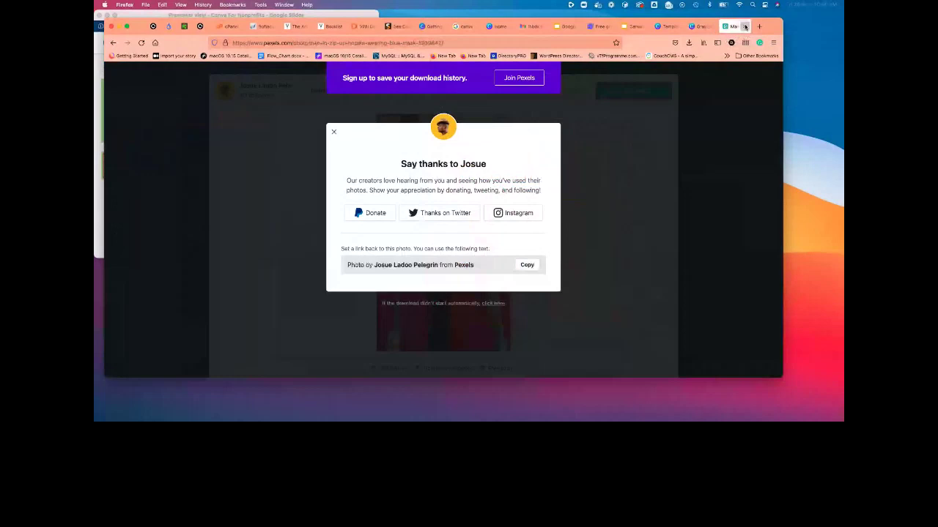
{"action": "left_click", "coordinate": [745, 27]}
{"action": "left_click", "coordinate": [760, 28]}
{"action": "type", "text": "m"}
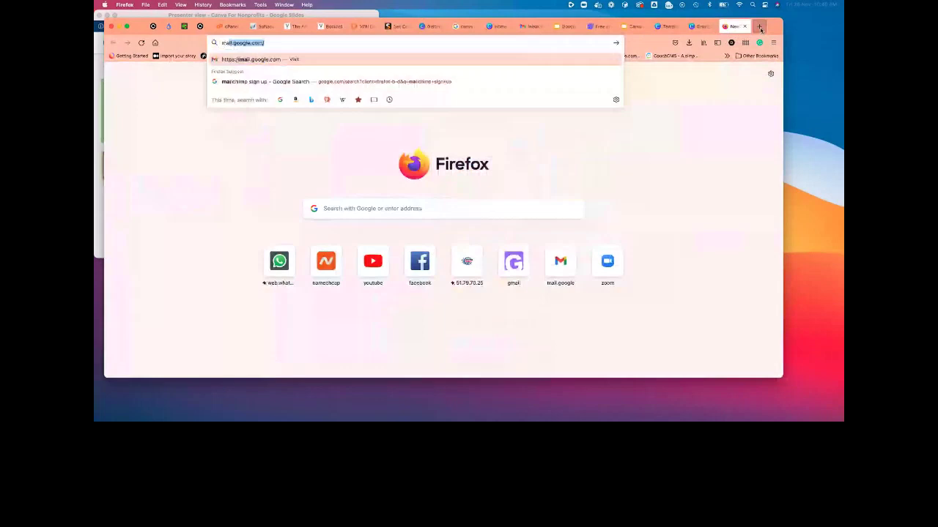
{"action": "type", "text": "argaret+thatcher"}
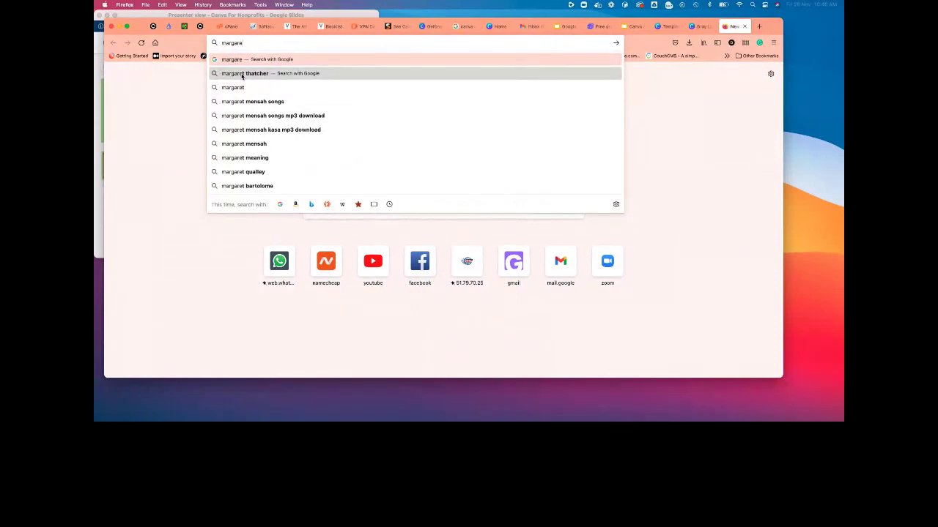
{"action": "left_click", "coordinate": [242, 76]}
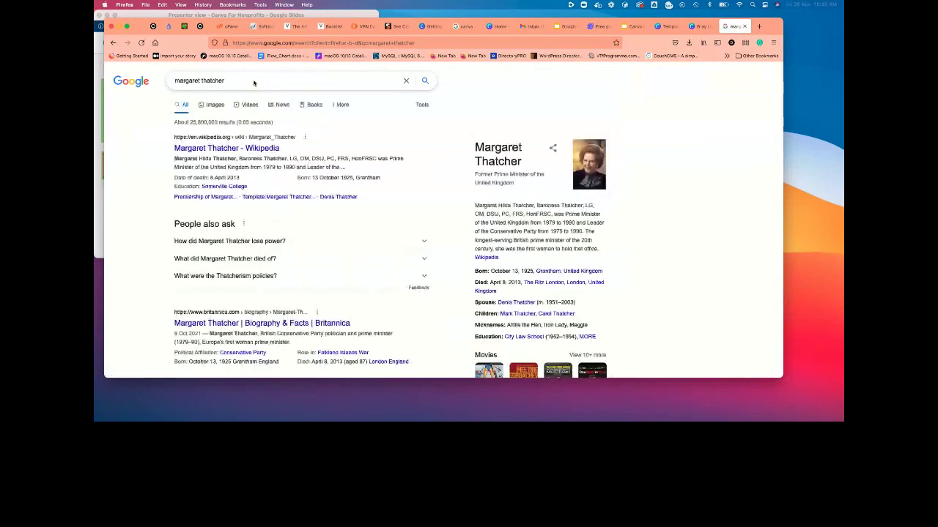
Search Google for "margaret thatcher quotes" and open the British Vogue page of her most famous quotes
{"action": "left_click", "coordinate": [253, 83]}
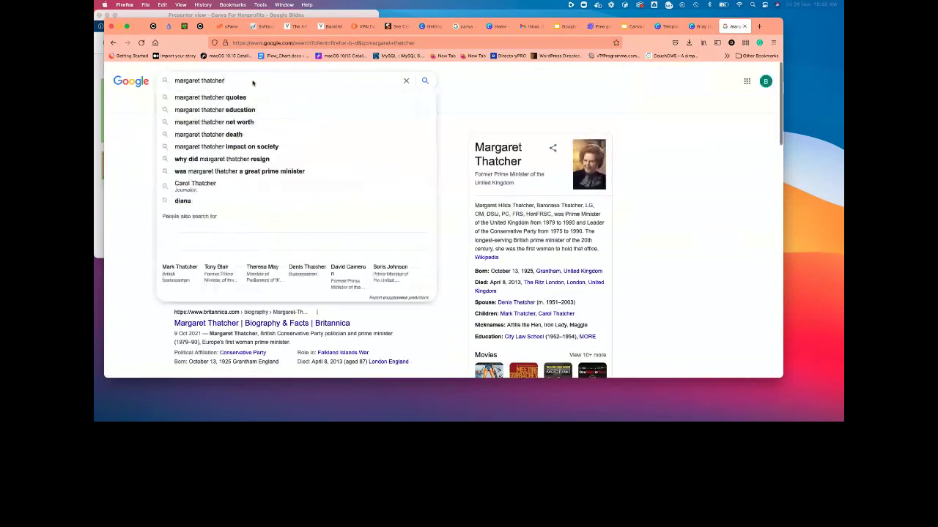
{"action": "left_click", "coordinate": [248, 97]}
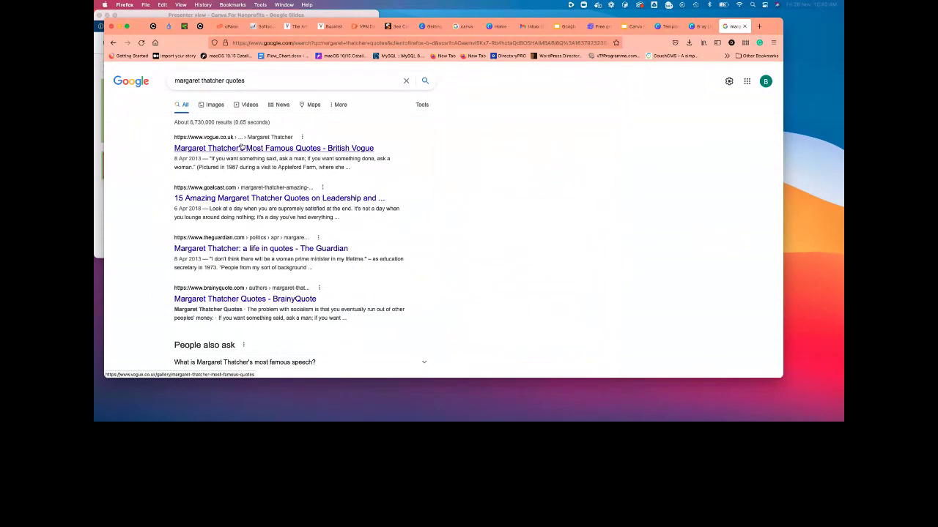
{"action": "left_click", "coordinate": [241, 148]}
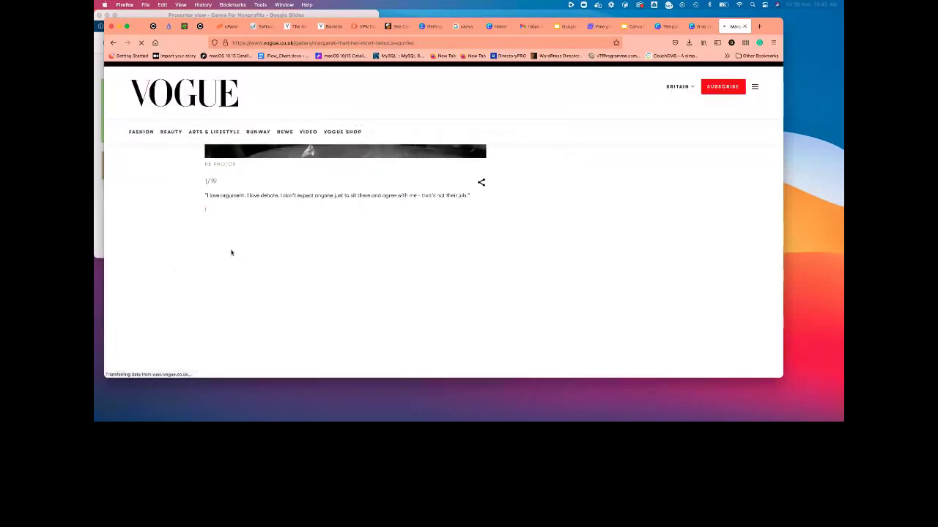
Select the quote under photo 2/19, "Any woman who understands the problems of running a home…", without its photo caption for copying
{"action": "scroll", "coordinate": [231, 253], "scroll_direction": "down", "scroll_amount": 2}
{"action": "scroll", "coordinate": [231, 253], "scroll_direction": "down", "scroll_amount": 5}
{"action": "scroll", "coordinate": [227, 257], "scroll_direction": "down", "scroll_amount": 1}
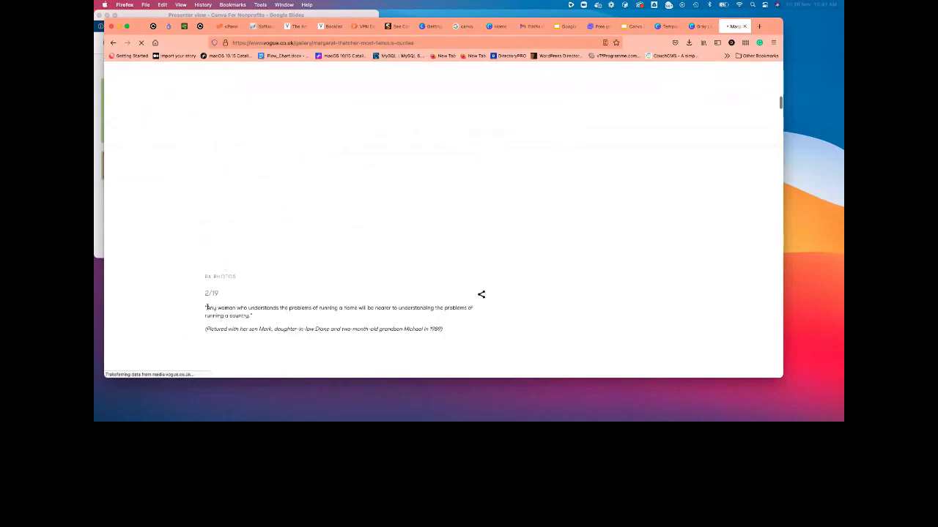
{"action": "left_click_drag", "start_coordinate": [207, 308], "coordinate": [278, 321]}
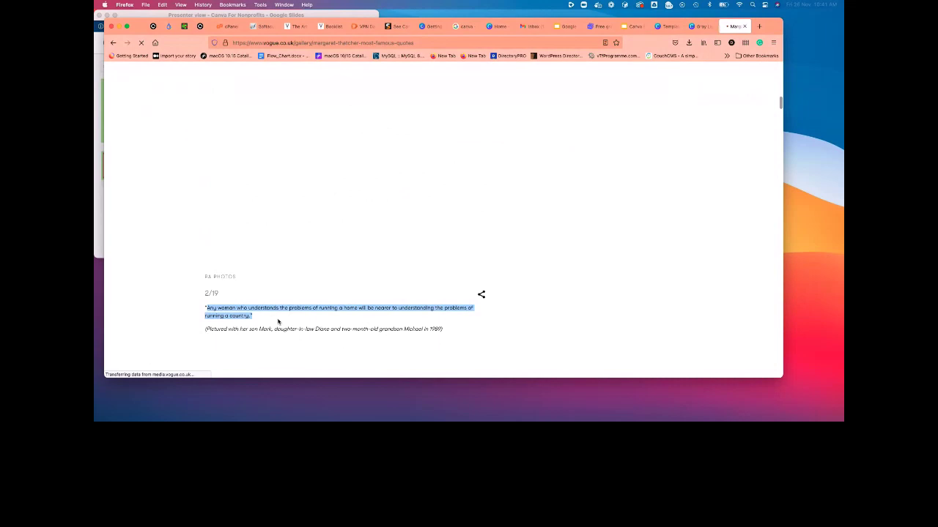
In the Canva design, replace the boxed quote with the copied "Any woman who understands…" text and the author's name with "Margaret T."
{"action": "key", "text": "ctrl+shift+Tab"}
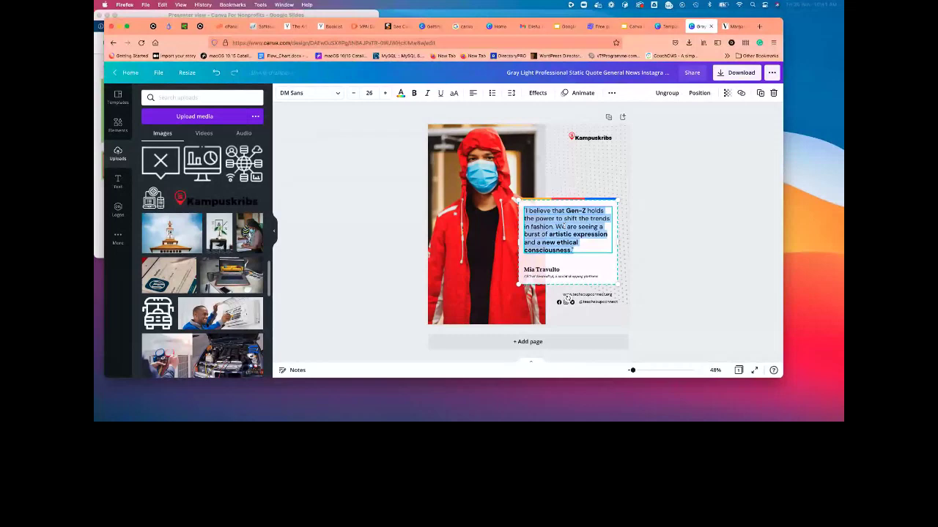
{"action": "key", "text": "BackSpace"}
{"action": "left_click", "coordinate": [568, 235]}
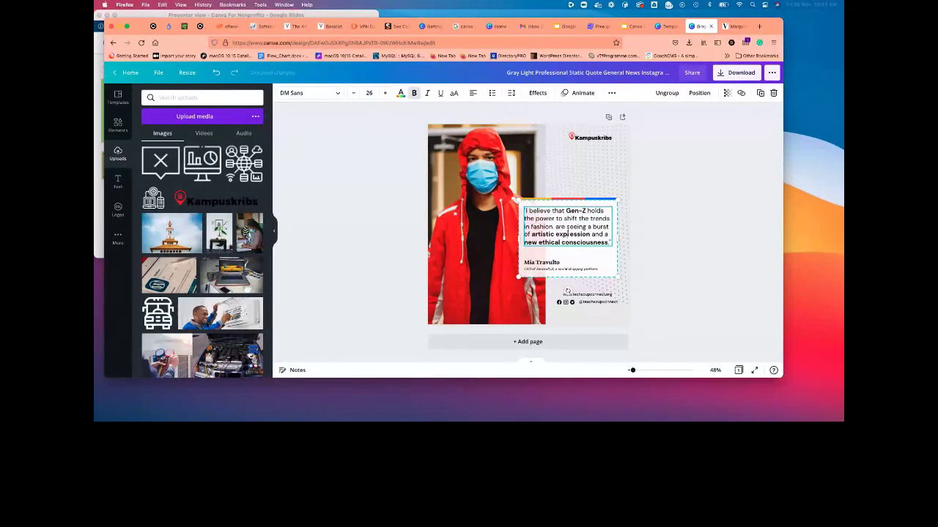
{"action": "key", "text": "super+a"}
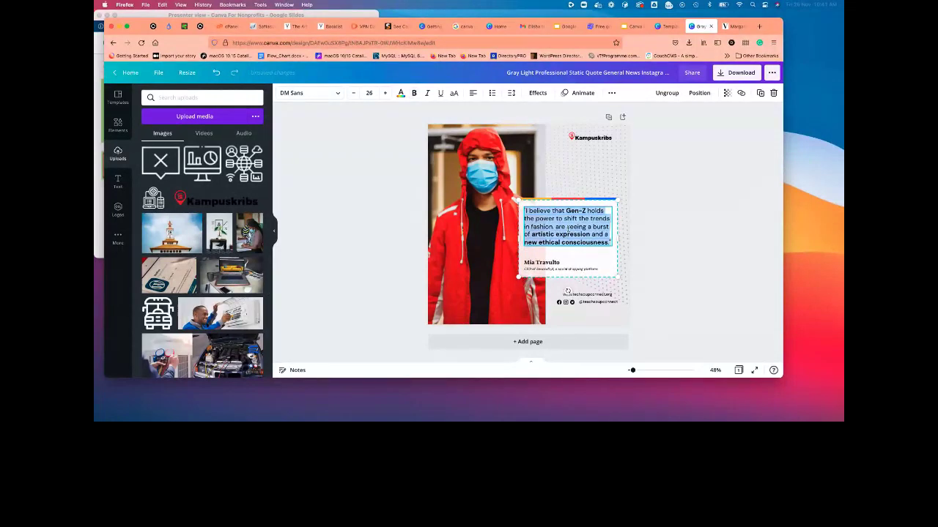
{"action": "left_click", "coordinate": [568, 227]}
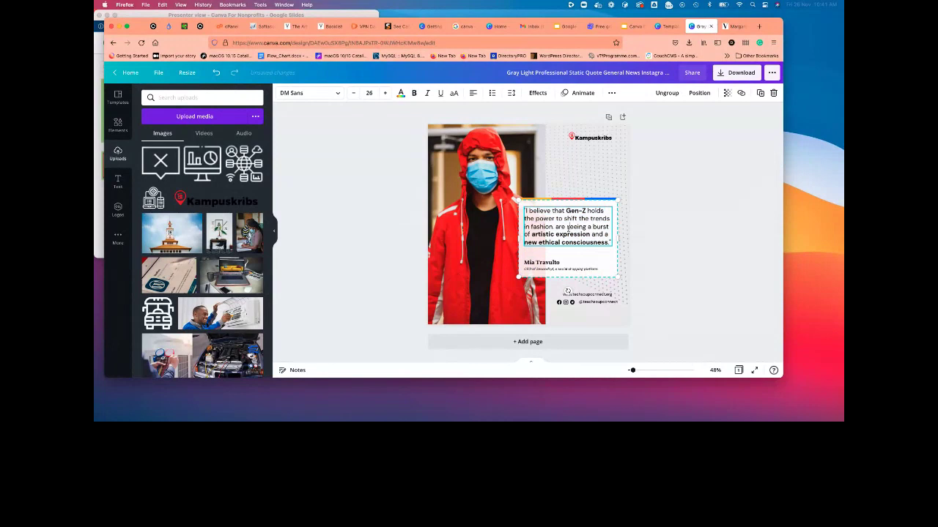
{"action": "key", "text": "super+a"}
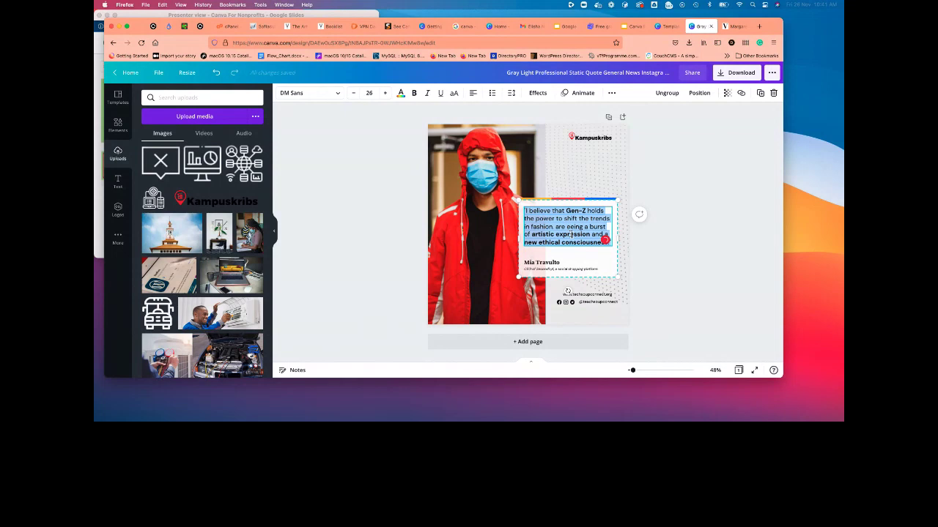
{"action": "left_click", "coordinate": [538, 211]}
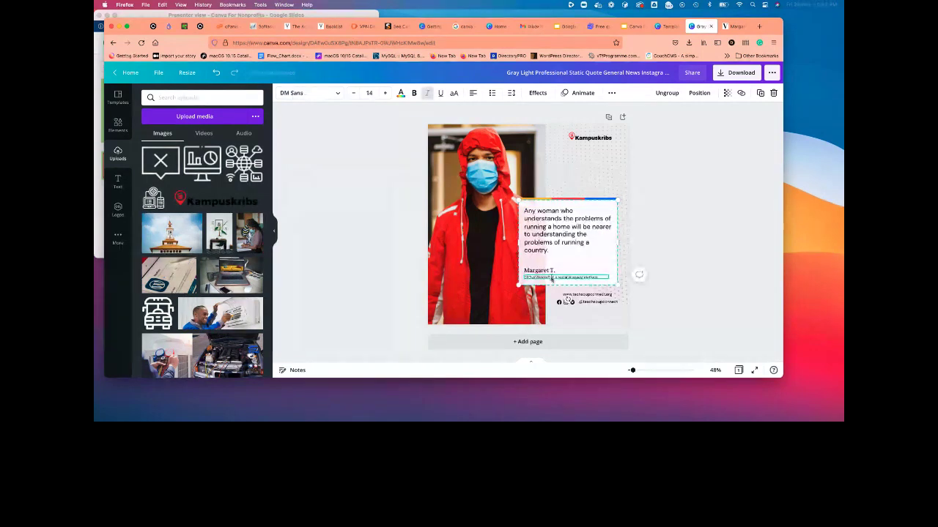
{"action": "key", "text": "super+i"}
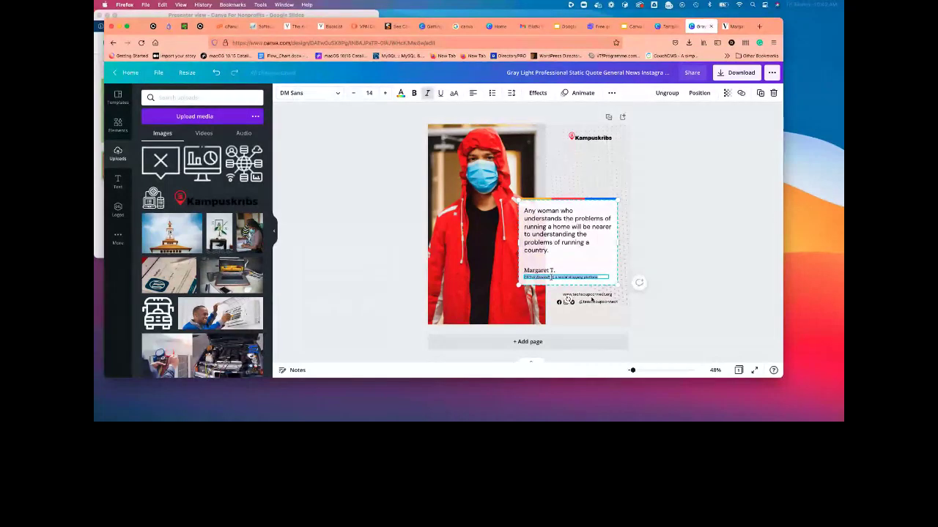
{"action": "left_click", "coordinate": [593, 299]}
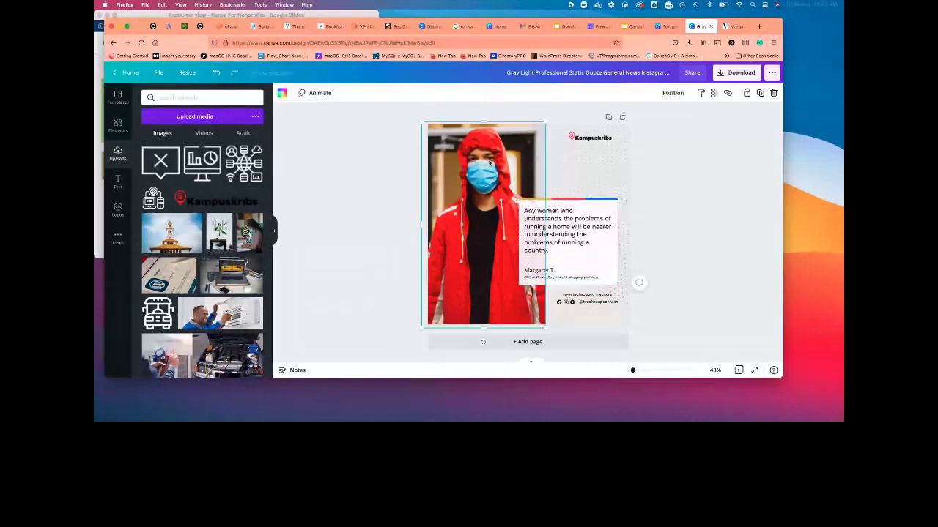
Try filling the photo area with the dark red photo color and undo the change
{"action": "left_click", "coordinate": [570, 200]}
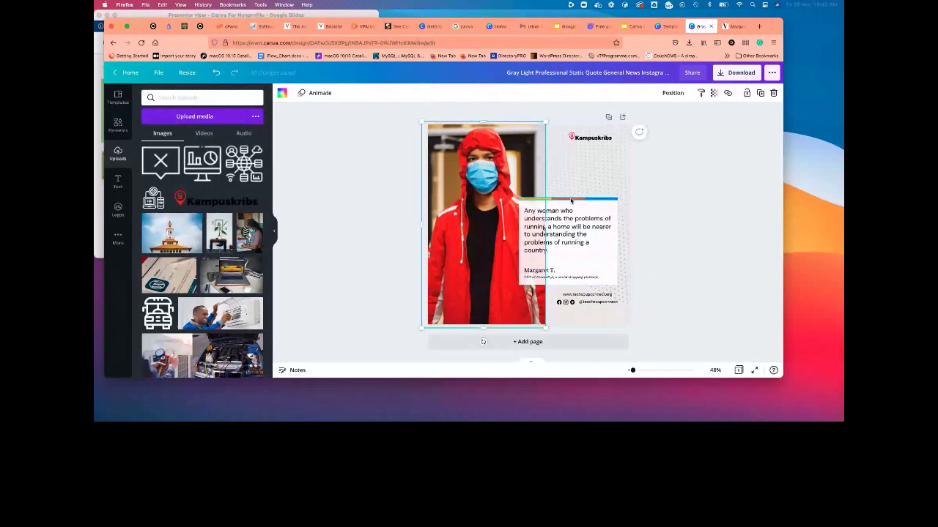
{"action": "left_click", "coordinate": [281, 94]}
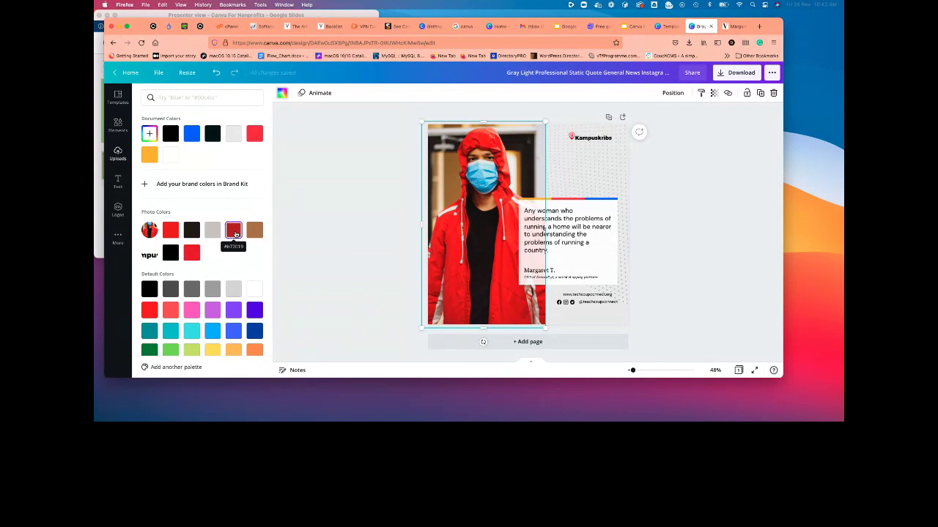
{"action": "left_click", "coordinate": [233, 231]}
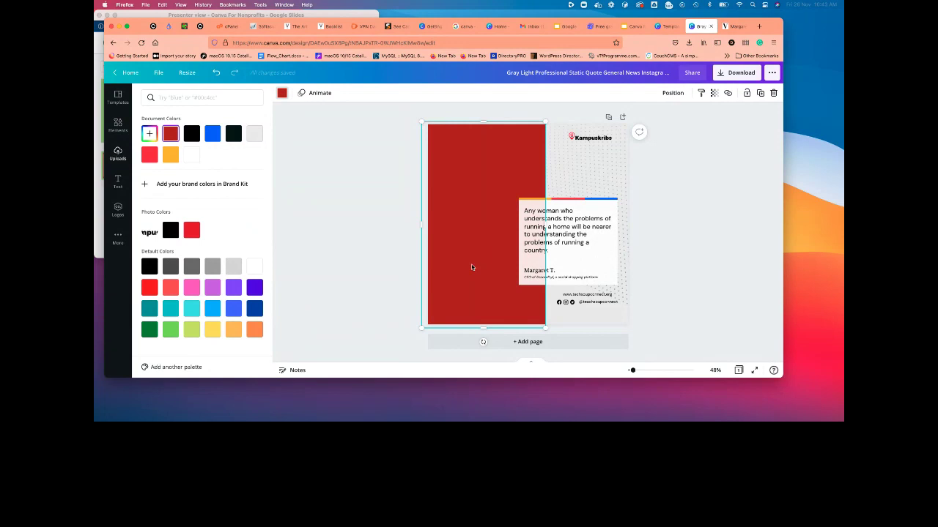
{"action": "key", "text": "super+z"}
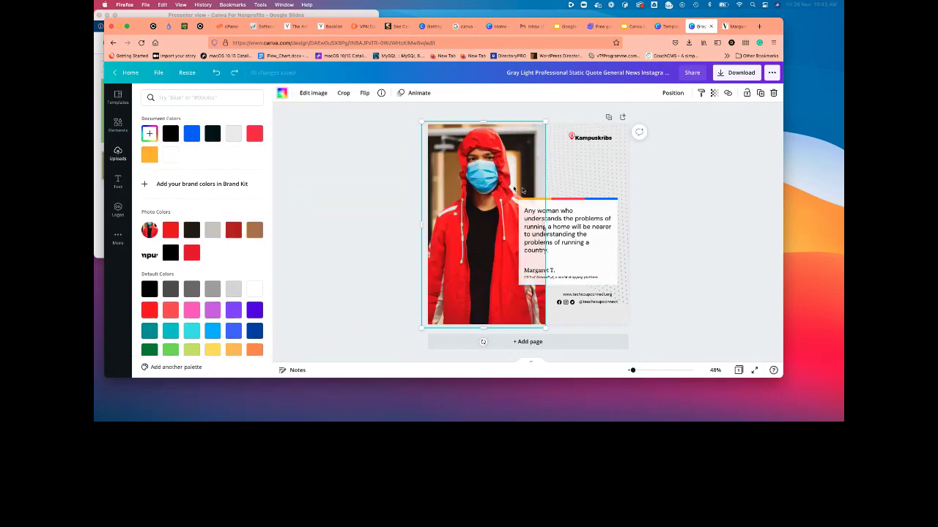
{"action": "key", "text": "Escape"}
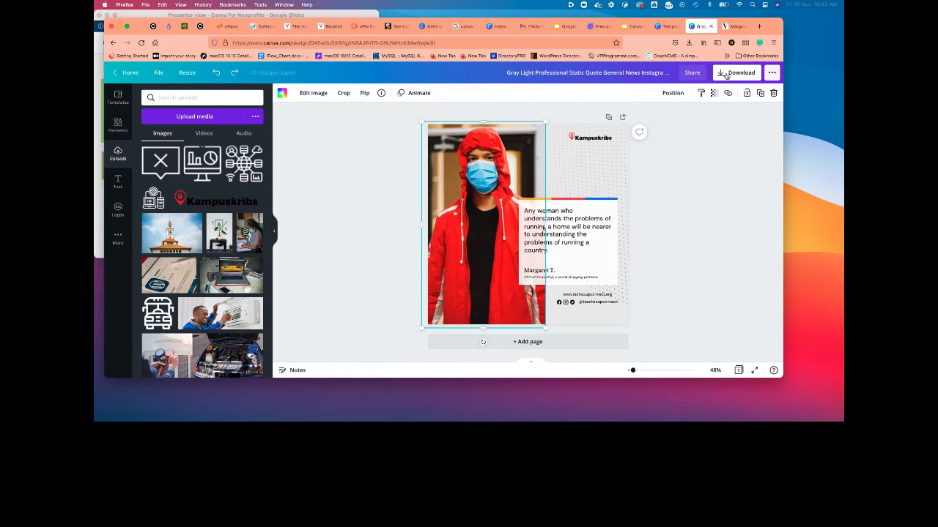
Review the file types available for downloading the design and close the download settings
{"action": "left_click", "coordinate": [726, 76]}
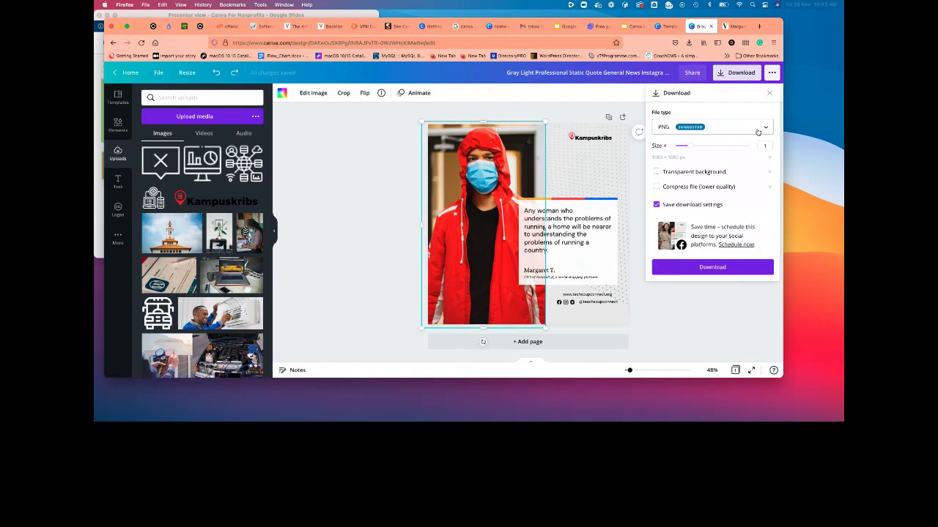
{"action": "left_click", "coordinate": [759, 132]}
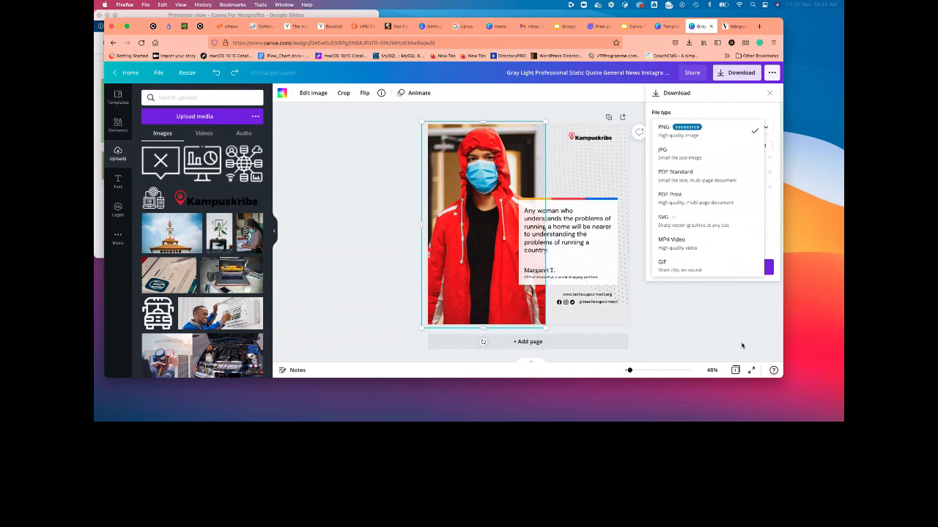
{"action": "left_click", "coordinate": [742, 345]}
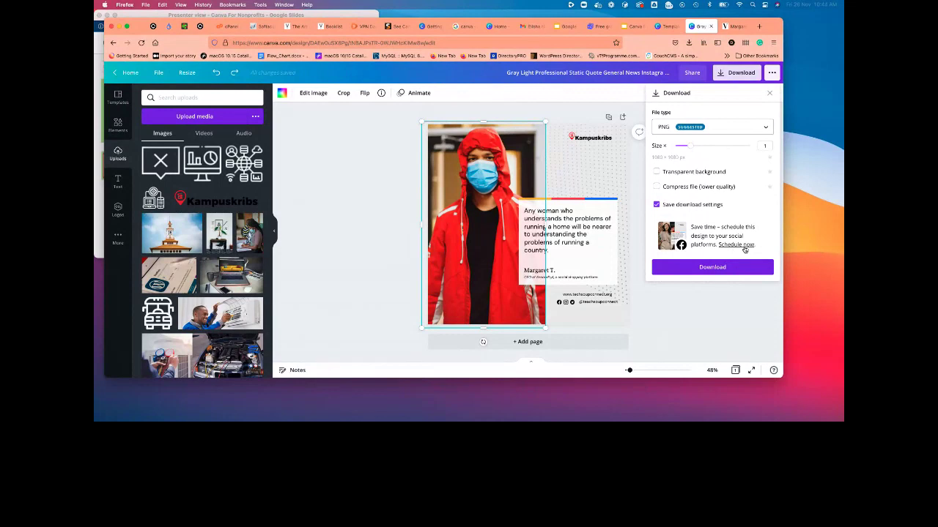
{"action": "left_click", "coordinate": [767, 94]}
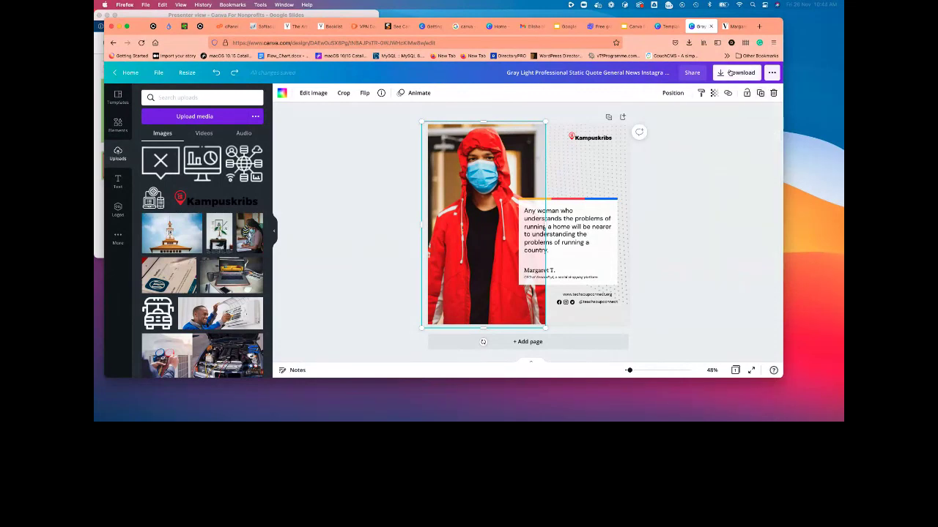
Download the design as a PNG and save it as "techsoup connect design" in the bedeston SMM November 2021 folder
{"action": "left_click", "coordinate": [730, 73]}
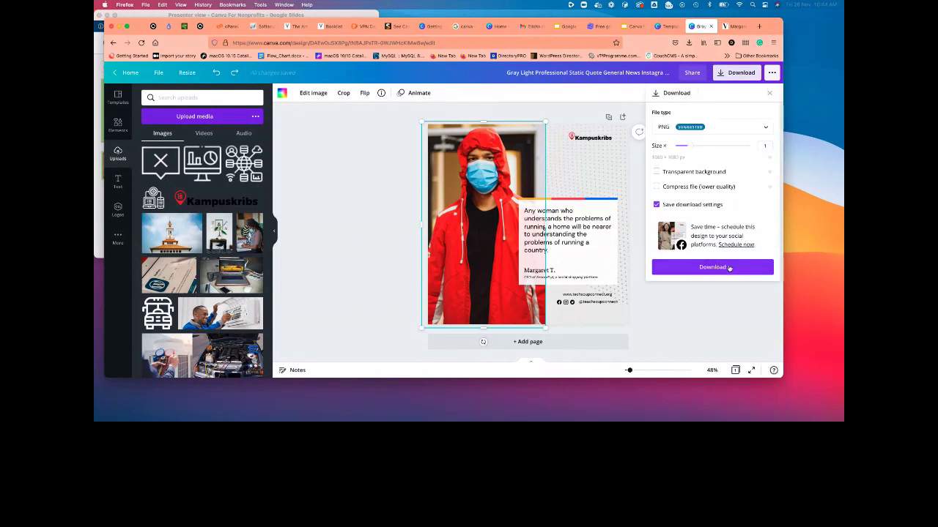
{"action": "left_click", "coordinate": [729, 268]}
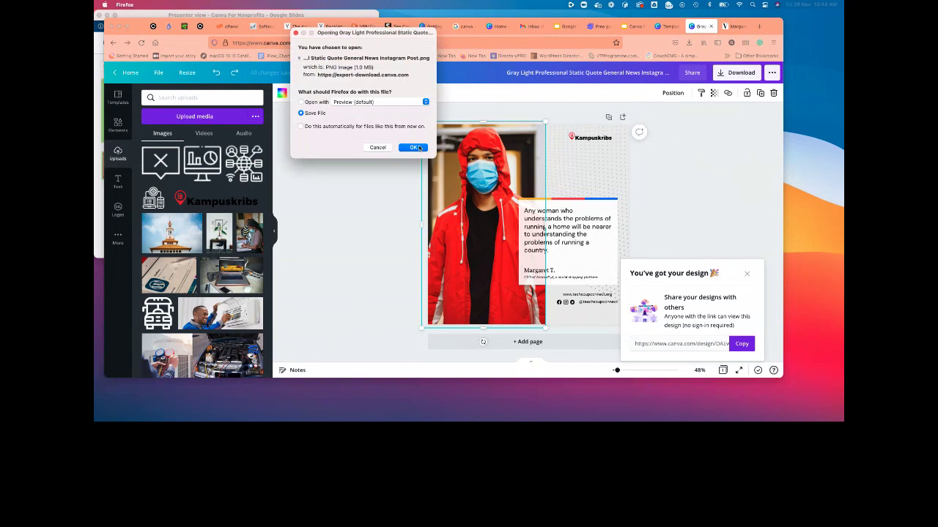
{"action": "left_click", "coordinate": [414, 148]}
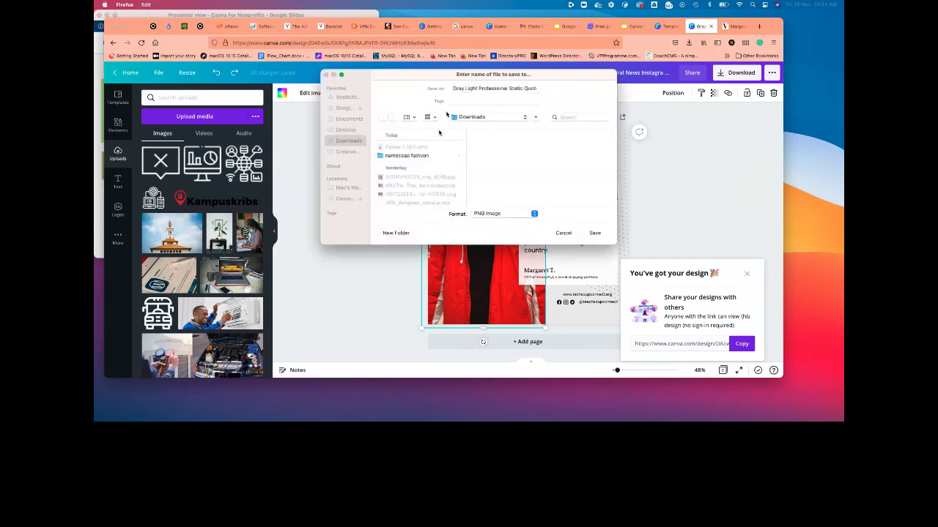
{"action": "triple_click", "coordinate": [466, 88]}
{"action": "type", "text": "tech"}
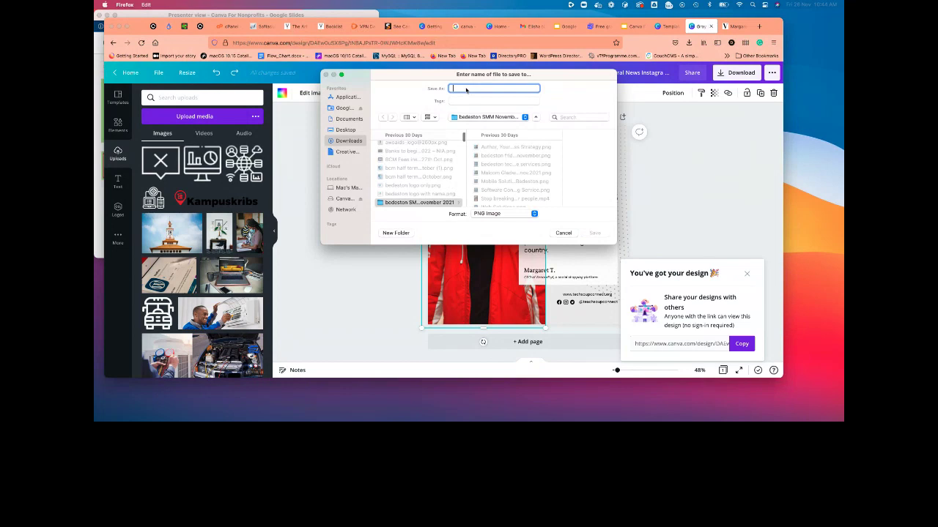
{"action": "type", "text": "sup connec"}
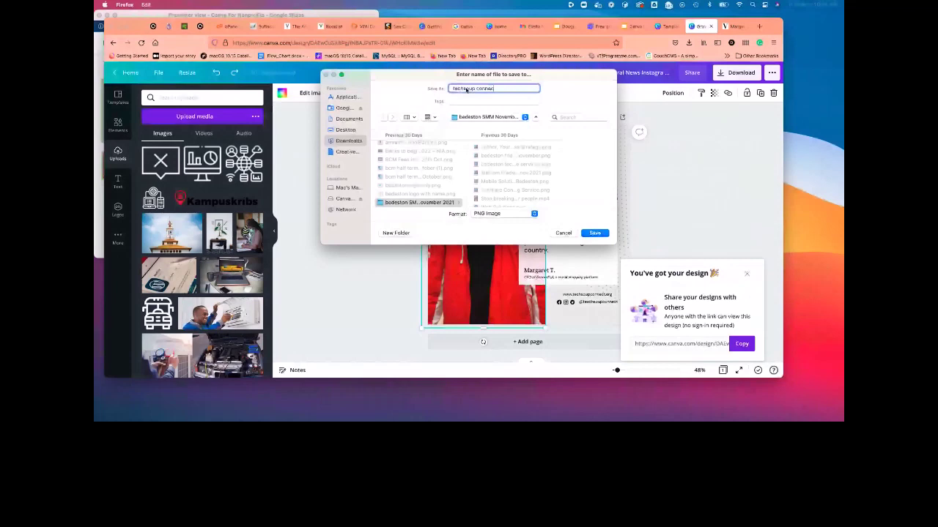
{"action": "key", "text": "Escape"}
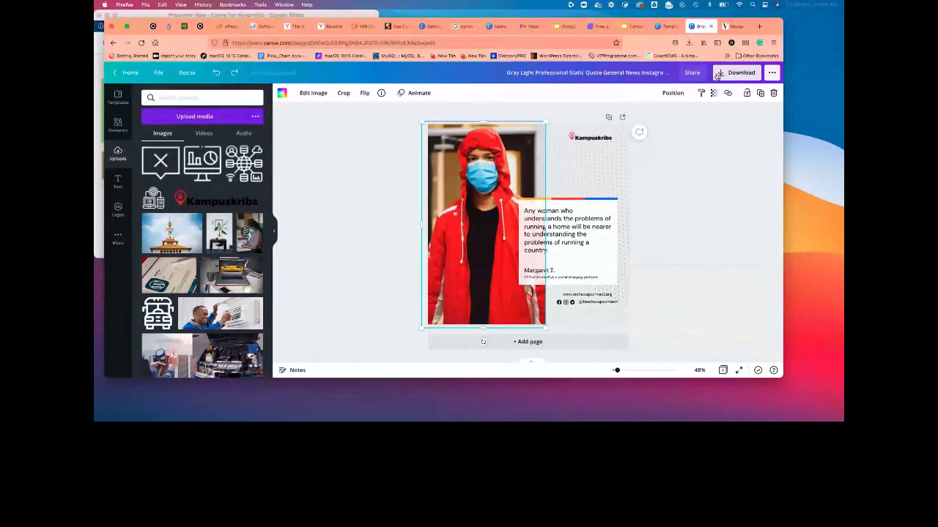
Show the downloaded techsoup connect design.png in its Finder folder, check its preview and close the folder window
{"action": "left_click", "coordinate": [717, 75]}
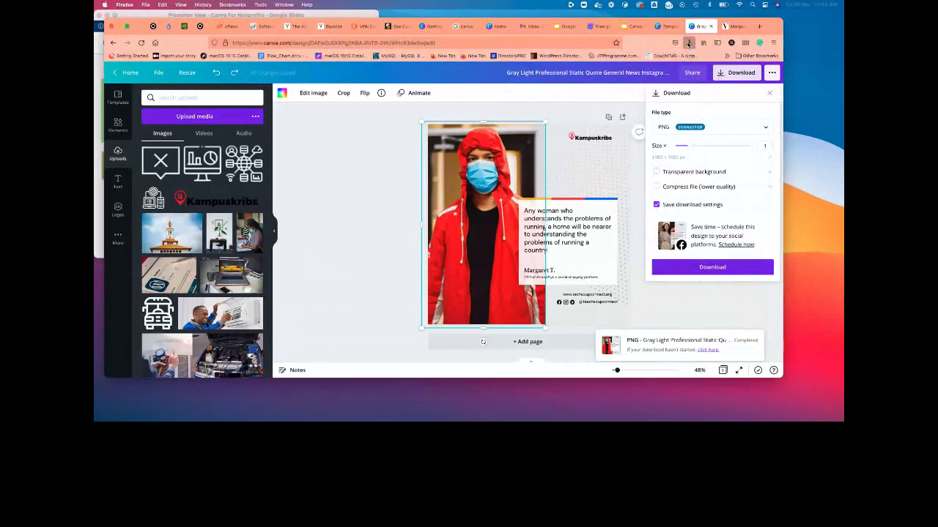
{"action": "left_click", "coordinate": [688, 43]}
{"action": "left_click", "coordinate": [684, 66]}
{"action": "left_click", "coordinate": [119, 407]}
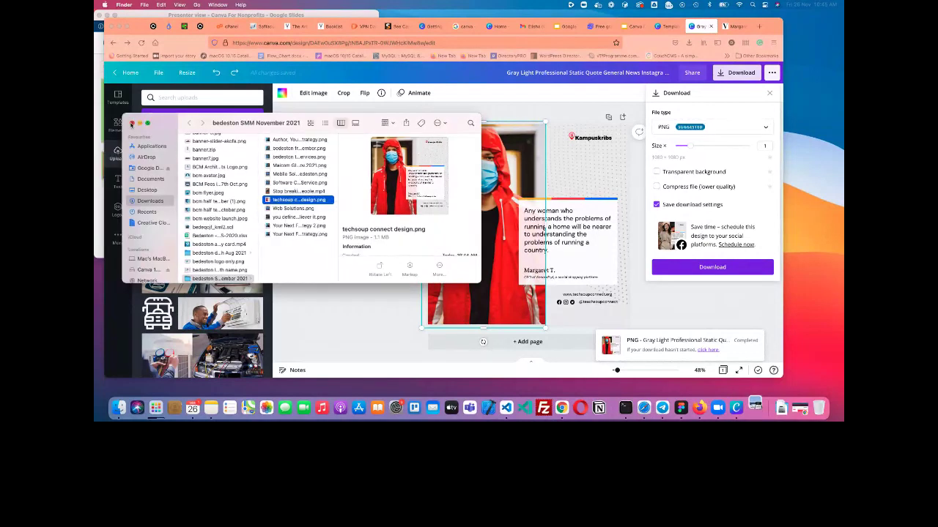
{"action": "left_click", "coordinate": [104, 120]}
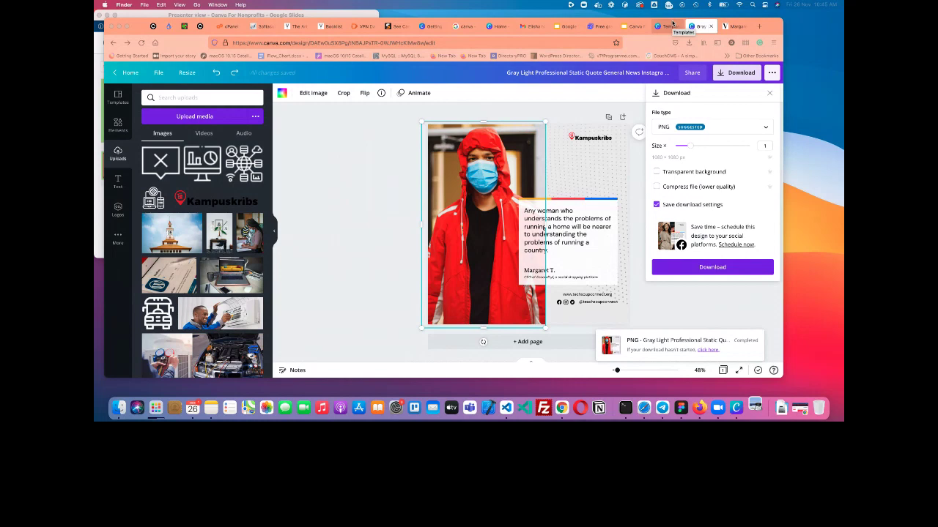
Examine the element categories available for the blank Instagram post, from lines, shapes and graphics to audio, charts, frames and grids
{"action": "left_click", "coordinate": [672, 25]}
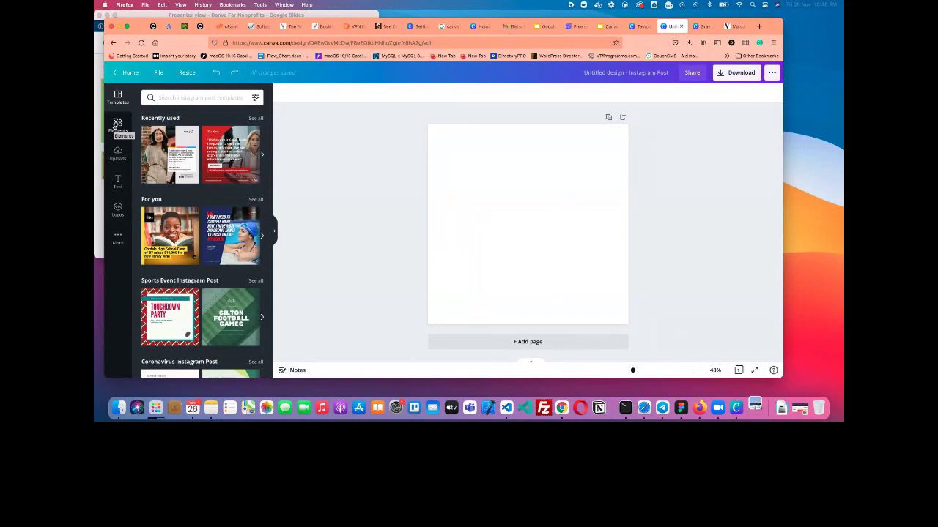
{"action": "left_click", "coordinate": [116, 126]}
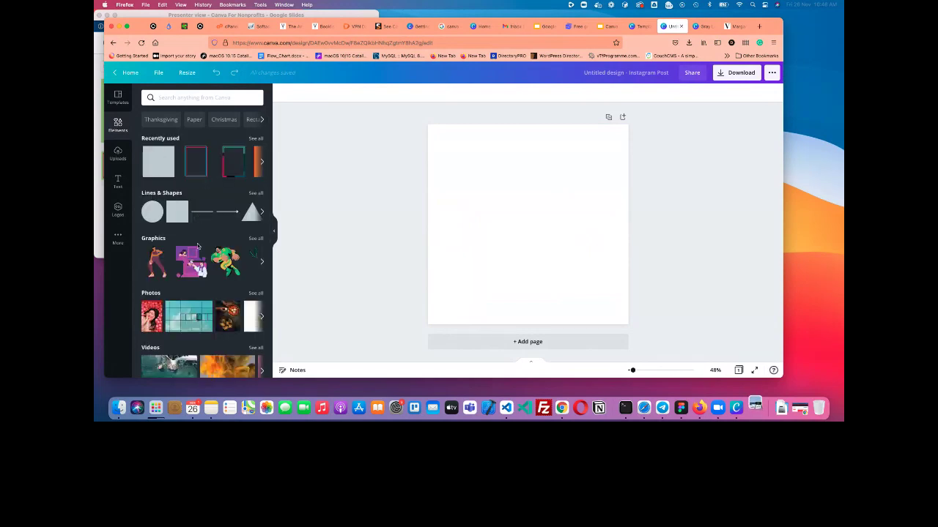
{"action": "scroll", "coordinate": [197, 247], "scroll_direction": "down", "scroll_amount": 2}
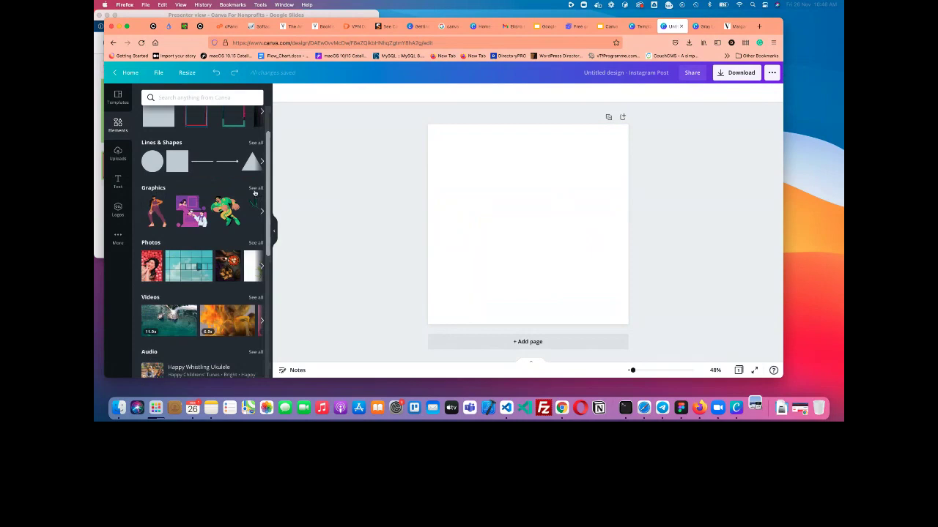
{"action": "scroll", "coordinate": [226, 254], "scroll_direction": "down", "scroll_amount": 1}
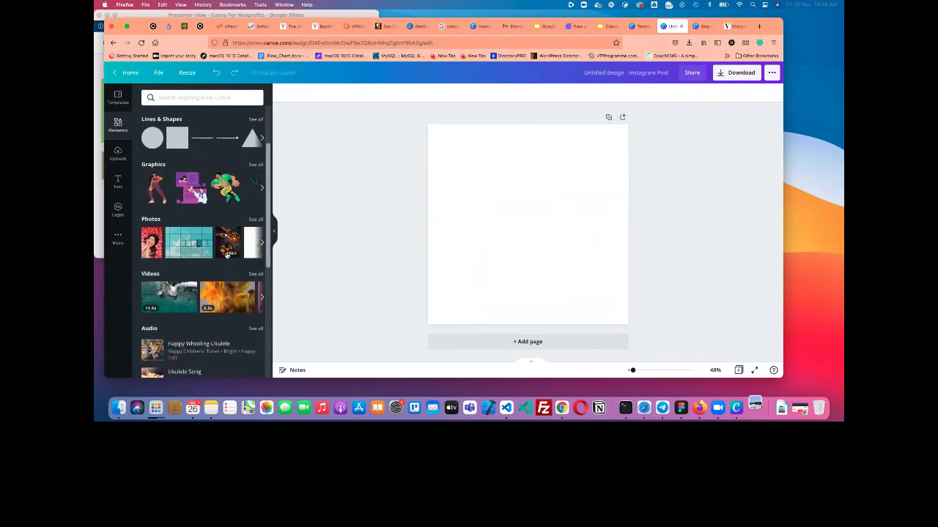
{"action": "scroll", "coordinate": [227, 255], "scroll_direction": "down", "scroll_amount": 1}
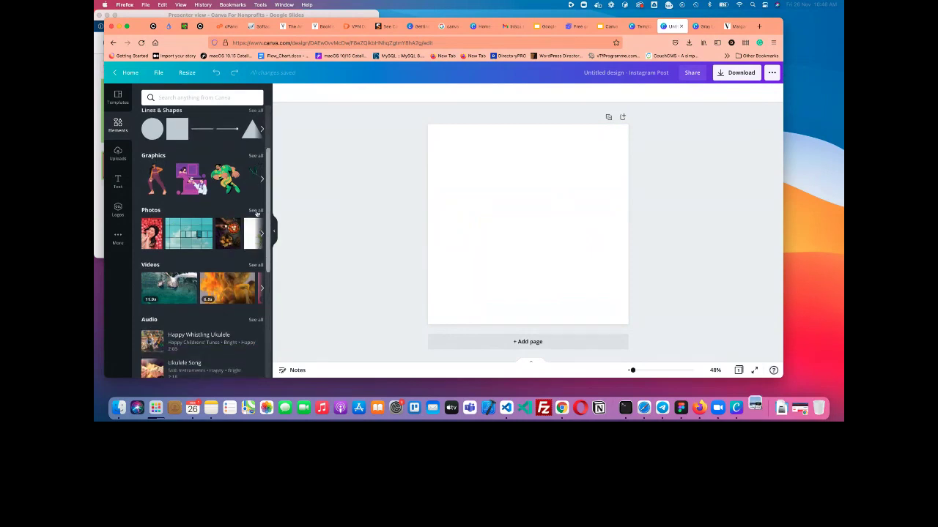
{"action": "scroll", "coordinate": [242, 227], "scroll_direction": "down", "scroll_amount": 2}
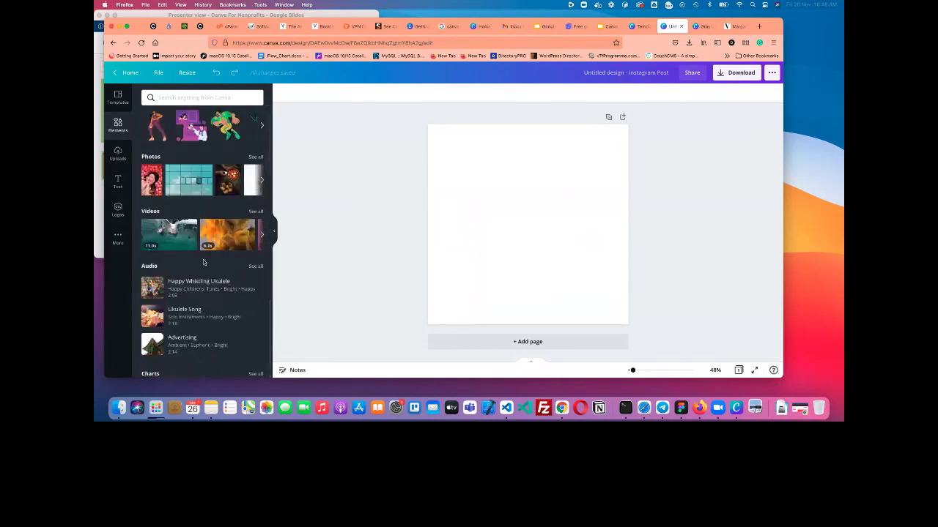
{"action": "scroll", "coordinate": [204, 262], "scroll_direction": "down", "scroll_amount": 1}
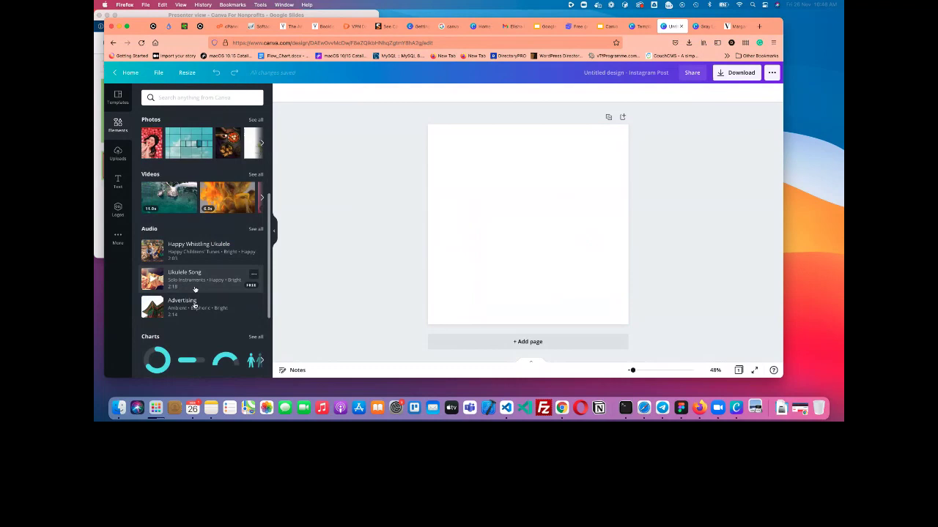
{"action": "scroll", "coordinate": [225, 323], "scroll_direction": "down", "scroll_amount": 1}
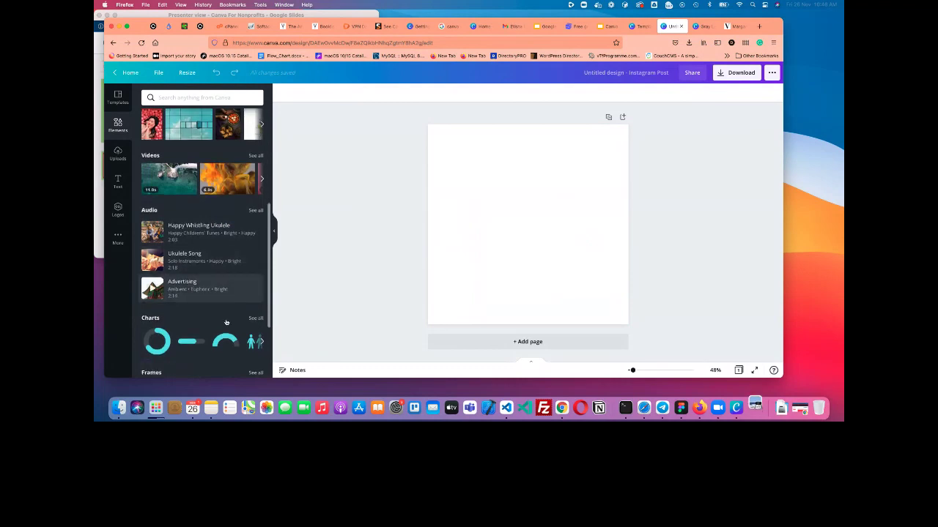
{"action": "scroll", "coordinate": [226, 323], "scroll_direction": "down", "scroll_amount": 3}
{"action": "scroll", "coordinate": [225, 323], "scroll_direction": "up", "scroll_amount": 2}
{"action": "scroll", "coordinate": [225, 323], "scroll_direction": "down", "scroll_amount": 3}
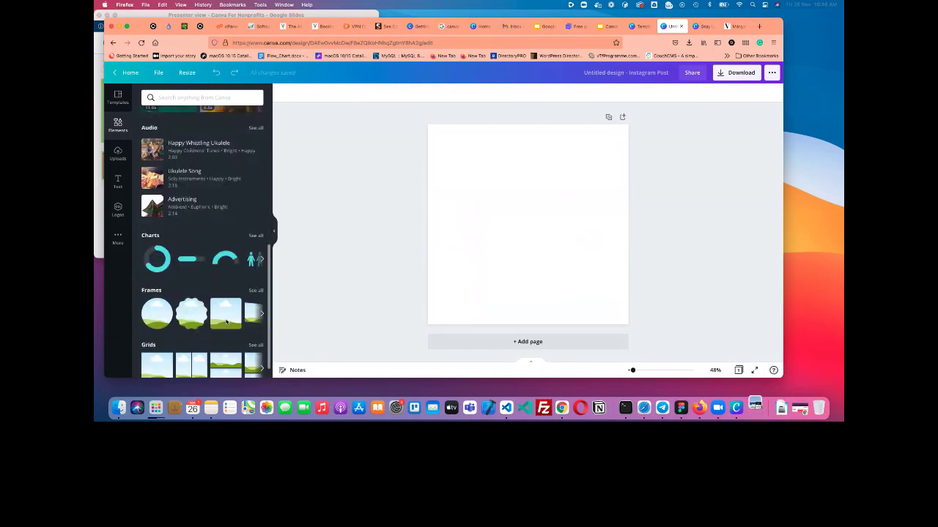
{"action": "scroll", "coordinate": [226, 323], "scroll_direction": "up", "scroll_amount": 5}
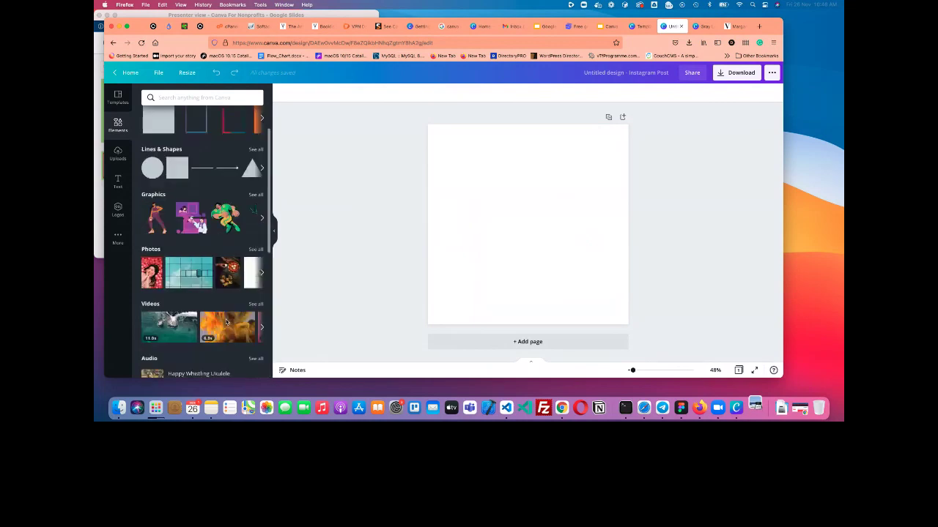
{"action": "scroll", "coordinate": [226, 323], "scroll_direction": "up", "scroll_amount": 2}
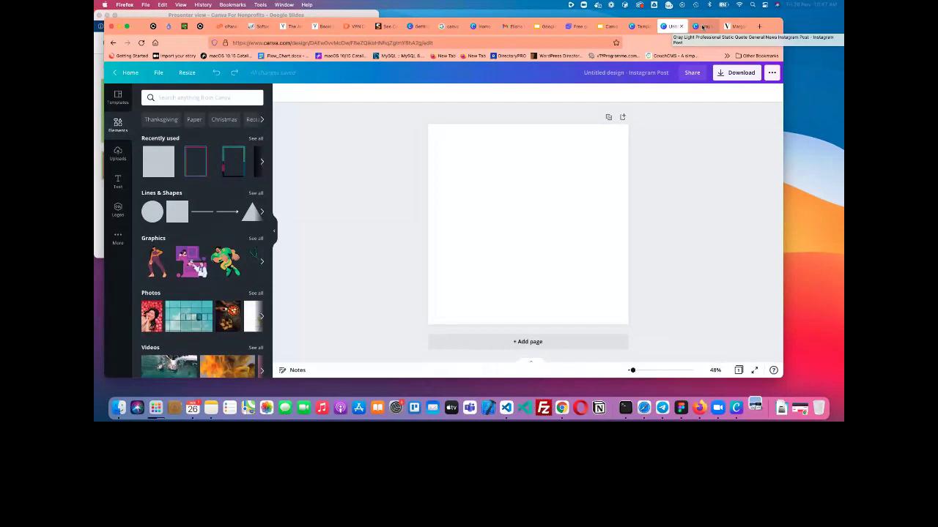
Browse the Instagram post templates and preview the Blue and Black Dark Professional Static Quote template as a layout reference
{"action": "left_click", "coordinate": [640, 26]}
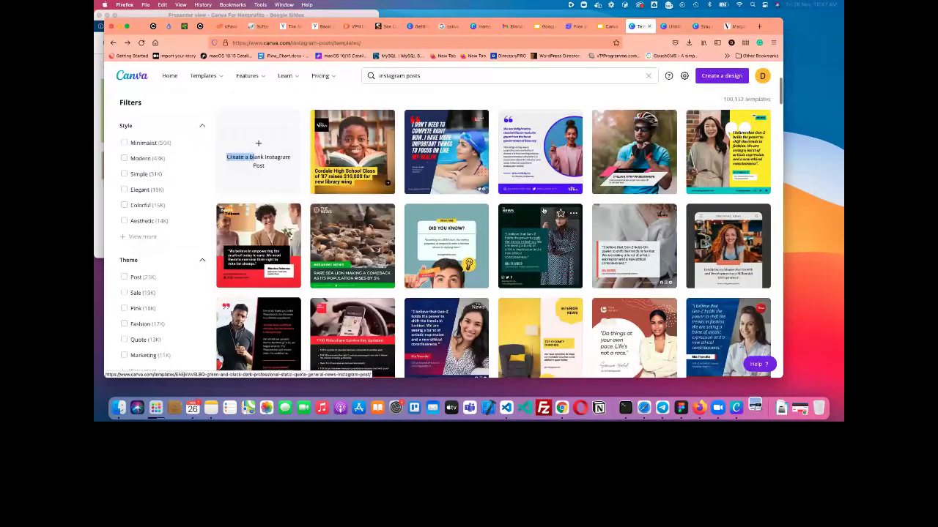
{"action": "scroll", "coordinate": [544, 211], "scroll_direction": "down", "scroll_amount": 1}
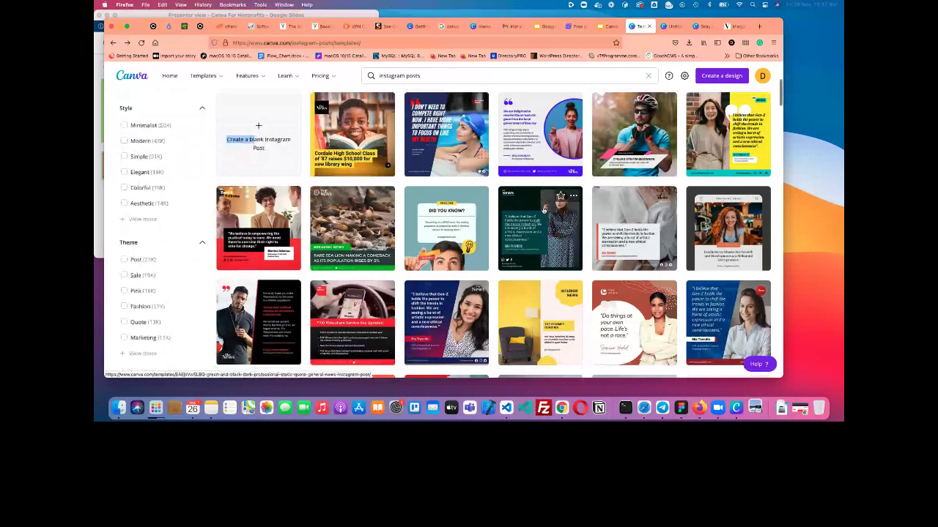
{"action": "scroll", "coordinate": [544, 211], "scroll_direction": "down", "scroll_amount": 5}
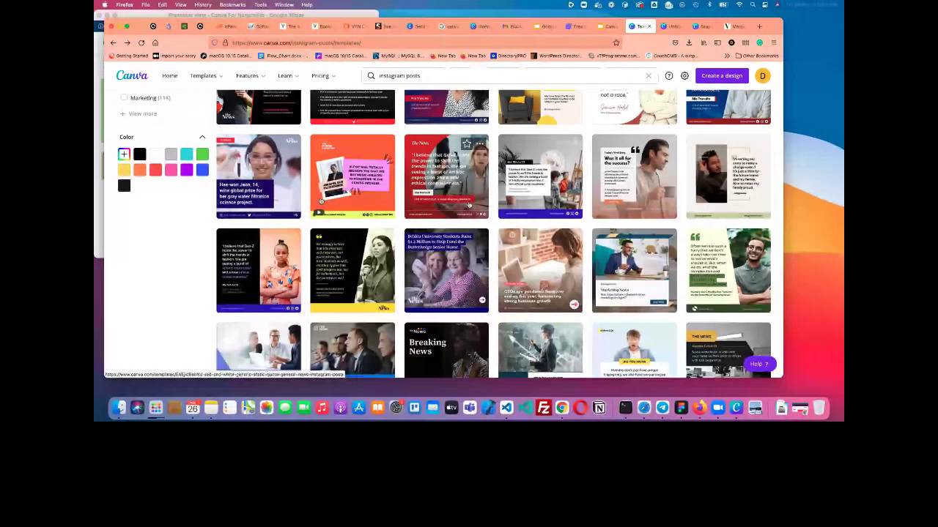
{"action": "left_click", "coordinate": [270, 273]}
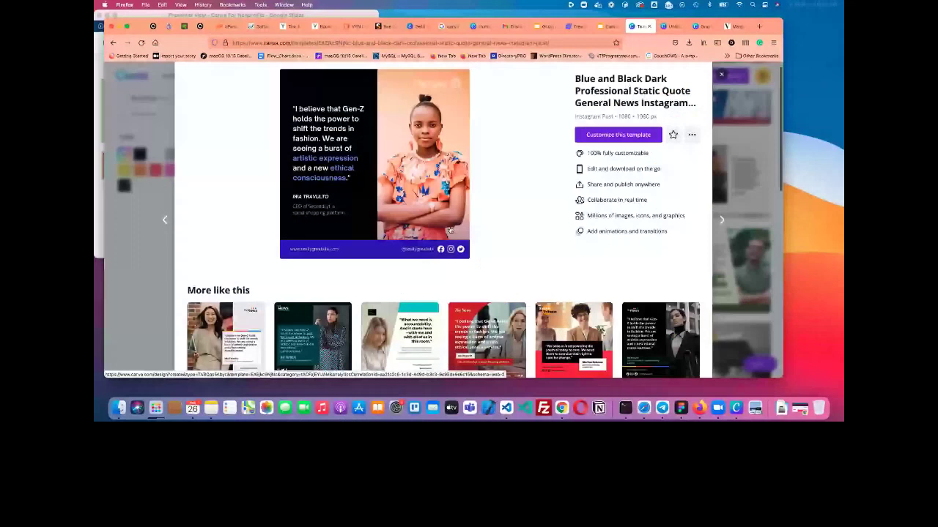
{"action": "scroll", "coordinate": [450, 230], "scroll_direction": "up", "scroll_amount": 1}
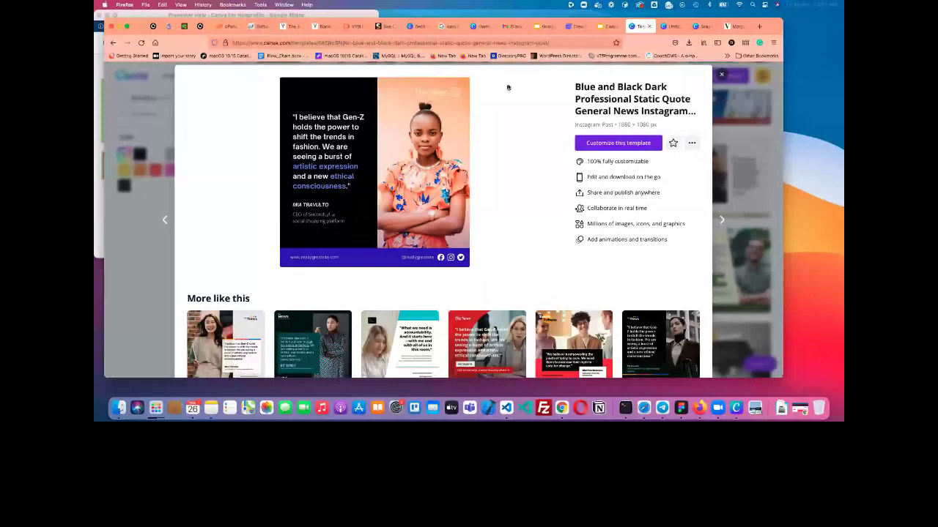
Add gray squares to the blank post and shape them into a bottom strip and a block filling the left half above it
{"action": "key", "text": "ctrl+Tab"}
{"action": "left_click", "coordinate": [161, 161]}
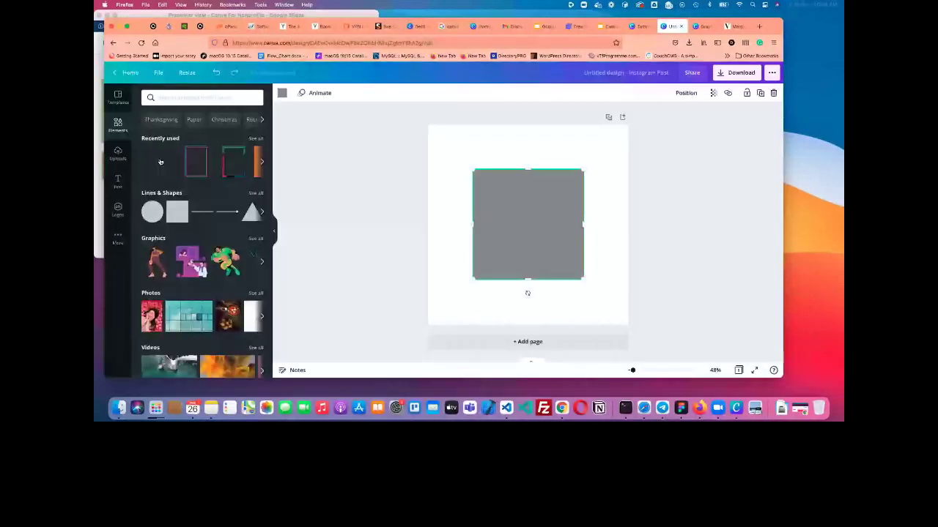
{"action": "left_click_drag", "start_coordinate": [545, 222], "coordinate": [522, 259]}
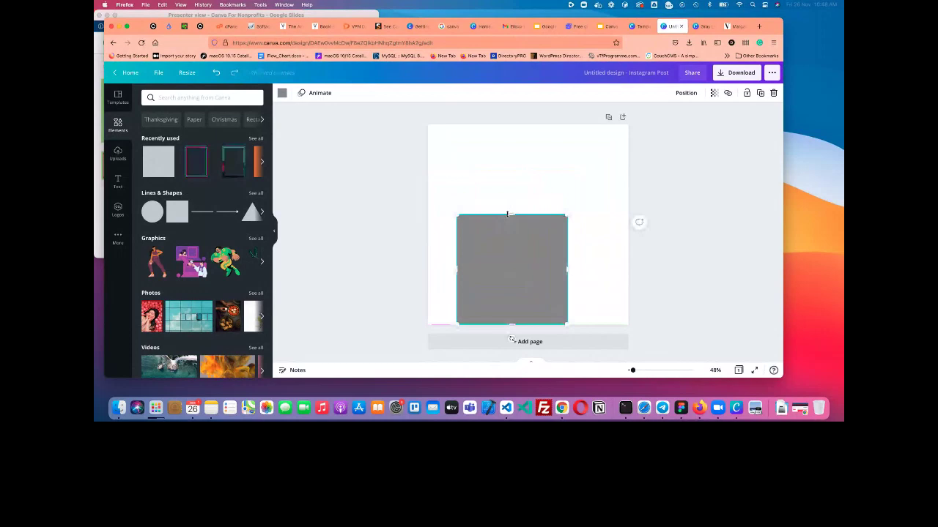
{"action": "left_click_drag", "start_coordinate": [507, 214], "coordinate": [461, 121]}
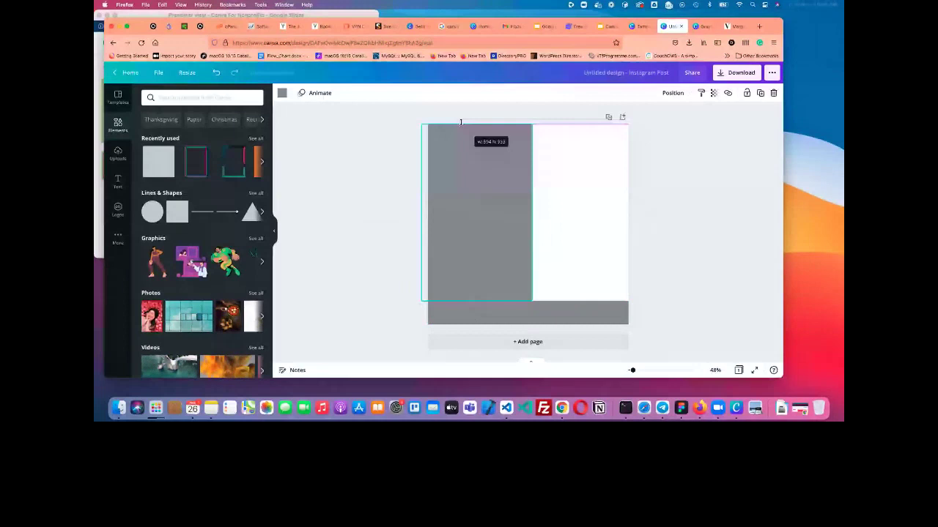
{"action": "left_click_drag", "start_coordinate": [461, 122], "coordinate": [461, 122]}
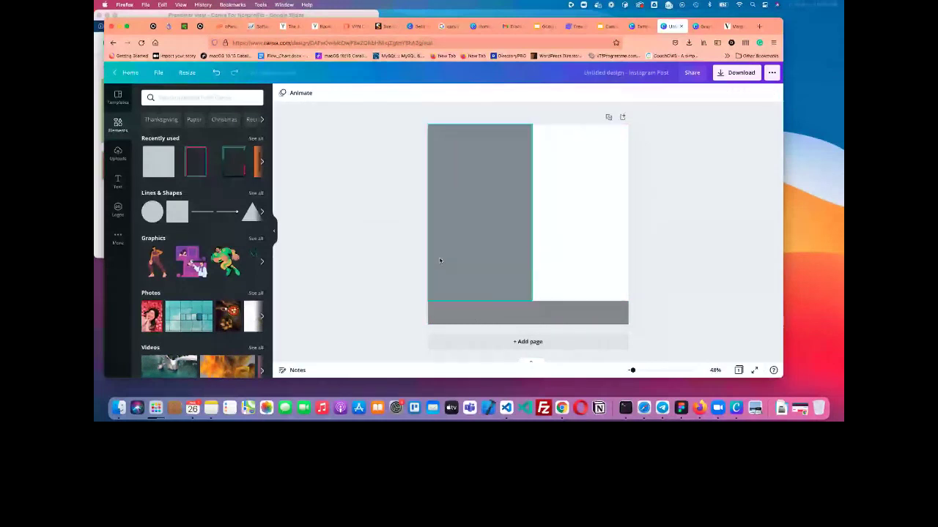
Add another square right of the page centre, place it behind the gray block and color it dark red #790B0B
{"action": "left_click", "coordinate": [158, 162]}
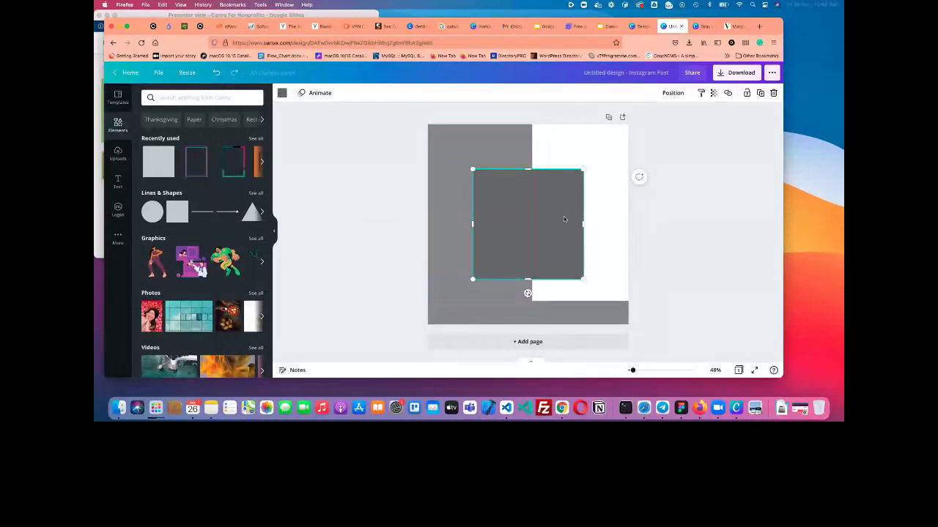
{"action": "left_click_drag", "start_coordinate": [565, 219], "coordinate": [584, 216]}
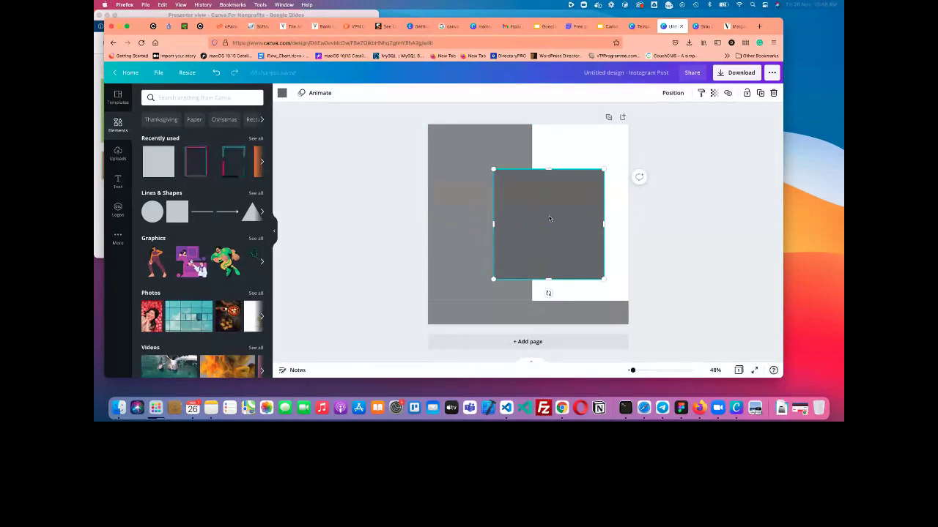
{"action": "right_click", "coordinate": [549, 217]}
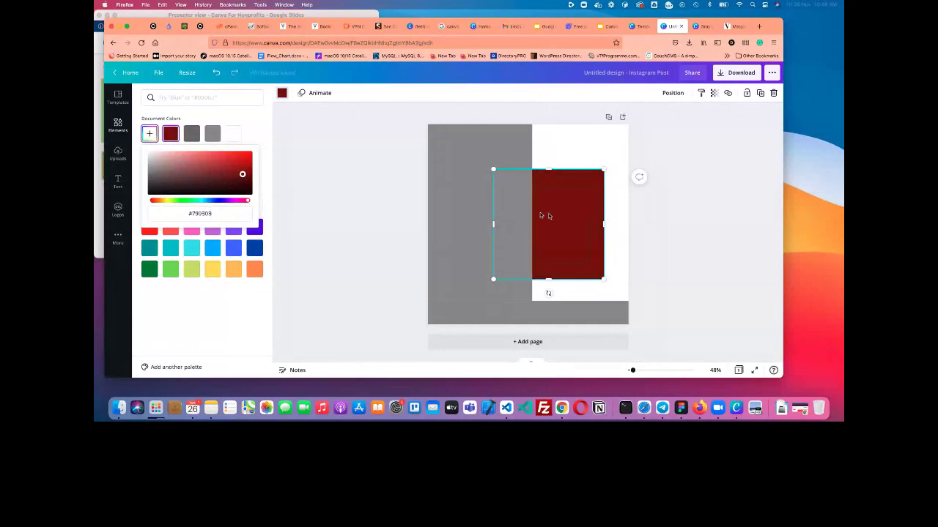
Stretch the dark red square across the page width and down past the bottom strip's upper edge, and send it to the back
{"action": "left_click_drag", "start_coordinate": [604, 223], "coordinate": [641, 219]}
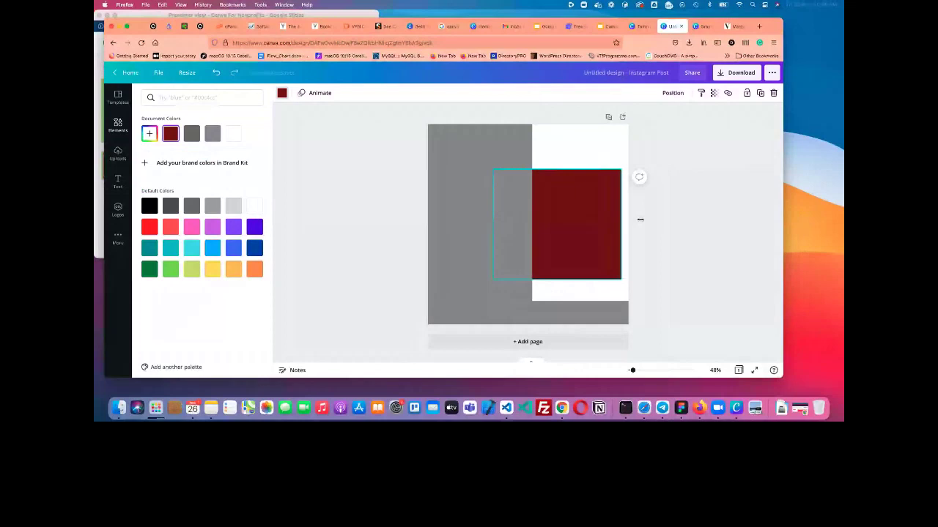
{"action": "left_click_drag", "start_coordinate": [640, 219], "coordinate": [632, 219]}
{"action": "left_click_drag", "start_coordinate": [559, 169], "coordinate": [557, 124]}
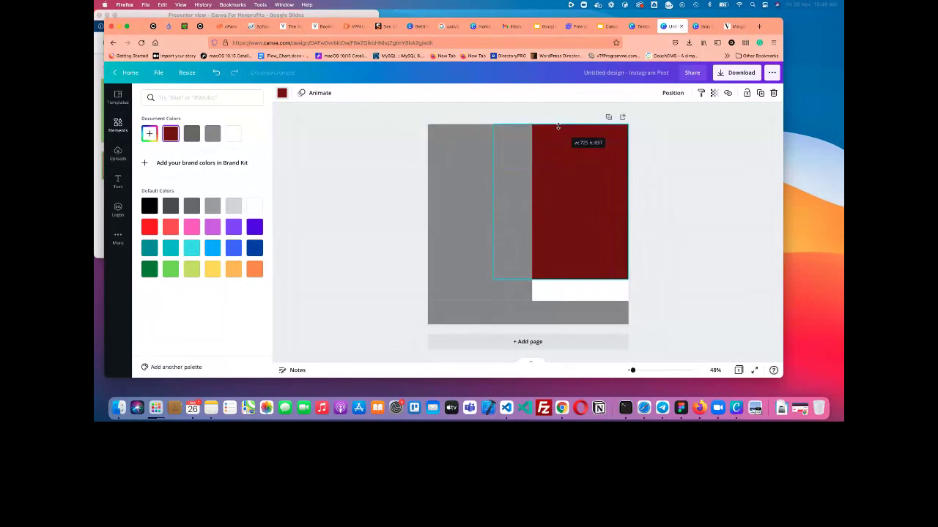
{"action": "left_click_drag", "start_coordinate": [487, 193], "coordinate": [424, 197]}
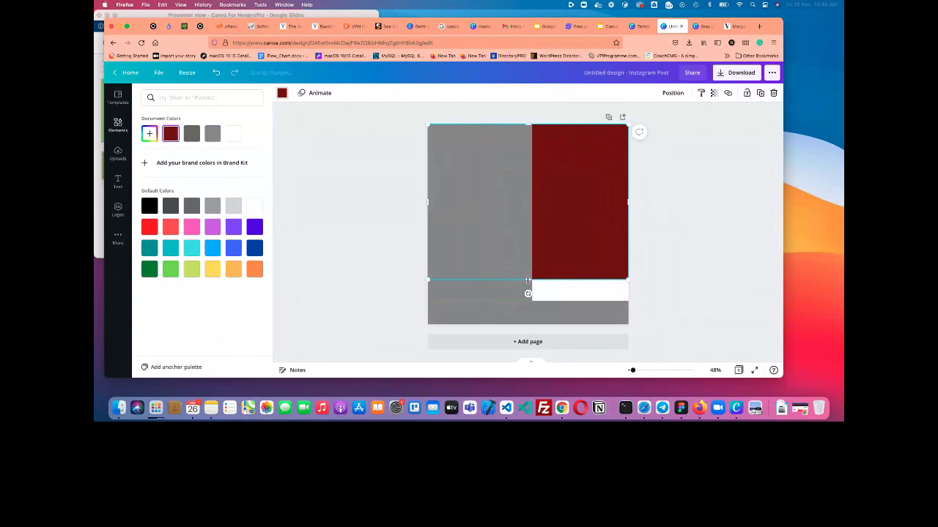
{"action": "left_click_drag", "start_coordinate": [527, 280], "coordinate": [522, 299]}
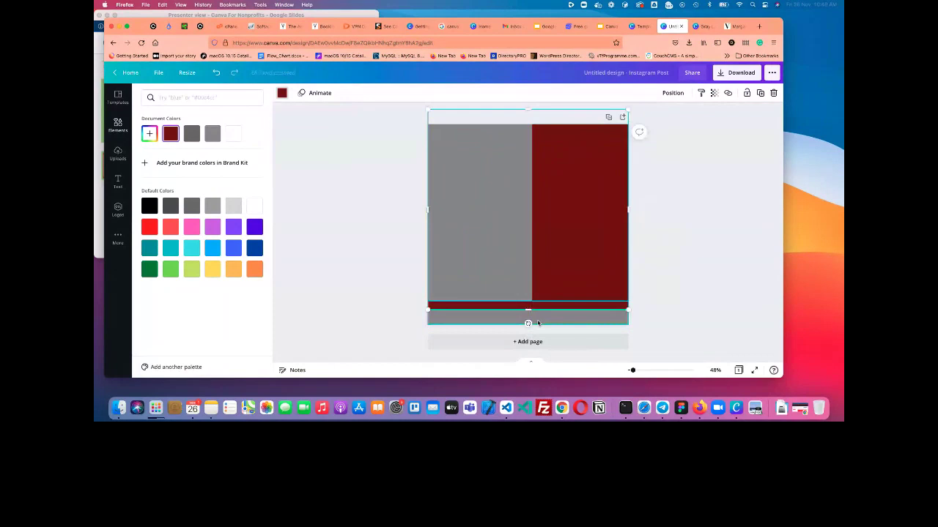
{"action": "right_click", "coordinate": [537, 323]}
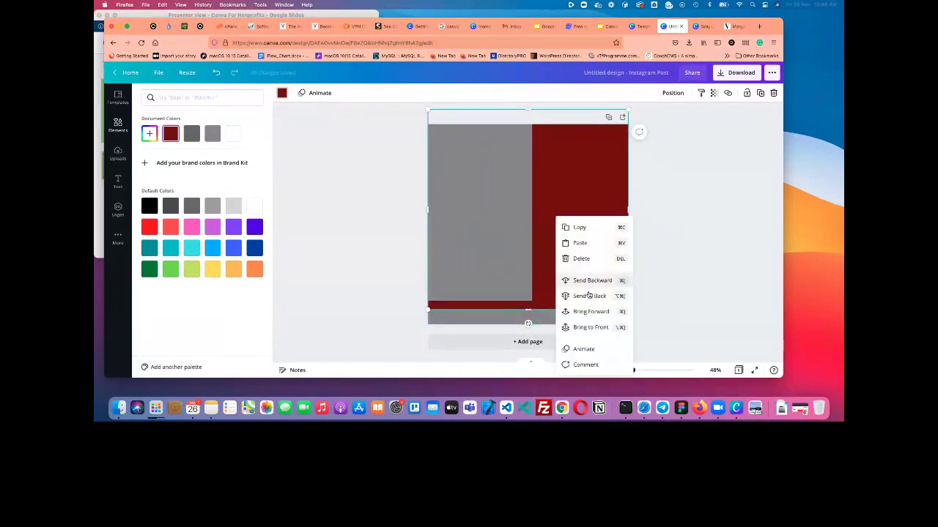
{"action": "left_click", "coordinate": [588, 296]}
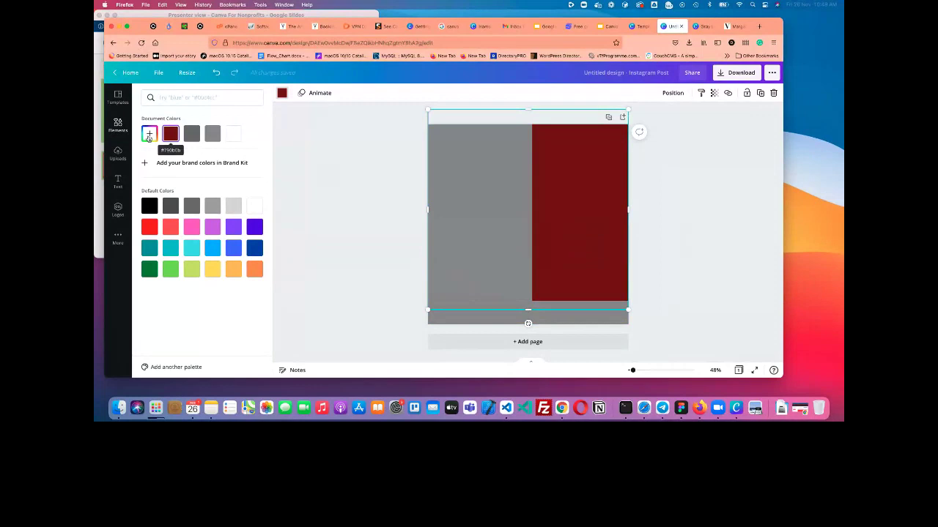
Try filling the dark red rectangle with the default bright blue color and undo the change
{"action": "left_click", "coordinate": [233, 248]}
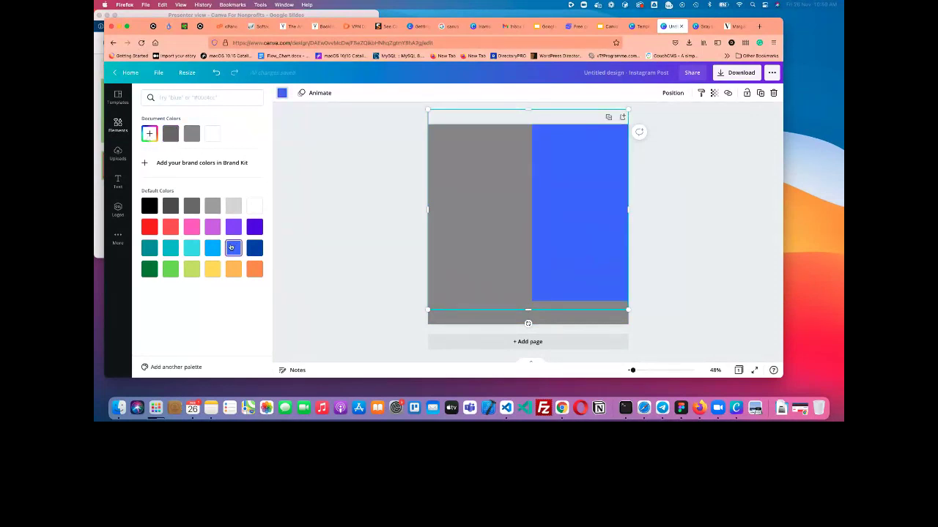
{"action": "key", "text": "super+z"}
{"action": "key", "text": "super+shift+z"}
{"action": "key", "text": "super+z"}
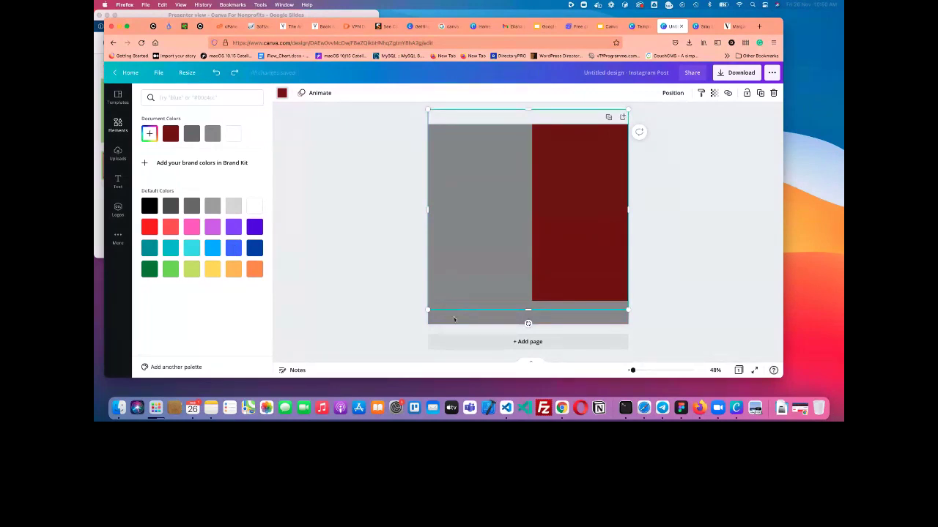
Fill the gray bottom strip with the default bright blue color and select the gray block on the page's left half
{"action": "left_click", "coordinate": [453, 319]}
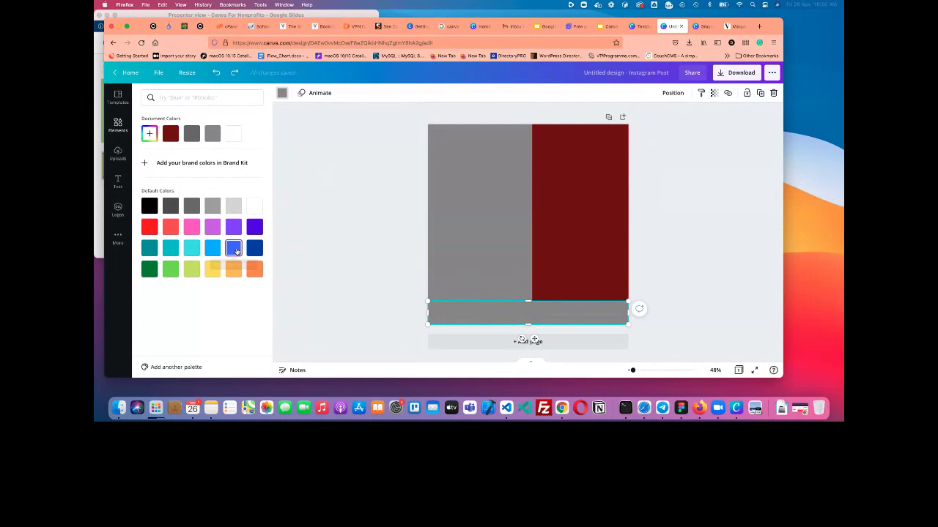
{"action": "left_click", "coordinate": [234, 249]}
{"action": "left_click", "coordinate": [496, 235]}
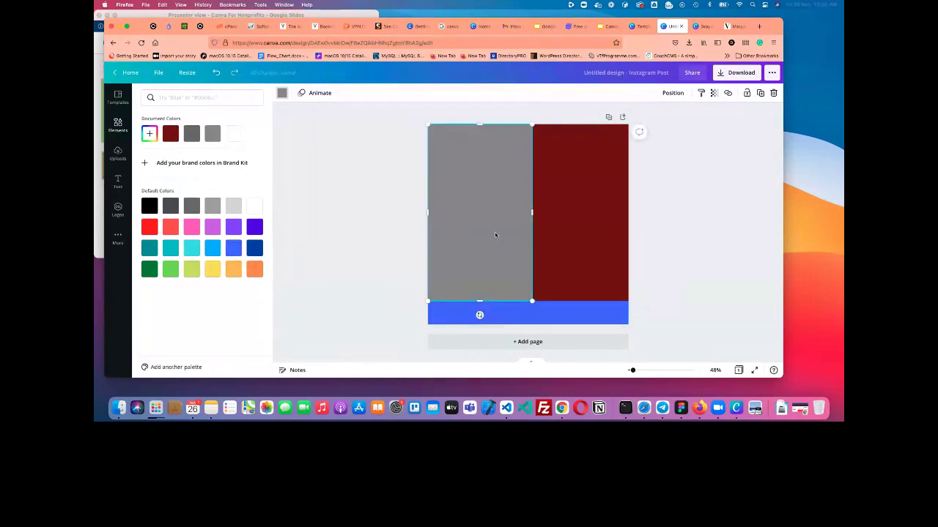
{"action": "left_click", "coordinate": [578, 242]}
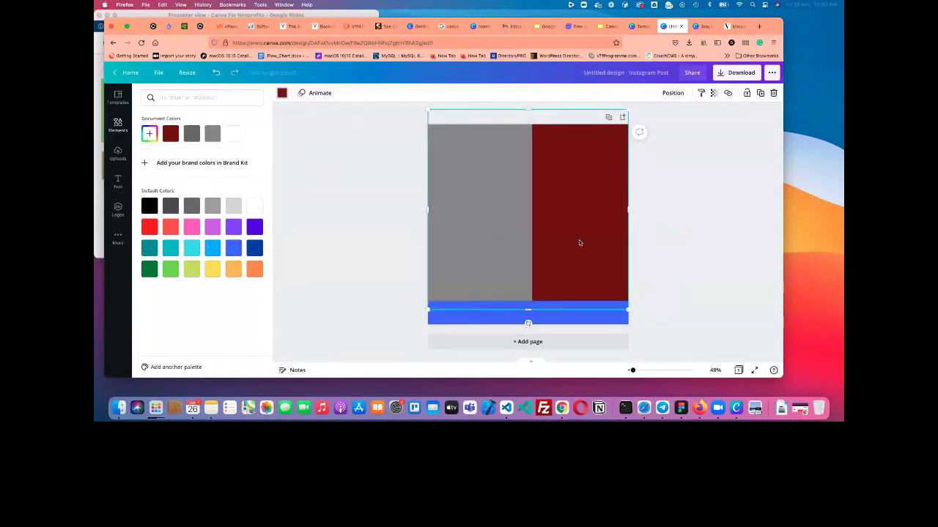
{"action": "left_click", "coordinate": [495, 249]}
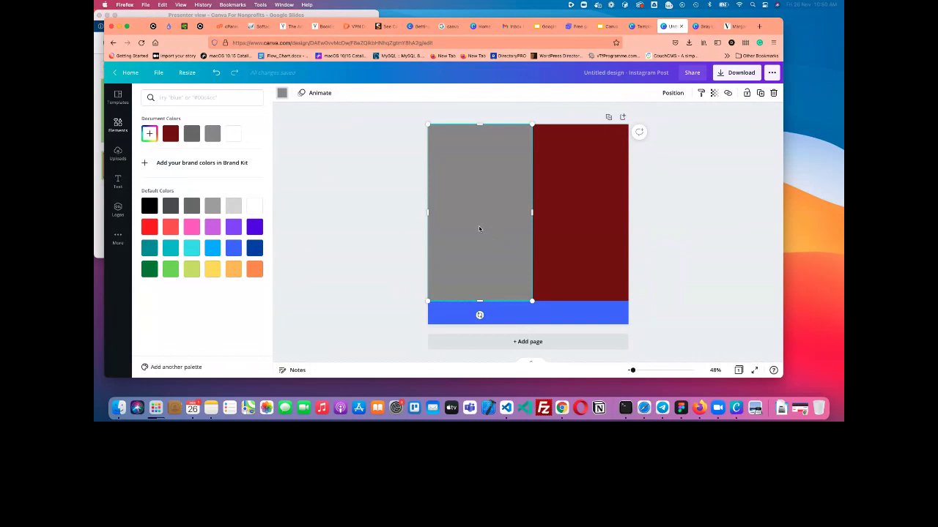
Check the reference quote template again, return to the design and browse the available font combinations
{"action": "key", "text": "ctrl+shift+Tab"}
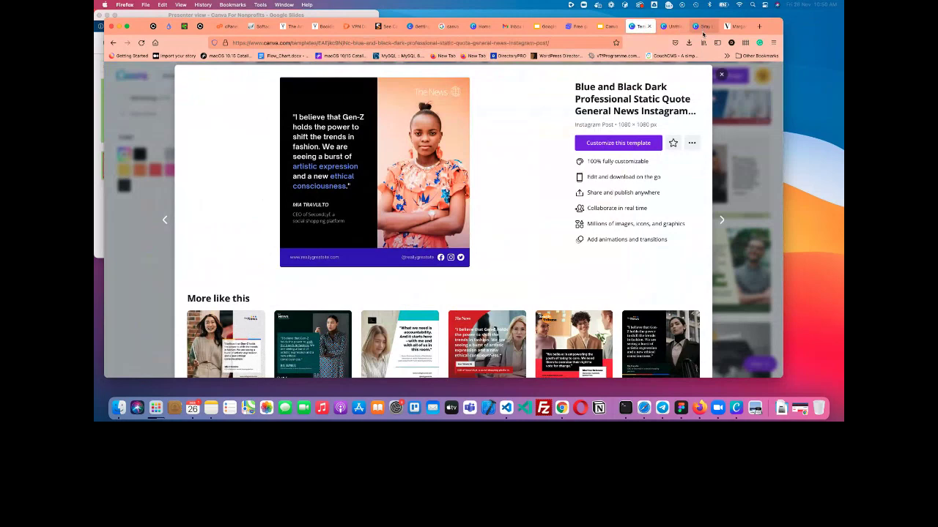
{"action": "key", "text": "ctrl+Tab"}
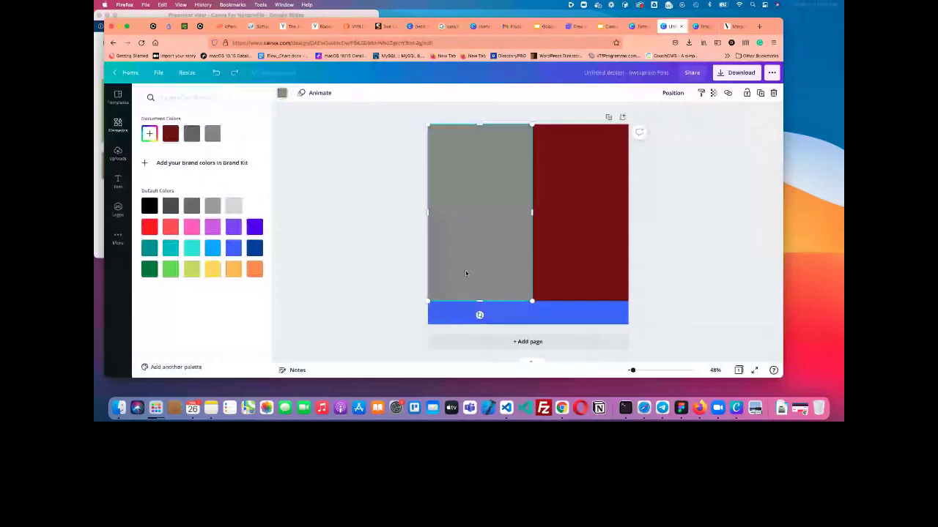
{"action": "left_click", "coordinate": [117, 183]}
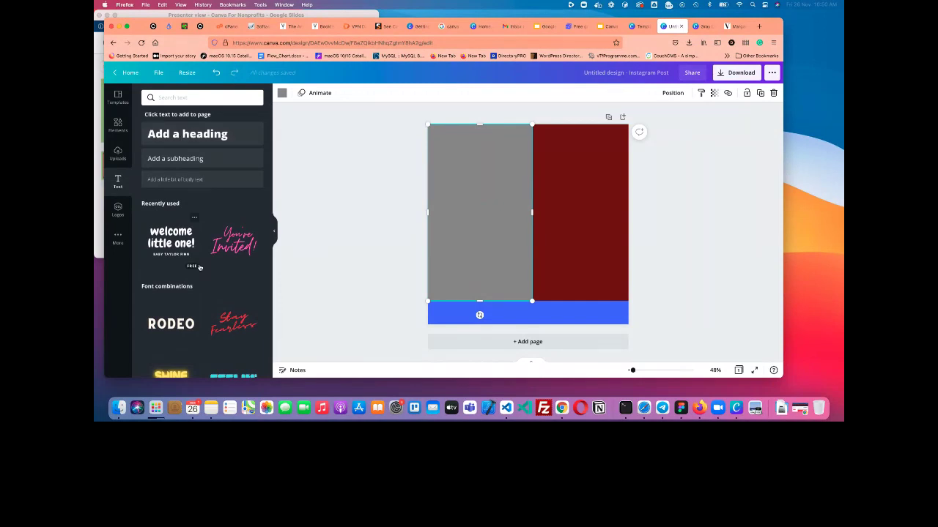
{"action": "scroll", "coordinate": [199, 267], "scroll_direction": "down", "scroll_amount": 5}
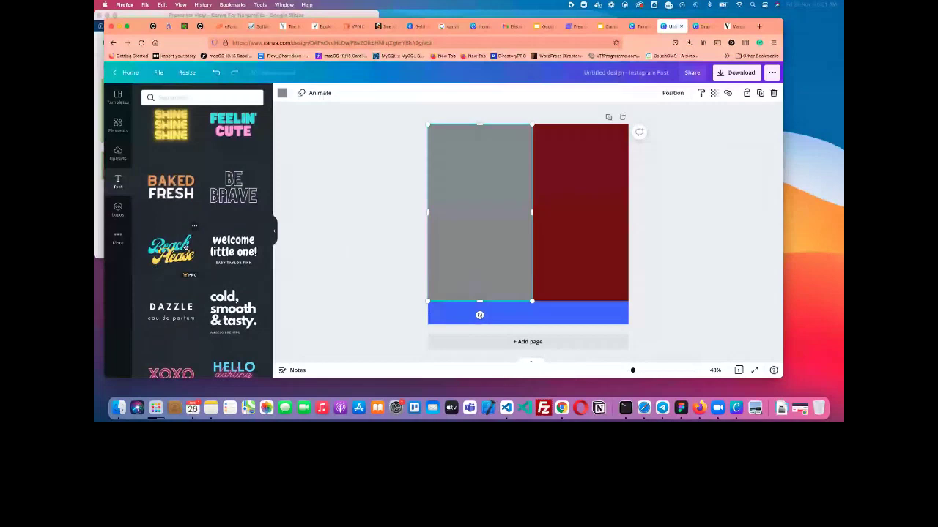
{"action": "scroll", "coordinate": [185, 247], "scroll_direction": "down", "scroll_amount": 2}
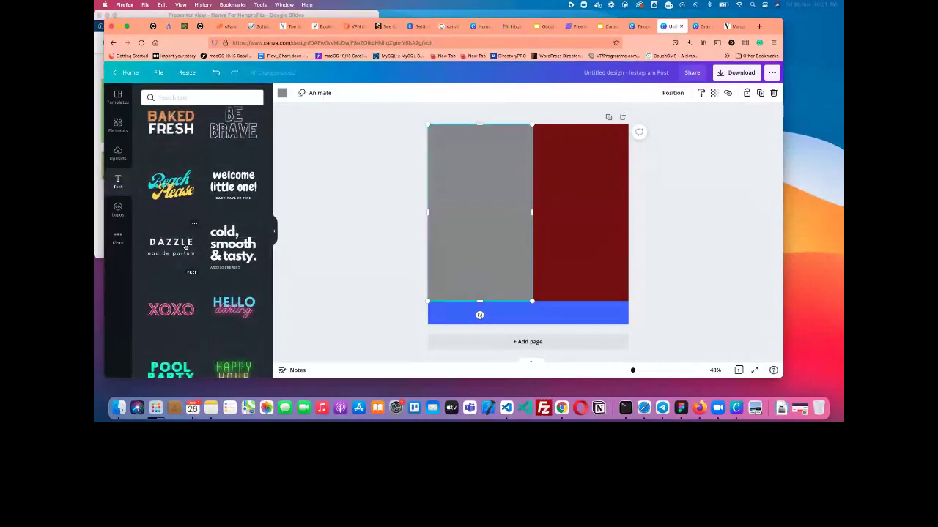
{"action": "scroll", "coordinate": [185, 247], "scroll_direction": "up", "scroll_amount": 2}
{"action": "scroll", "coordinate": [185, 247], "scroll_direction": "up", "scroll_amount": 3}
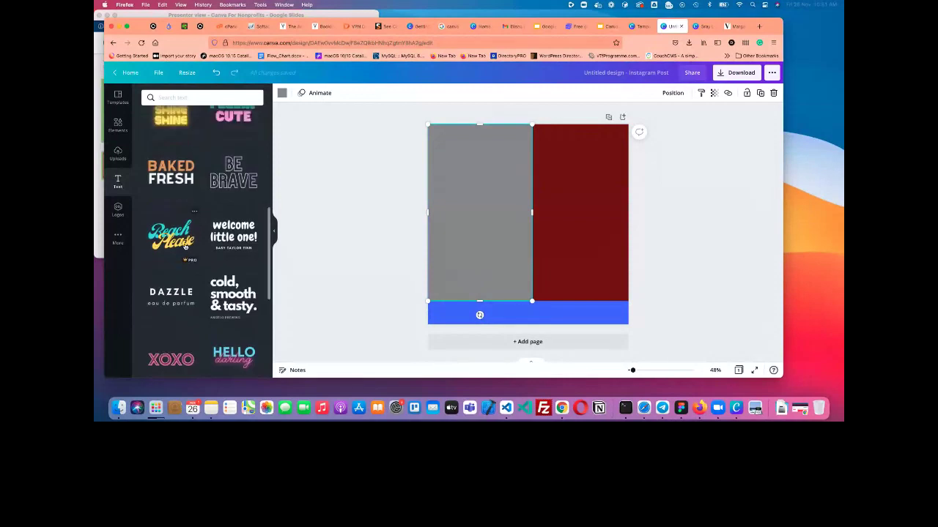
{"action": "scroll", "coordinate": [185, 247], "scroll_direction": "up", "scroll_amount": 2}
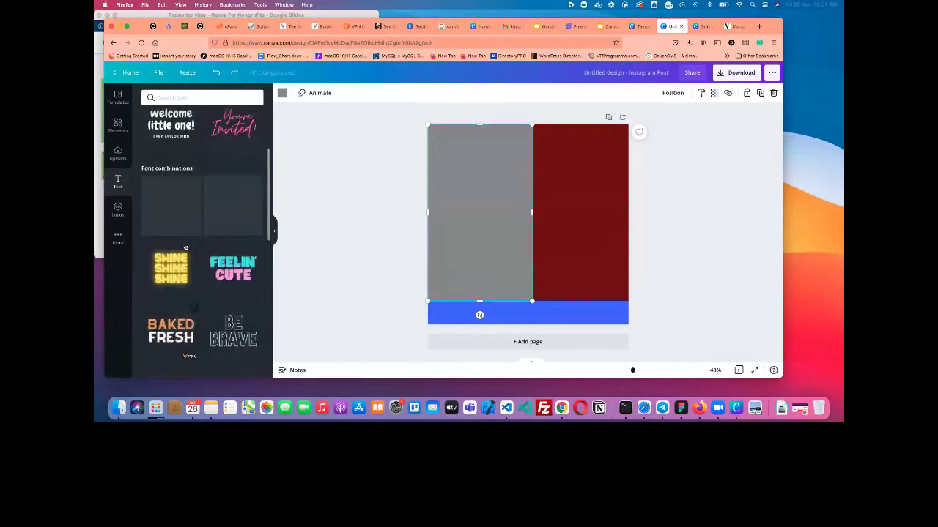
{"action": "scroll", "coordinate": [186, 247], "scroll_direction": "up", "scroll_amount": 3}
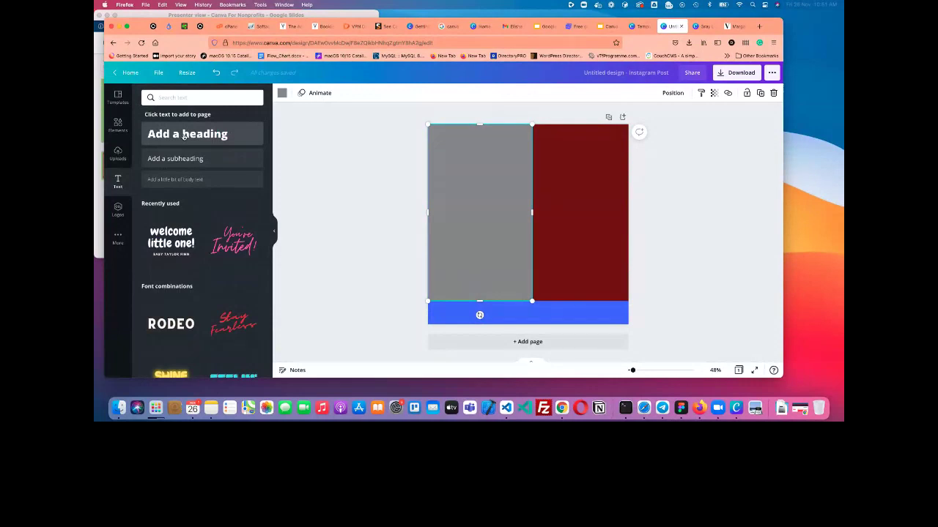
Add a heading, move it up over the gray block and select its text
{"action": "left_click", "coordinate": [184, 136]}
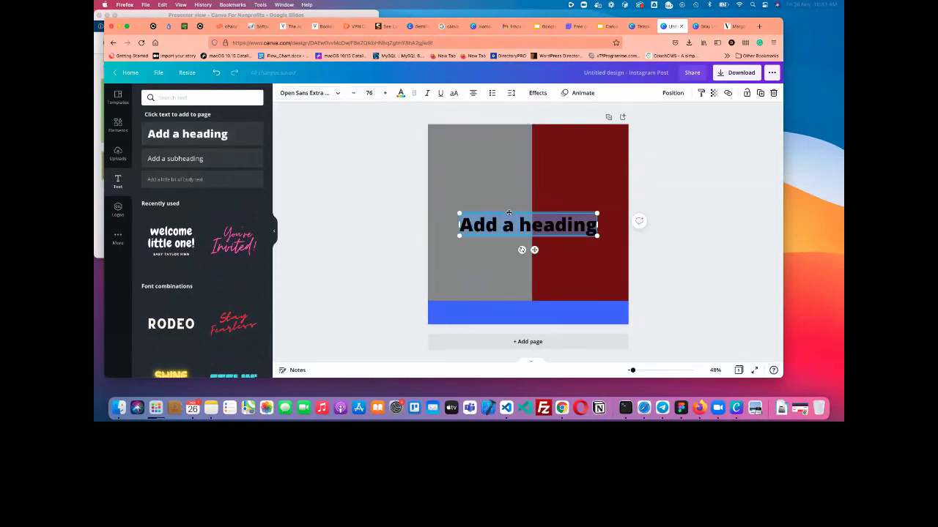
{"action": "left_click_drag", "start_coordinate": [509, 212], "coordinate": [437, 163]}
{"action": "left_click", "coordinate": [493, 175]}
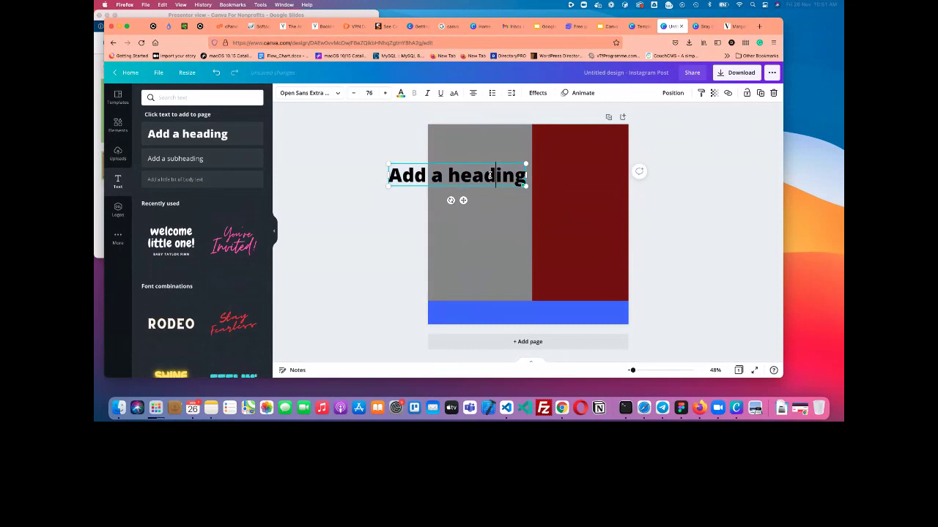
{"action": "left_click_drag", "start_coordinate": [526, 176], "coordinate": [388, 176]}
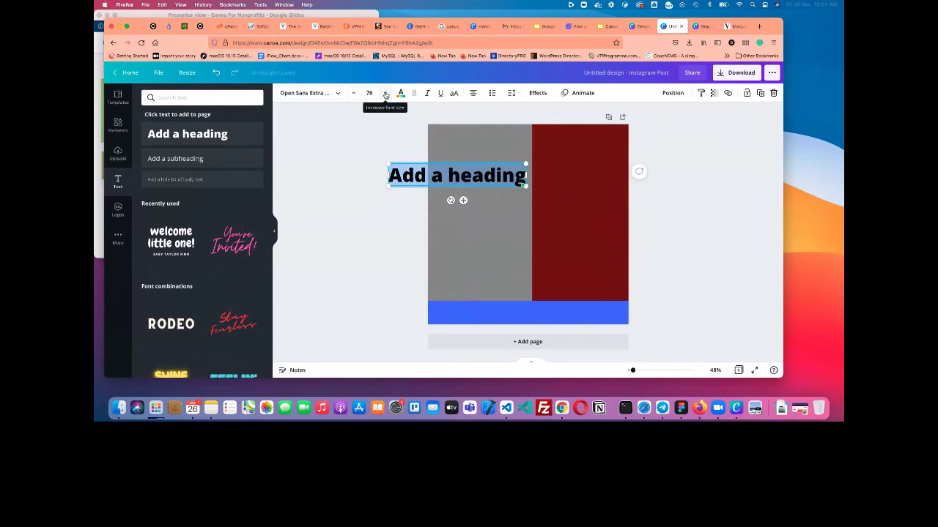
Try increasing and decreasing the heading's font size one step at a time
{"action": "left_click", "coordinate": [385, 95]}
{"action": "left_click", "coordinate": [385, 95]}
{"action": "left_click", "coordinate": [386, 95]}
{"action": "left_click", "coordinate": [385, 96]}
{"action": "key", "text": "super+shift+period"}
{"action": "key", "text": "super+shift+period"}
{"action": "key", "text": "super+shift+period"}
{"action": "left_click", "coordinate": [354, 95]}
{"action": "left_click", "coordinate": [355, 95]}
{"action": "left_click", "coordinate": [355, 95]}
{"action": "left_click", "coordinate": [354, 95]}
{"action": "left_click", "coordinate": [355, 96]}
{"action": "left_click", "coordinate": [355, 95]}
{"action": "left_click", "coordinate": [355, 95]}
{"action": "left_click", "coordinate": [354, 95]}
{"action": "left_click", "coordinate": [355, 96]}
{"action": "key", "text": "super+shift+comma"}
{"action": "key", "text": "super+shift+comma"}
{"action": "key", "text": "super+shift+comma"}
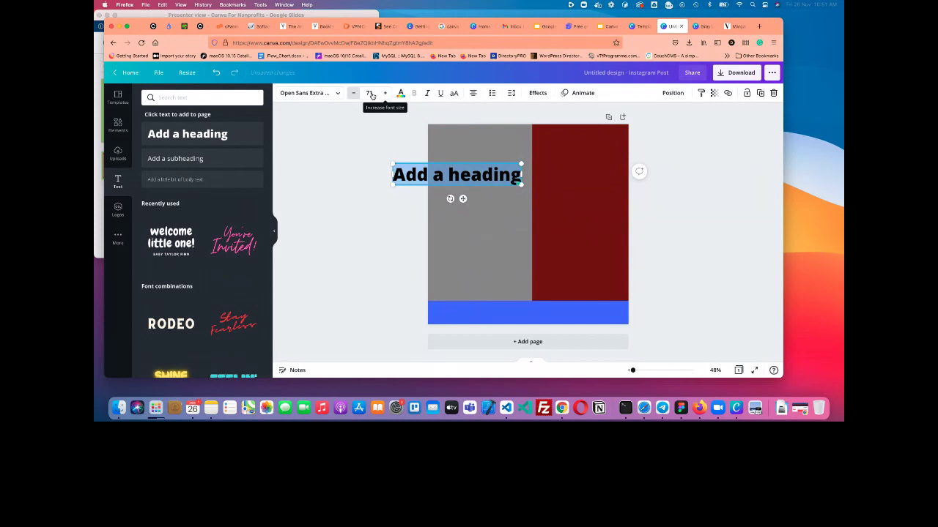
Set the heading's font size to 36 so that it fits within the gray block
{"action": "left_click", "coordinate": [370, 93]}
{"action": "type", "text": "65"}
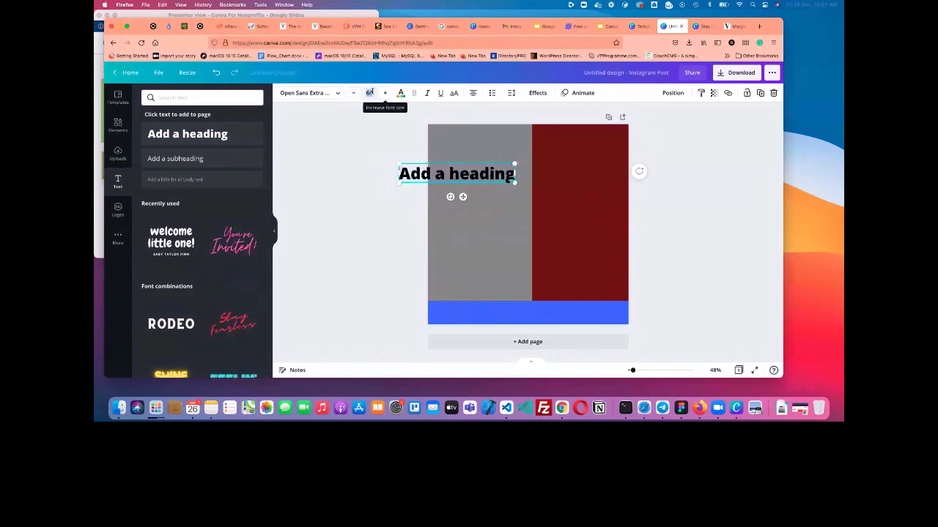
{"action": "left_click", "coordinate": [369, 92]}
{"action": "left_click", "coordinate": [370, 92]}
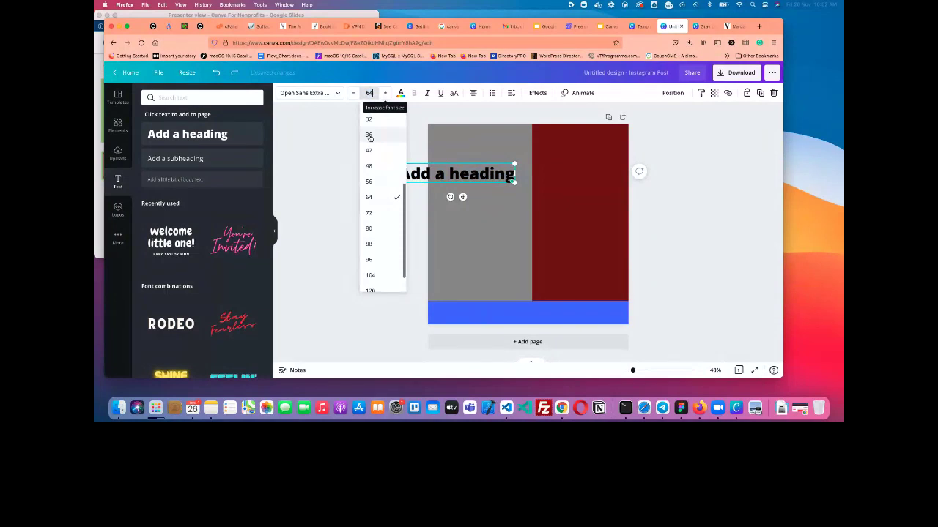
{"action": "left_click", "coordinate": [369, 135]}
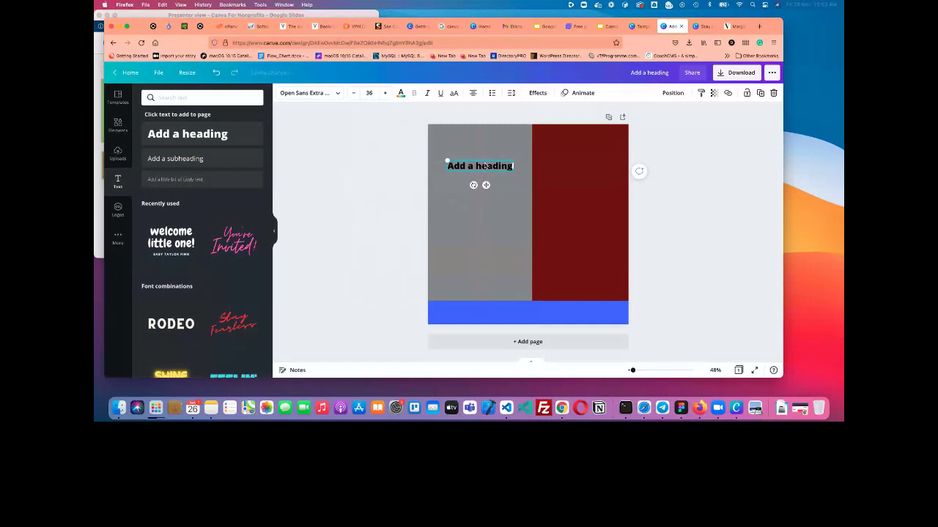
Replace the heading text with "This is my first Design In Canva", broken over four lines
{"action": "key", "text": "BackSpace"}
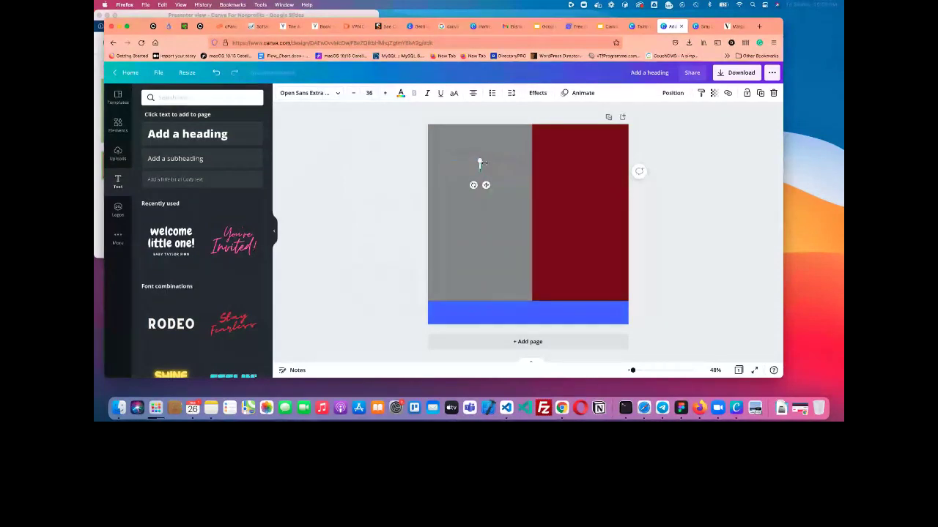
{"action": "type", "text": "This"}
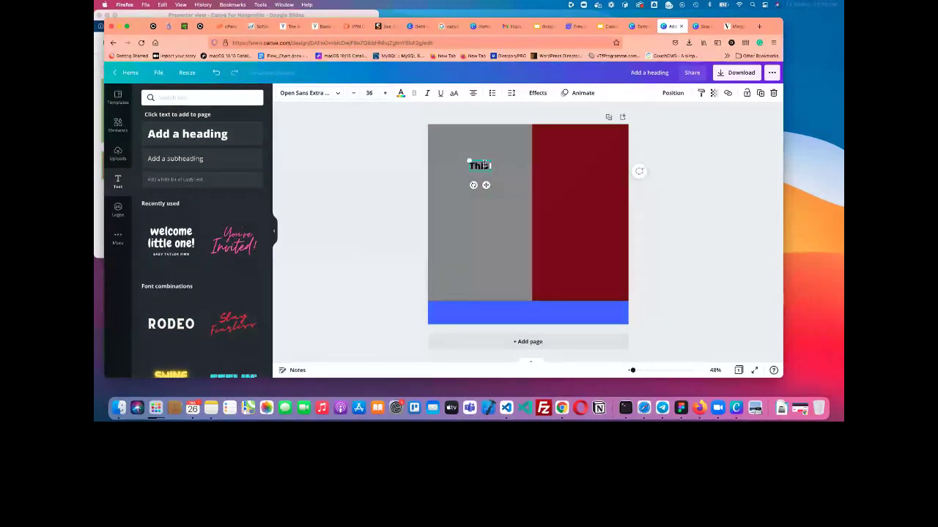
{"action": "type", "text": " is "}
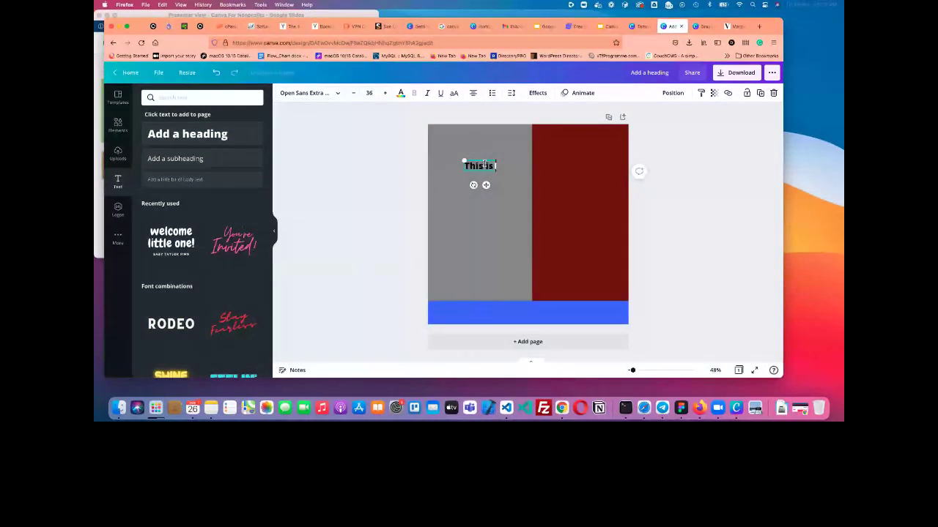
{"action": "type", "text": "my fir"}
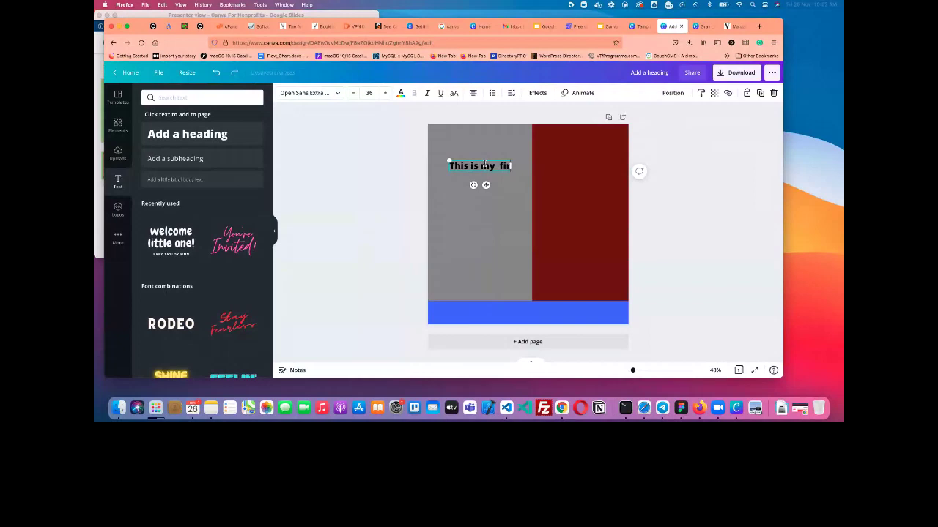
Set all four lines of the heading in the Nunito font, make them bold and deselect the text
{"action": "left_click", "coordinate": [325, 93]}
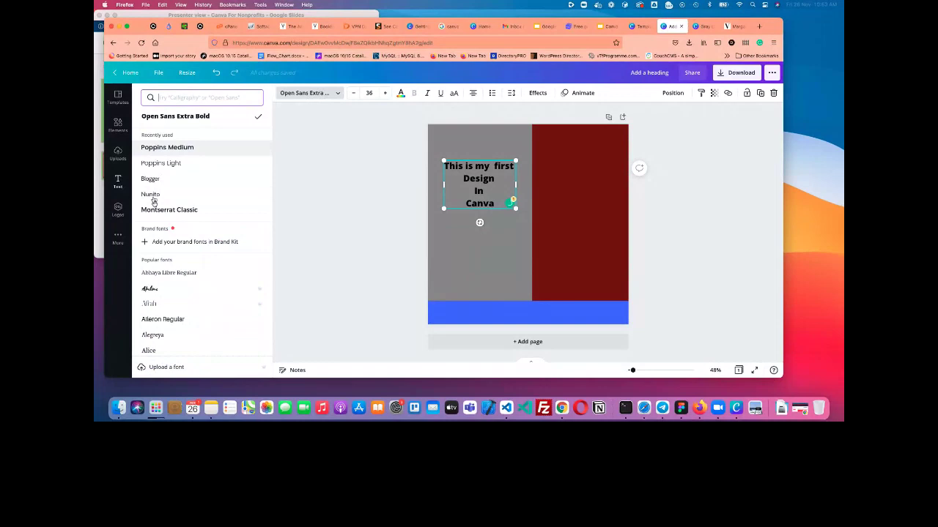
{"action": "left_click", "coordinate": [153, 197]}
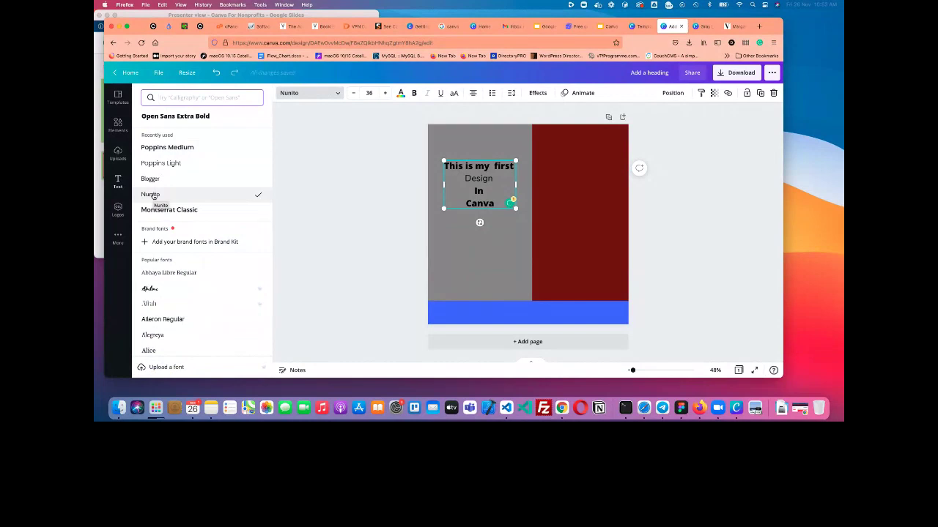
{"action": "double_click", "coordinate": [478, 179]}
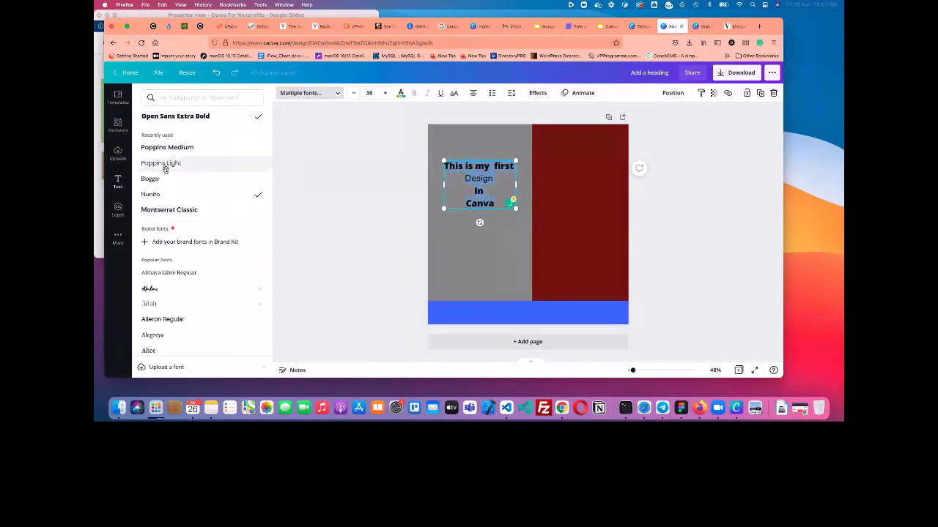
{"action": "left_click", "coordinate": [150, 194]}
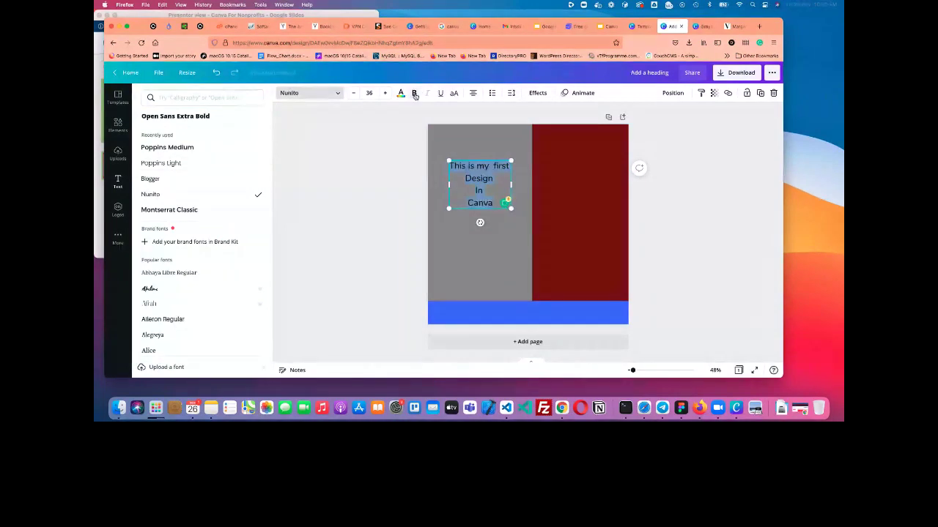
{"action": "left_click", "coordinate": [414, 95]}
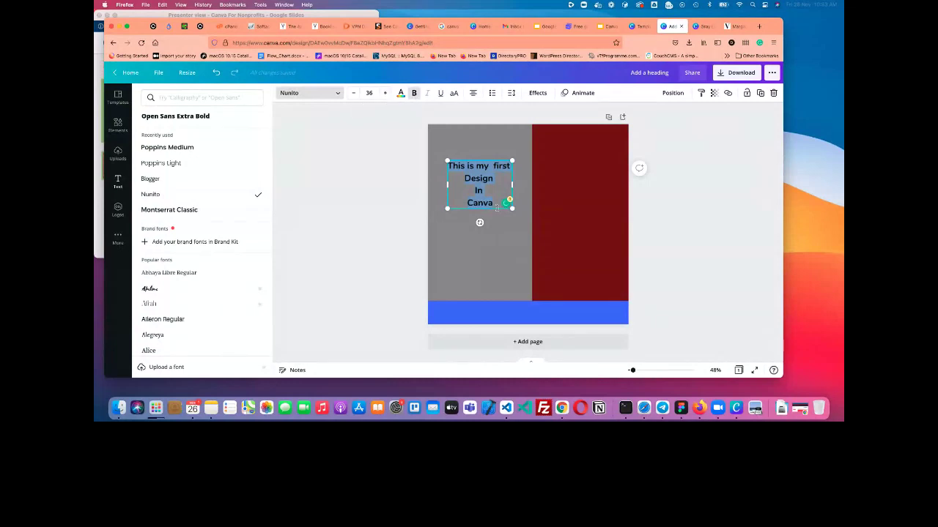
{"action": "left_click", "coordinate": [502, 250]}
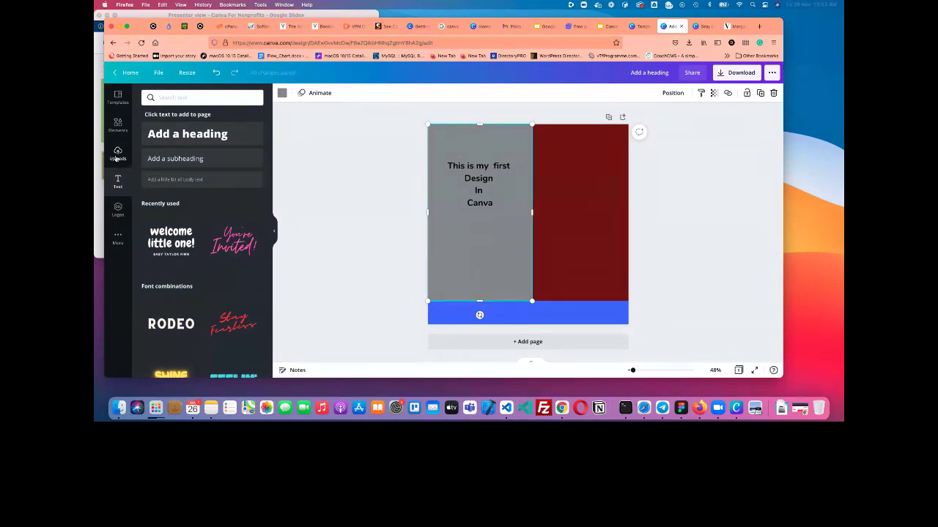
Browse the uploaded images for a photo to use in the design
{"action": "left_click", "coordinate": [116, 156]}
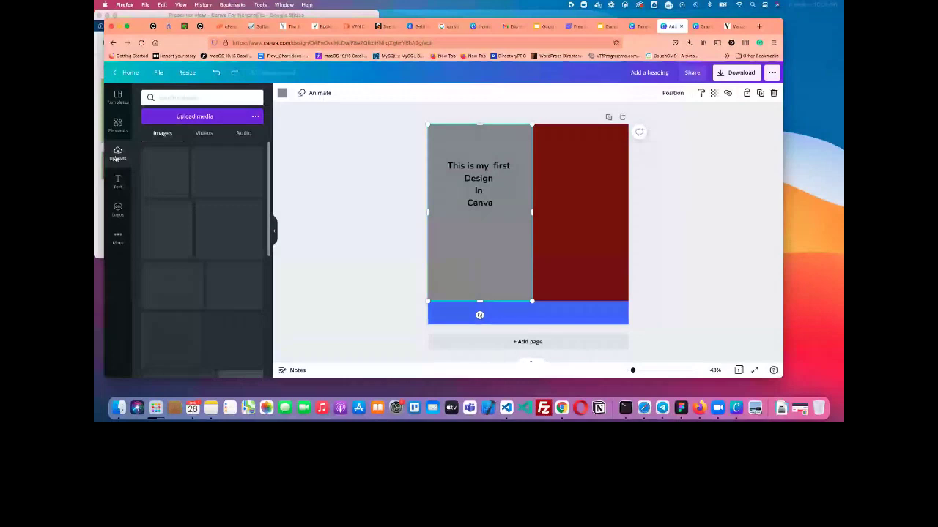
{"action": "scroll", "coordinate": [206, 235], "scroll_direction": "down", "scroll_amount": 3}
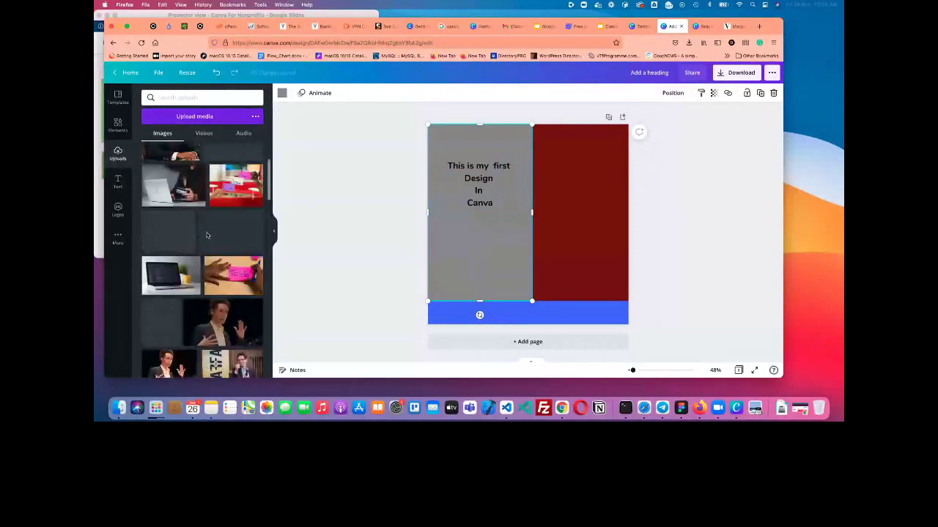
{"action": "scroll", "coordinate": [206, 235], "scroll_direction": "down", "scroll_amount": 3}
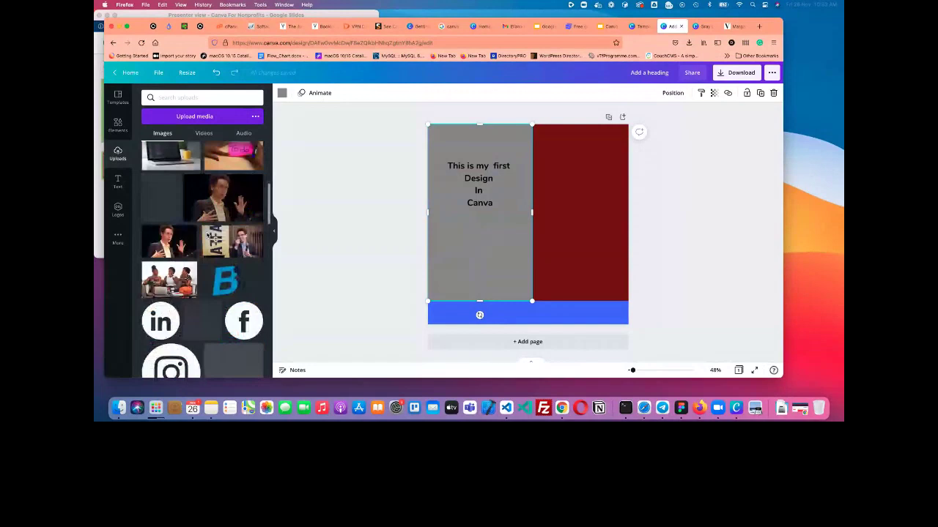
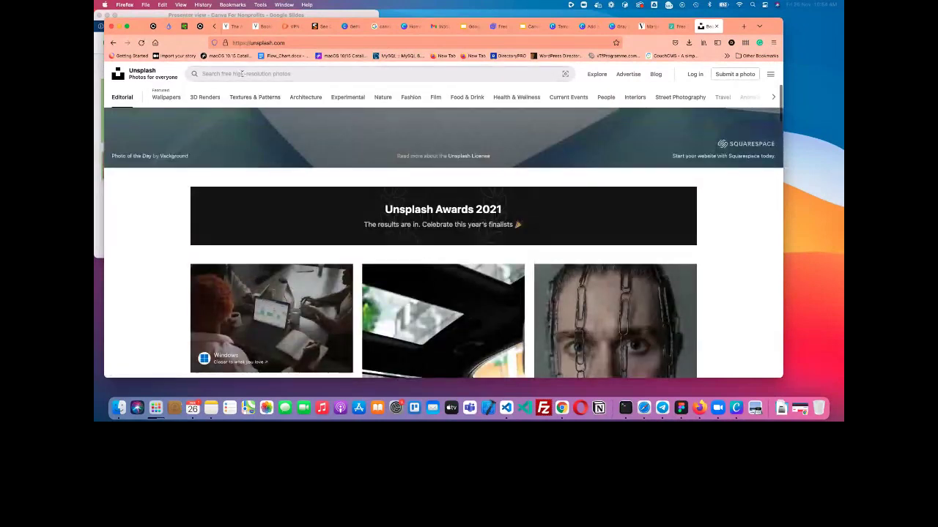
Search Unsplash for "nonprofit" photos and look through the results
{"action": "left_click", "coordinate": [242, 74]}
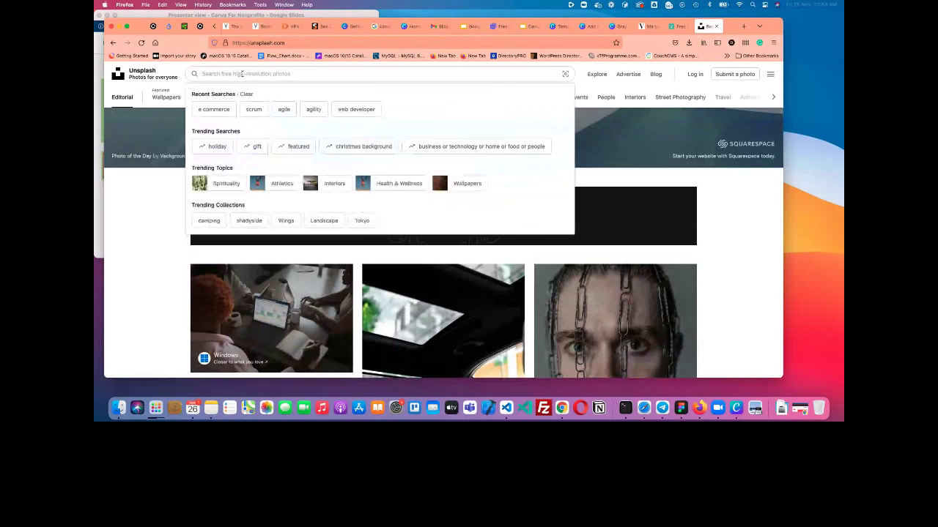
{"action": "type", "text": "non"}
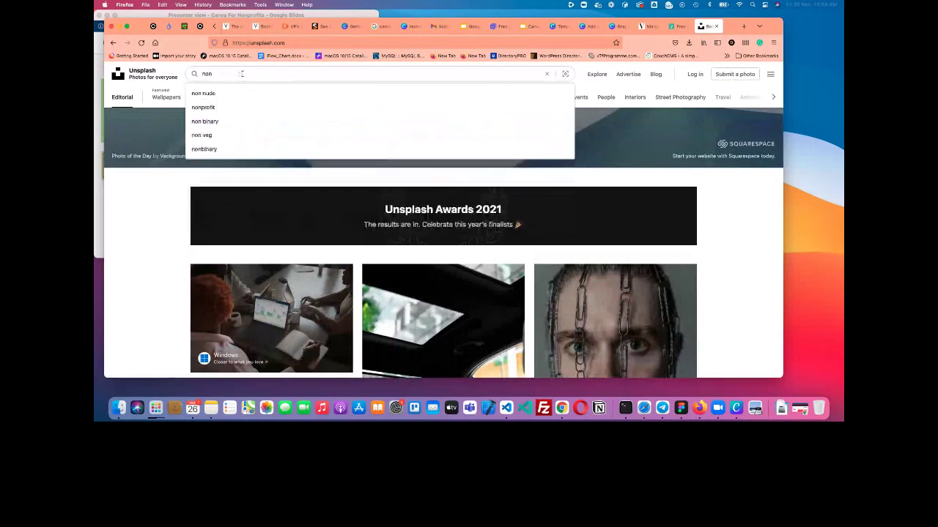
{"action": "type", "text": "pro"}
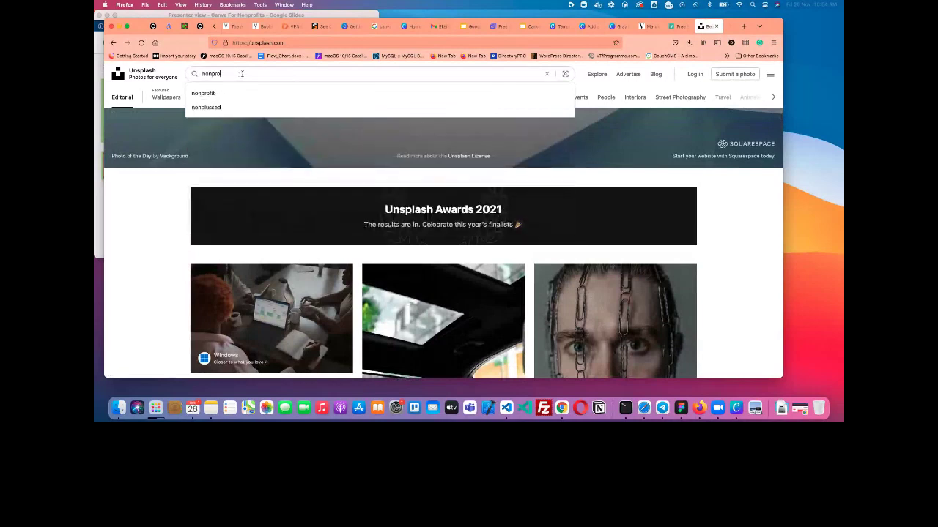
{"action": "type", "text": "f"}
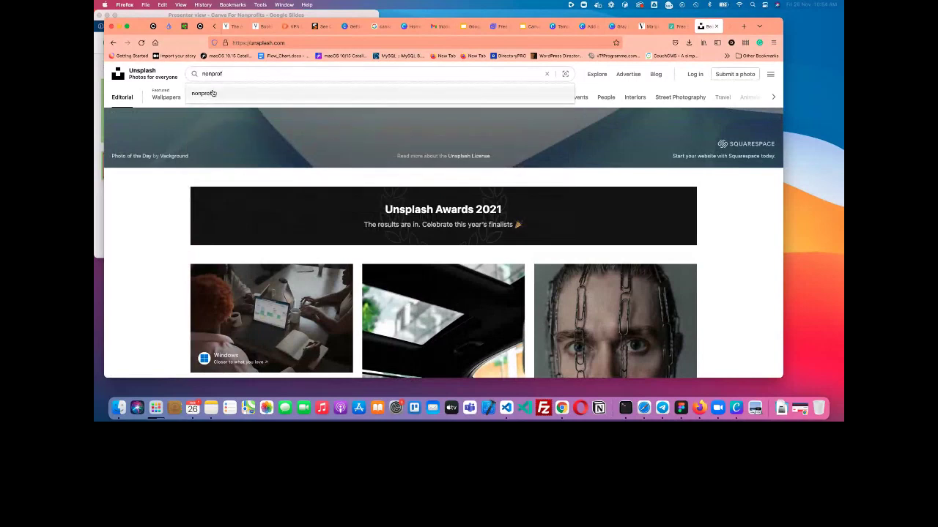
{"action": "left_click", "coordinate": [205, 94]}
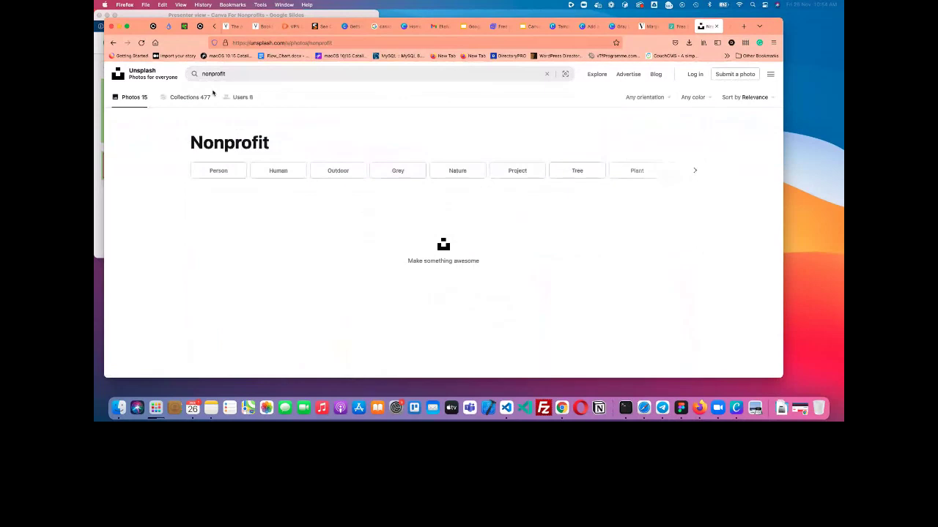
{"action": "scroll", "coordinate": [267, 130], "scroll_direction": "down", "scroll_amount": 5}
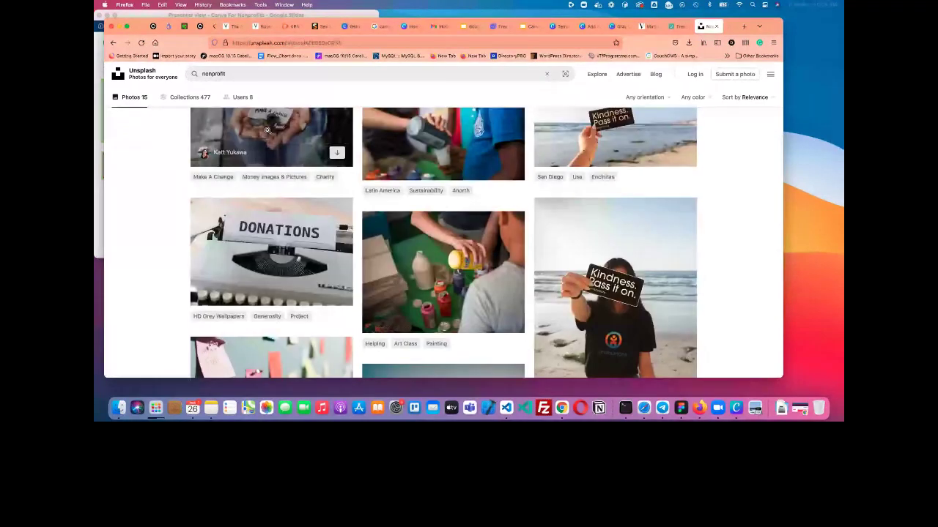
Download the free "Make a change" photo of hands holding coins and save it as a JPEG in the Downloads folder
{"action": "left_click", "coordinate": [266, 129]}
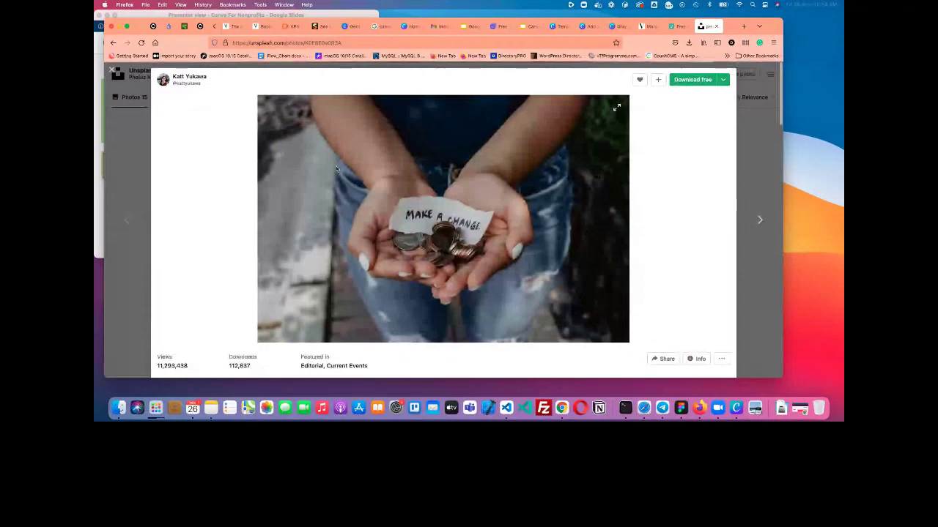
{"action": "scroll", "coordinate": [676, 111], "scroll_direction": "down", "scroll_amount": 2}
{"action": "left_click", "coordinate": [689, 78]}
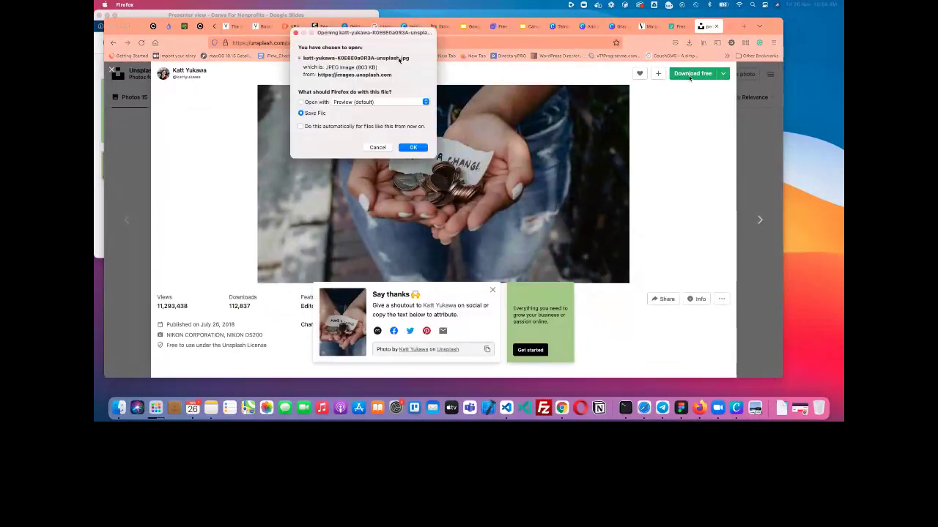
{"action": "left_click", "coordinate": [413, 148]}
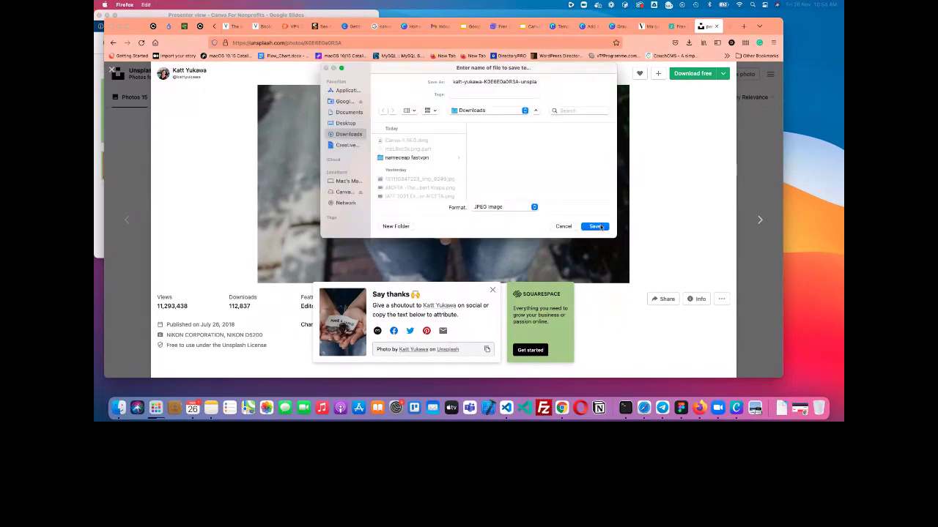
{"action": "left_click", "coordinate": [595, 226]}
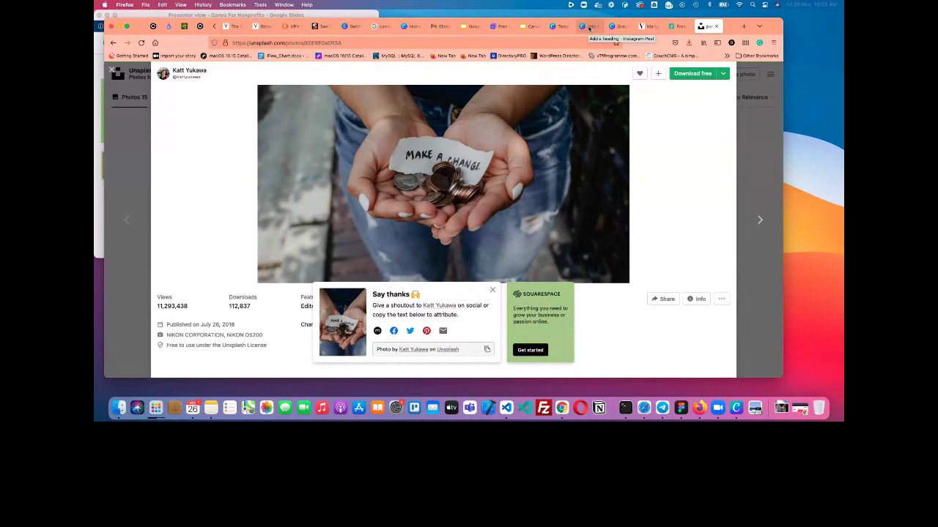
Switch back to the Canva design and reveal the newly downloaded Unsplash photo in its Finder folder
{"action": "left_click", "coordinate": [589, 28]}
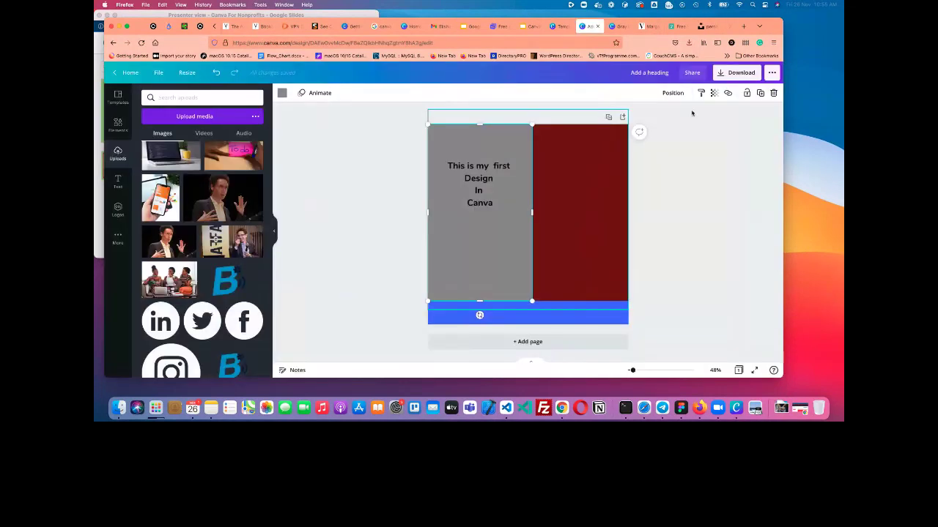
{"action": "left_click", "coordinate": [689, 42]}
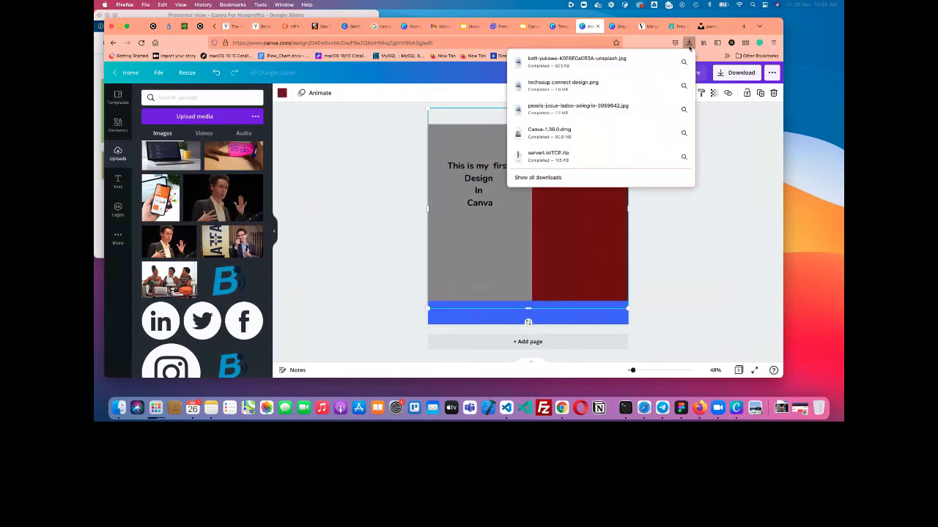
{"action": "left_click", "coordinate": [684, 63]}
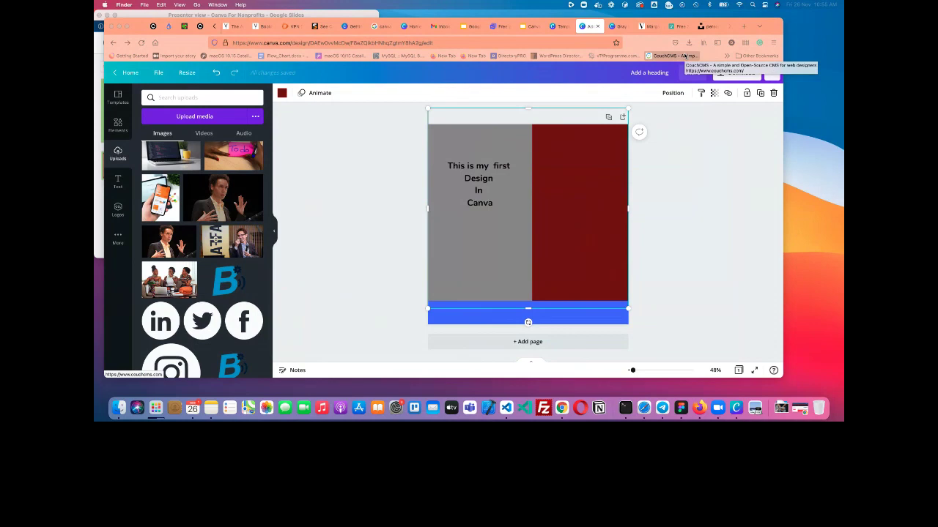
{"action": "left_click", "coordinate": [685, 56]}
{"action": "left_click", "coordinate": [592, 36]}
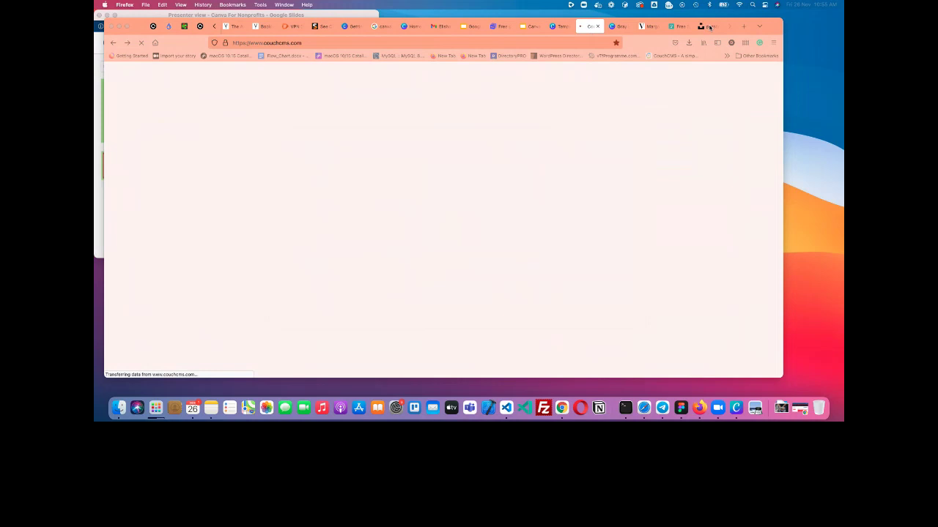
{"action": "left_click", "coordinate": [707, 27]}
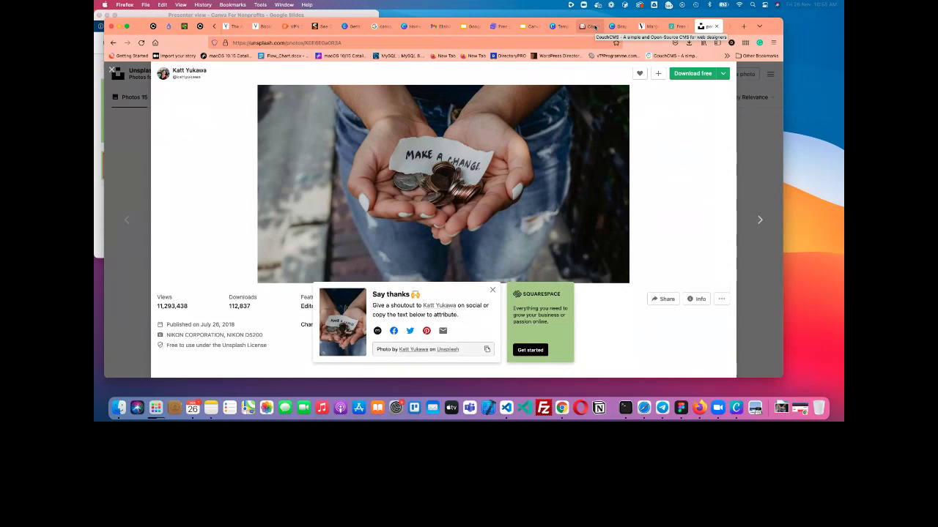
{"action": "left_click", "coordinate": [594, 27]}
Return from the CouchCMS page to Canva and look for the "Add a heading" Instagram post among the recent designs
{"action": "left_click", "coordinate": [114, 44]}
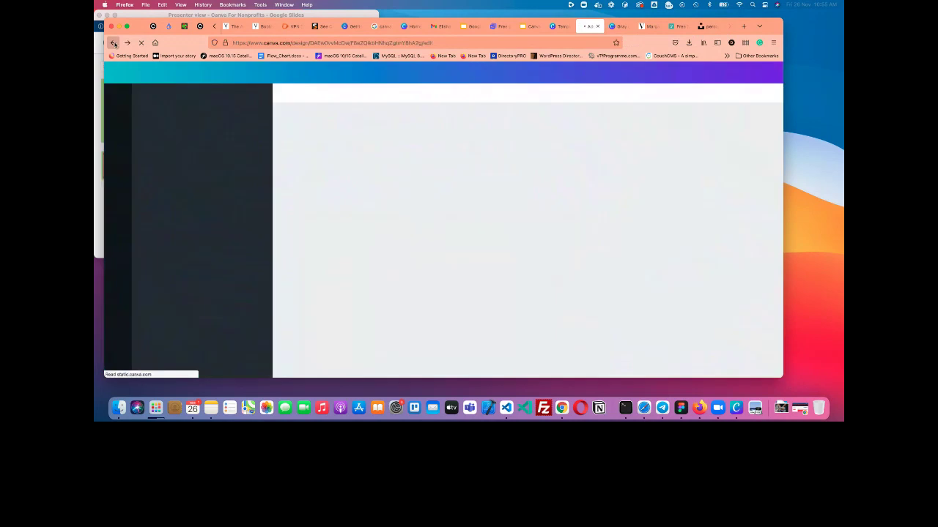
{"action": "left_click", "coordinate": [120, 44]}
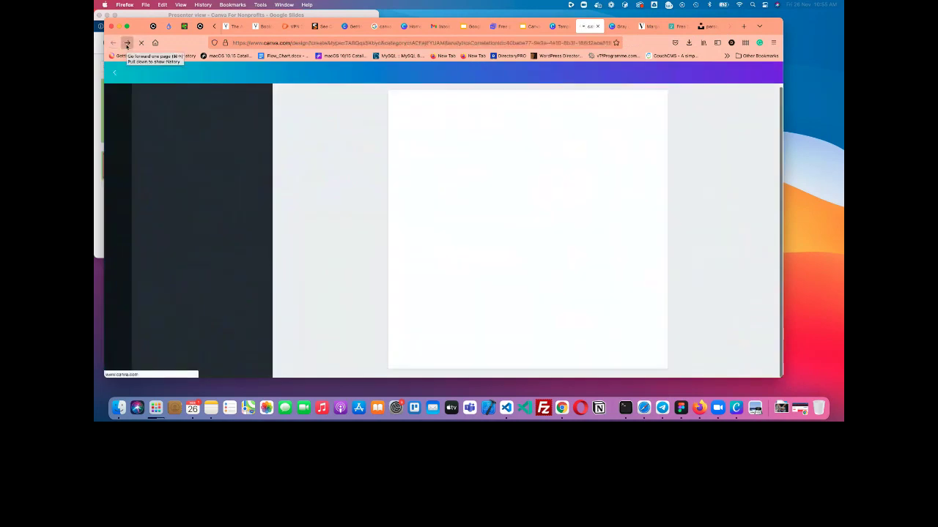
{"action": "left_click", "coordinate": [127, 46]}
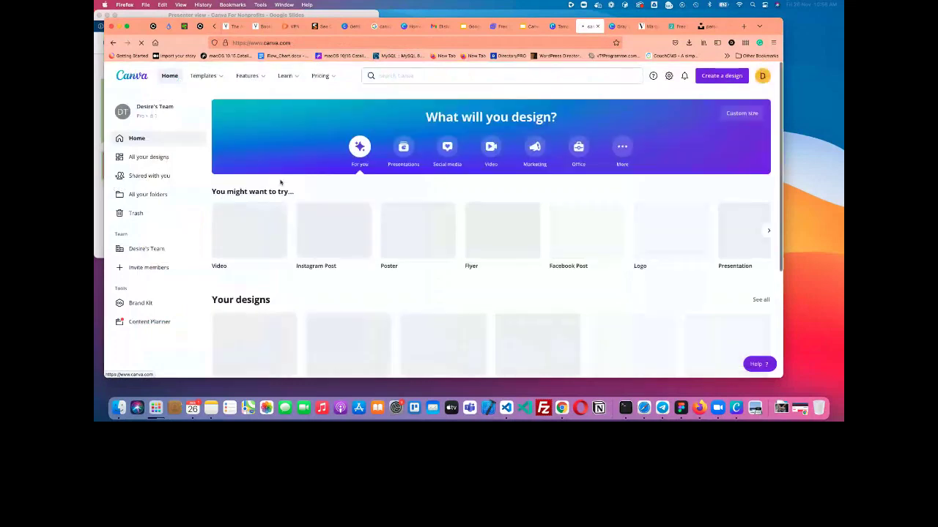
{"action": "scroll", "coordinate": [304, 234], "scroll_direction": "down", "scroll_amount": 2}
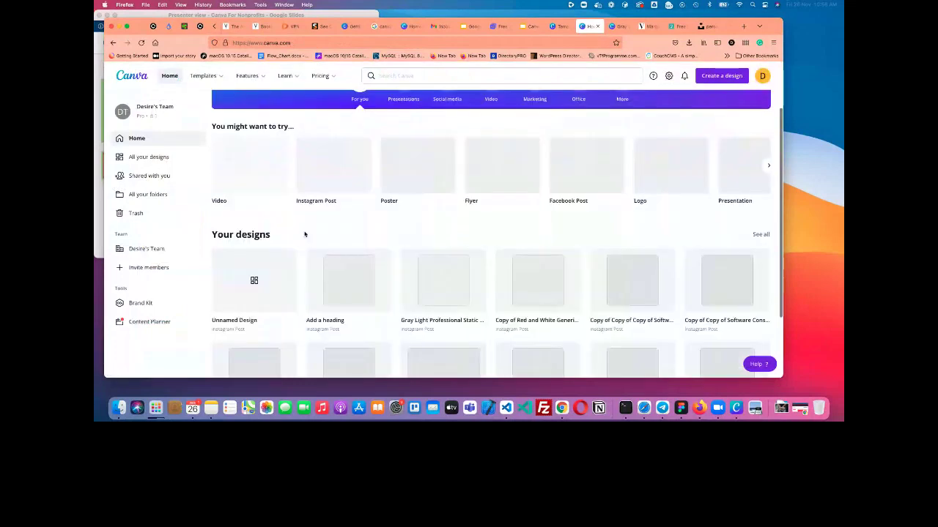
{"action": "scroll", "coordinate": [304, 234], "scroll_direction": "down", "scroll_amount": 2}
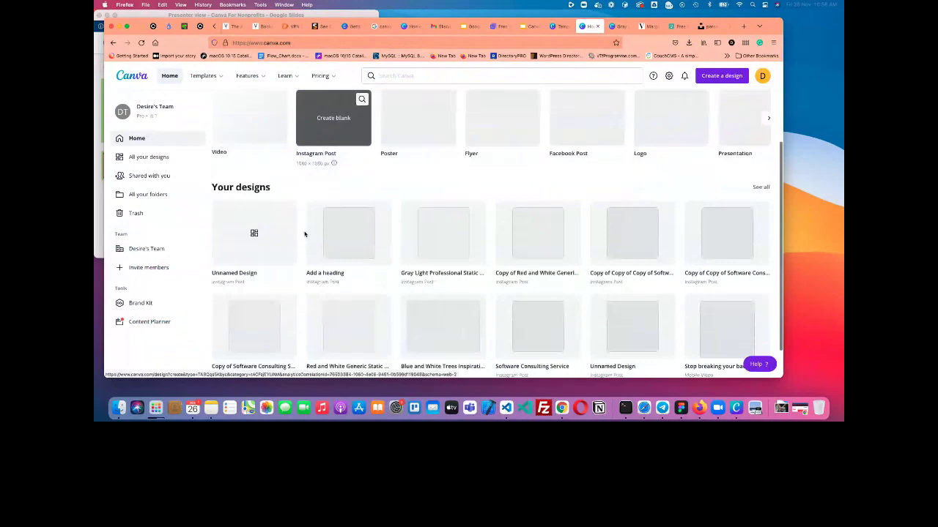